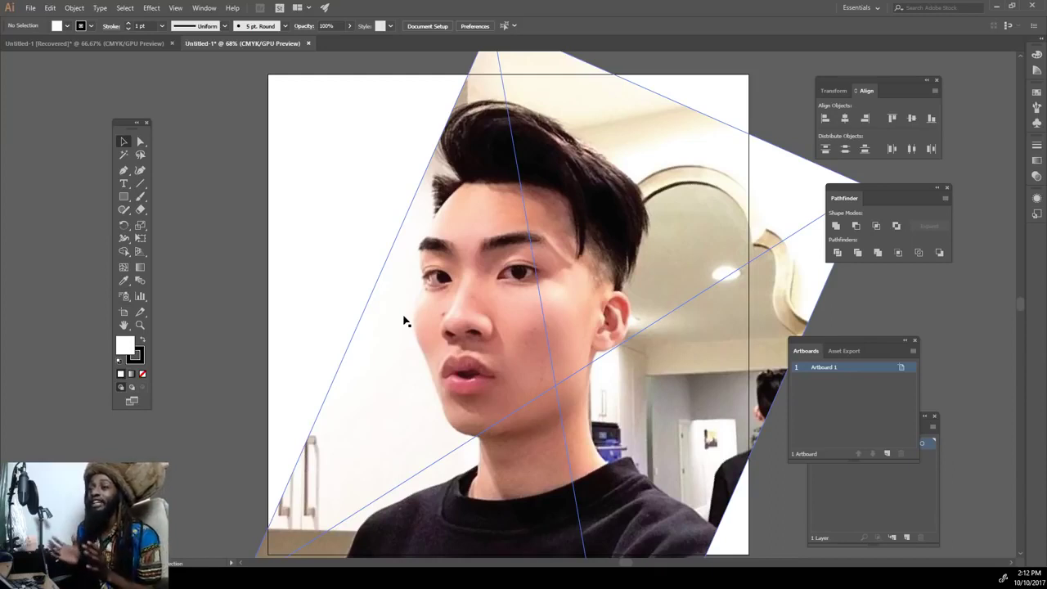
Fade the reference photo to 61% opacity.
click(483, 258)
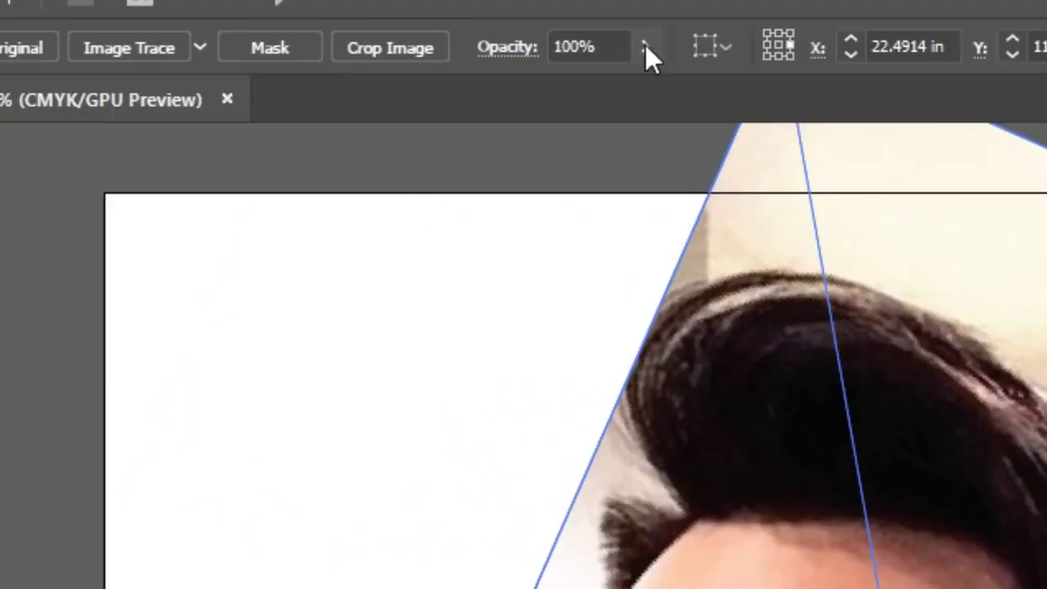
click(446, 26)
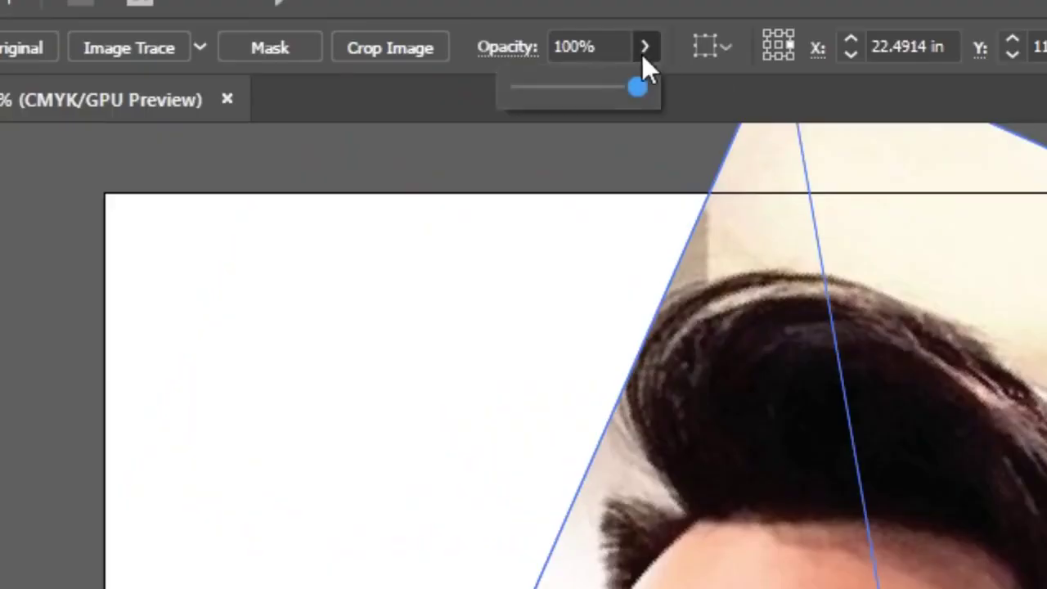
click(646, 50)
drag(637, 87, 592, 86)
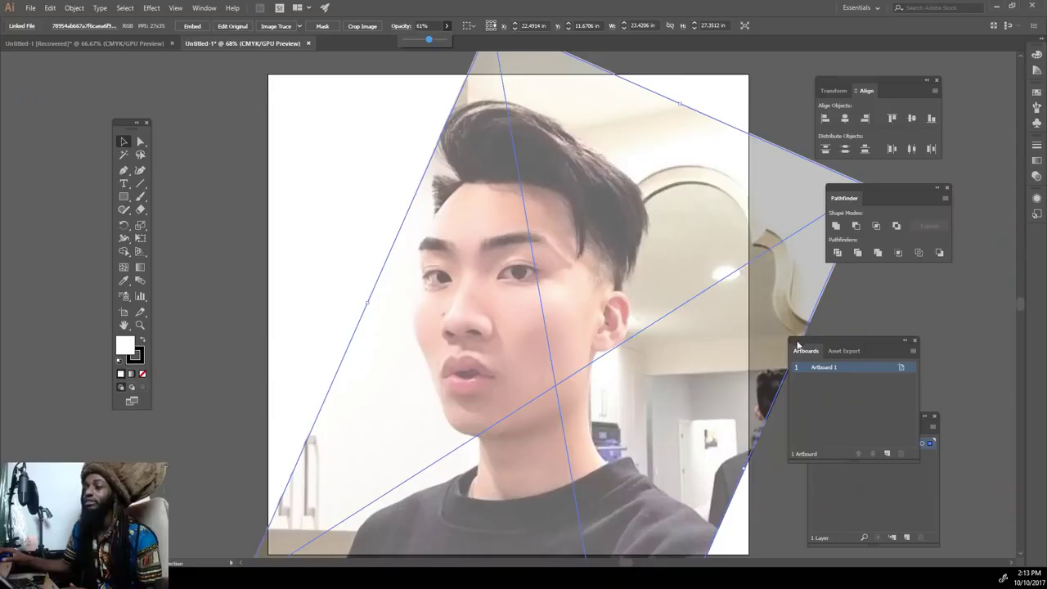
click(852, 511)
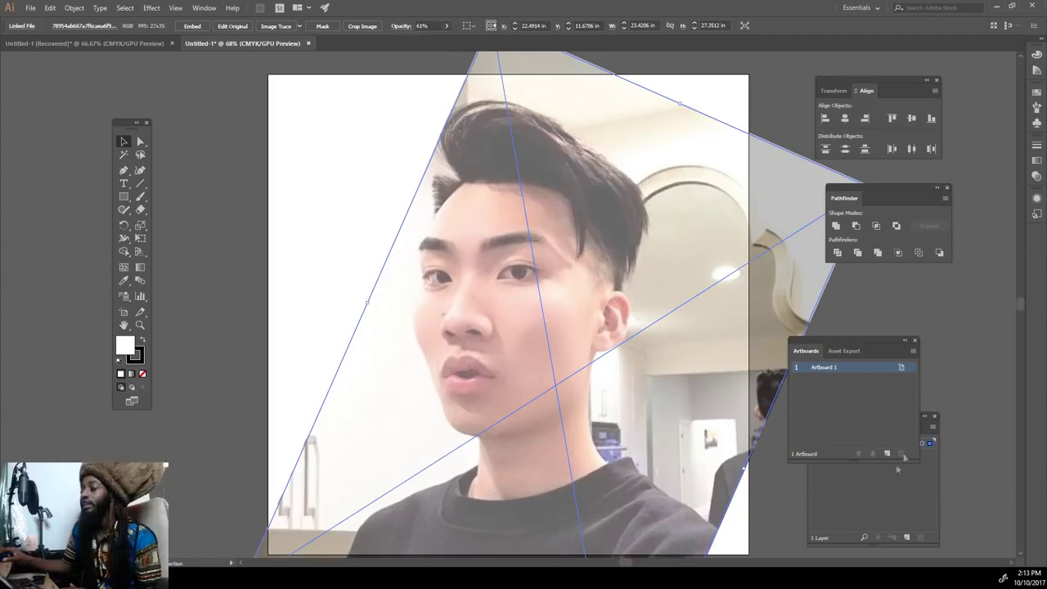
Lock Layer 1 with the photo and add an empty Layer 2 above it.
drag(884, 345, 902, 264)
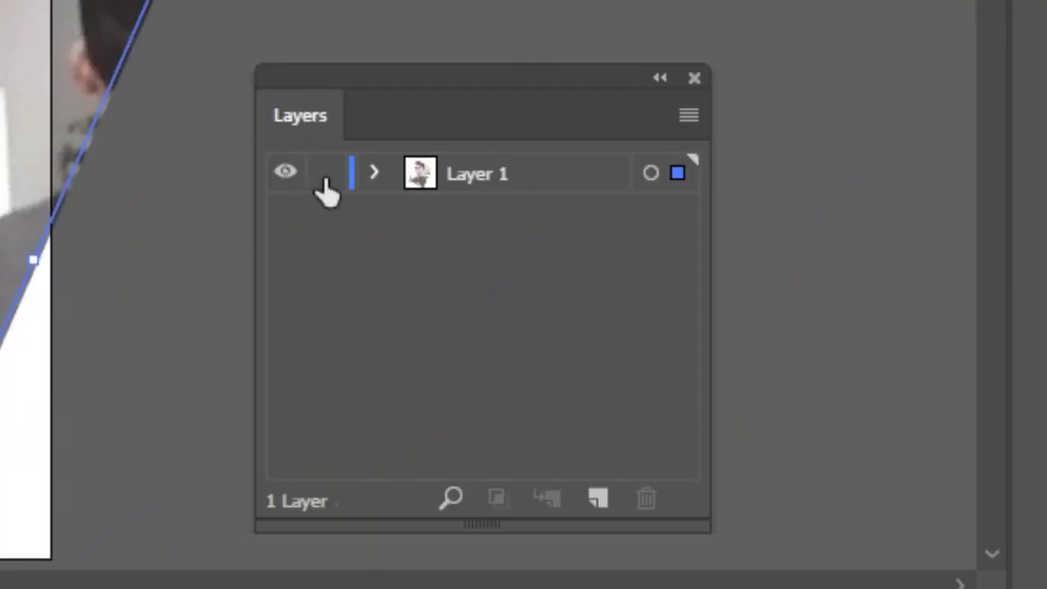
click(828, 444)
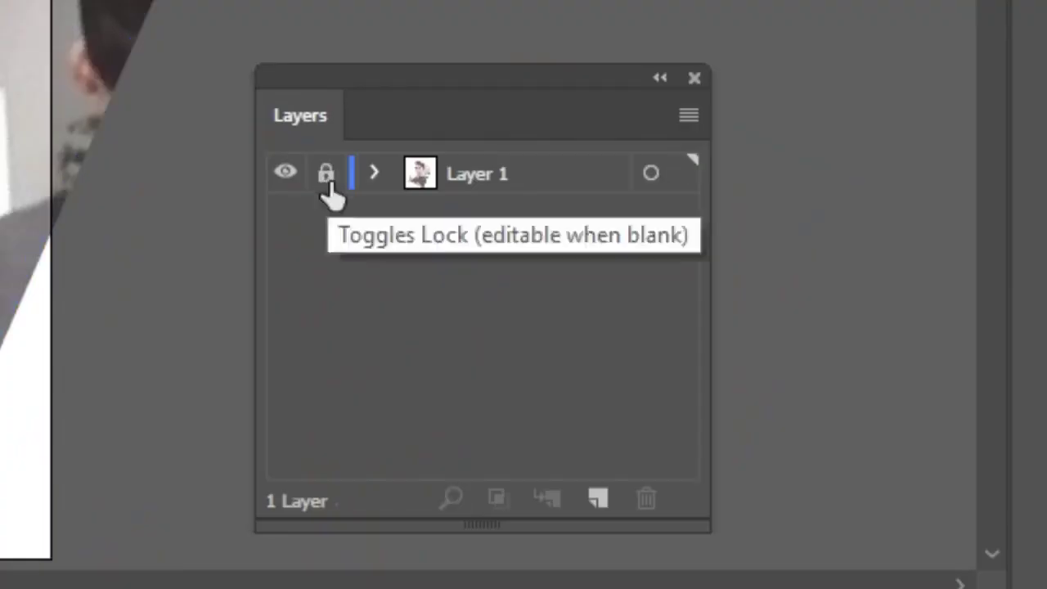
click(610, 506)
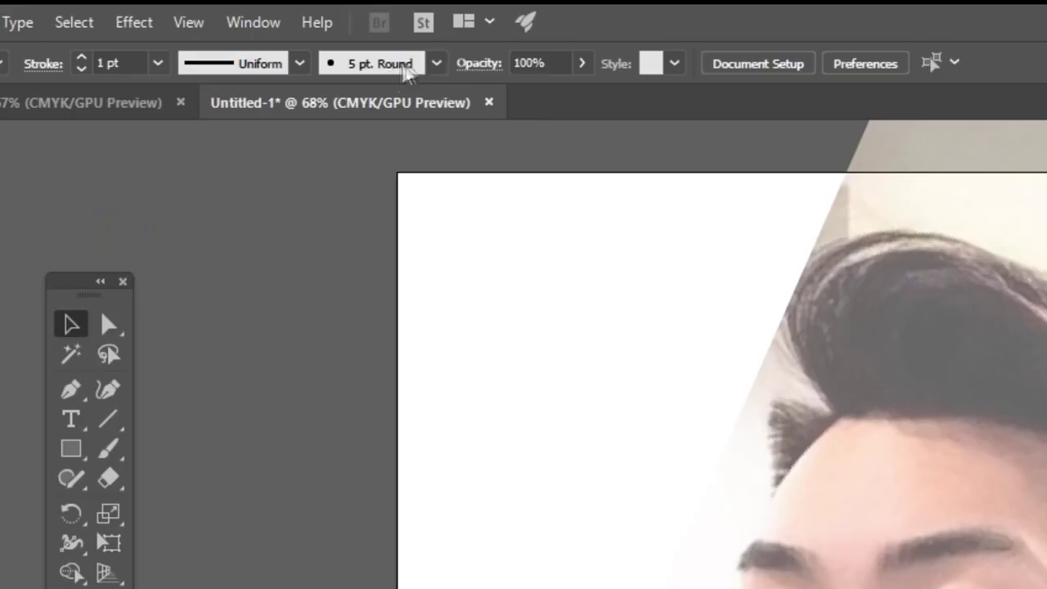
click(285, 25)
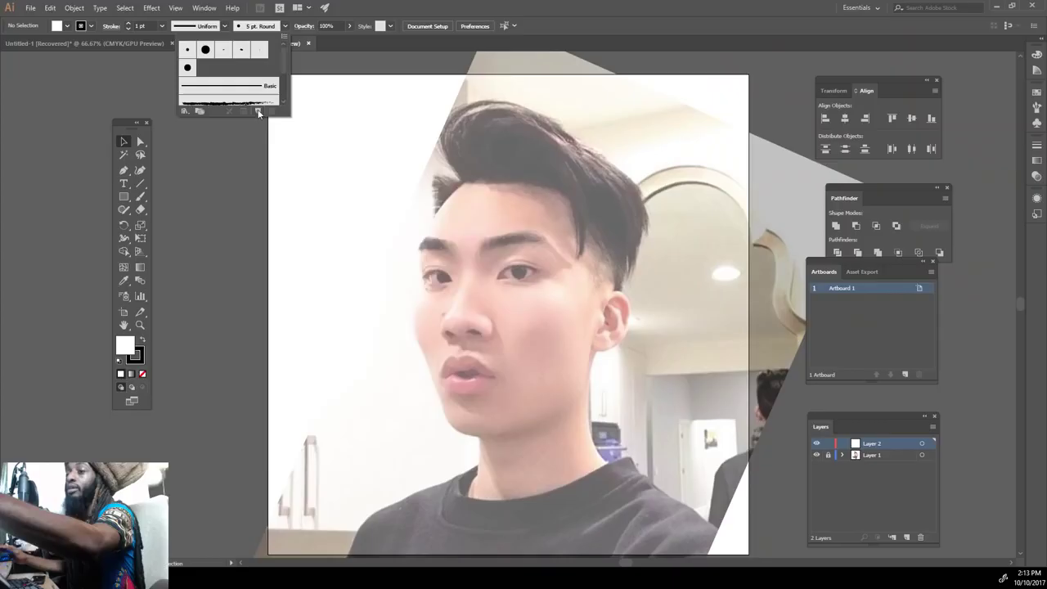
Create Calligraphic Brush 1 with pressure-controlled 3 pt size and 5 pt variation.
click(258, 112)
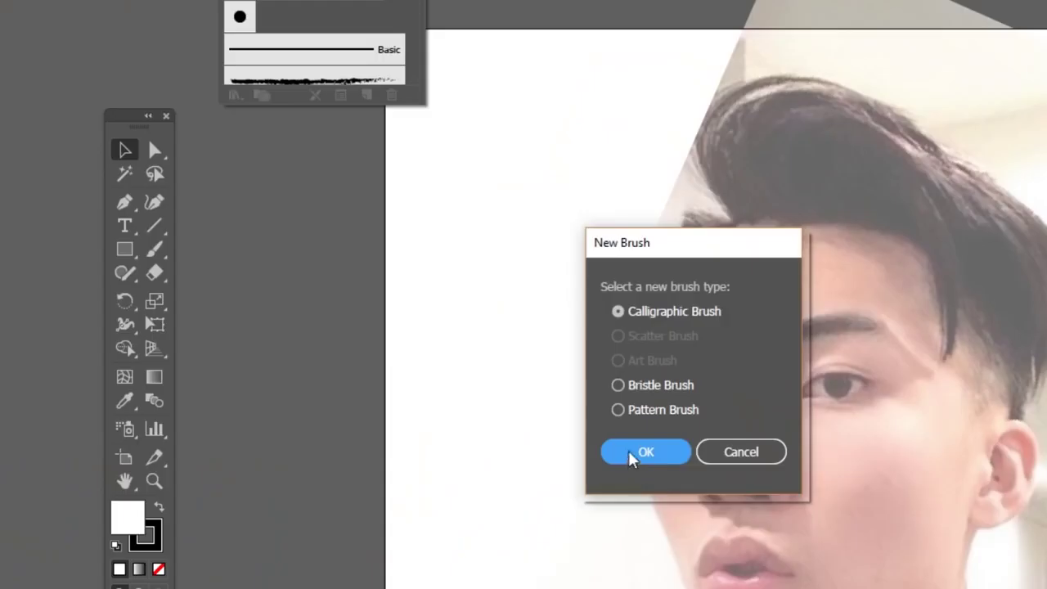
click(630, 463)
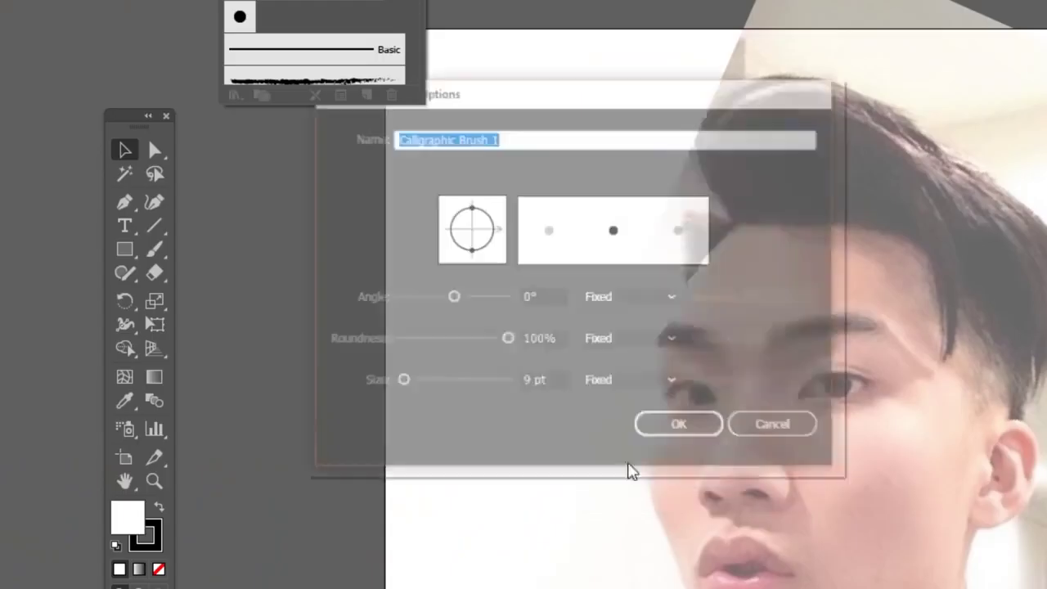
click(597, 382)
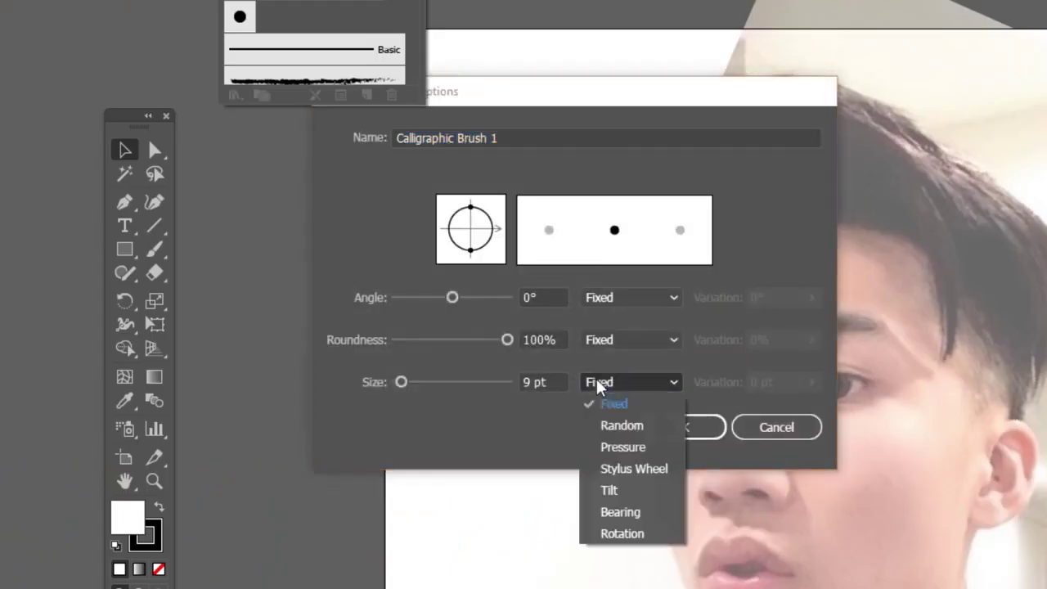
click(603, 450)
mouse_move(402, 383)
mouse_down()
mouse_move(412, 396)
mouse_move(399, 387)
mouse_up()
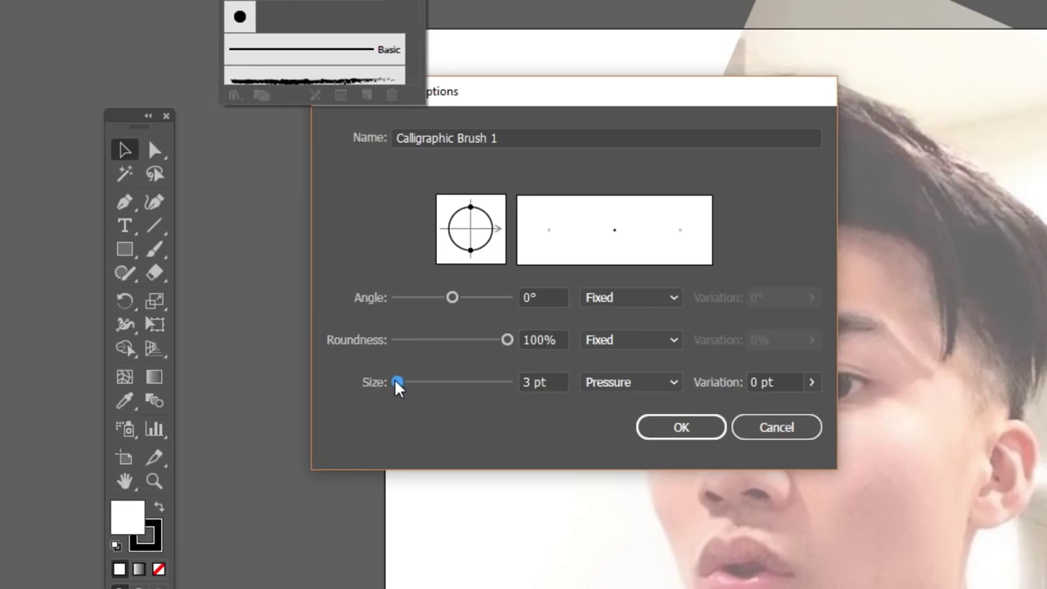
click(811, 382)
click(809, 404)
click(659, 432)
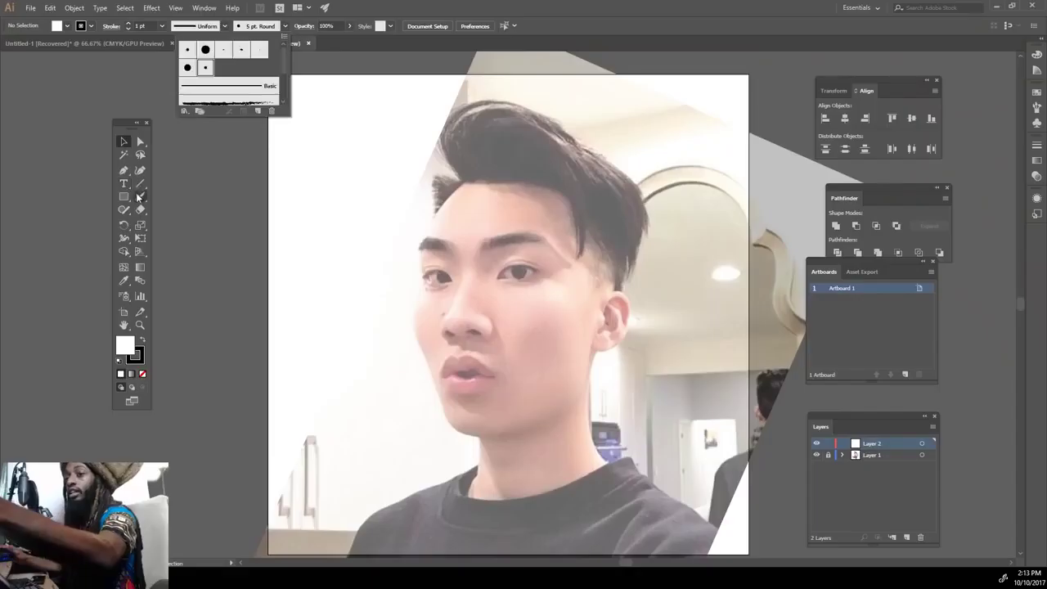
click(140, 197)
Remove the test stroke, zoom in on the eyes, and set stroke weight to 0.75 pt.
drag(189, 191, 192, 243)
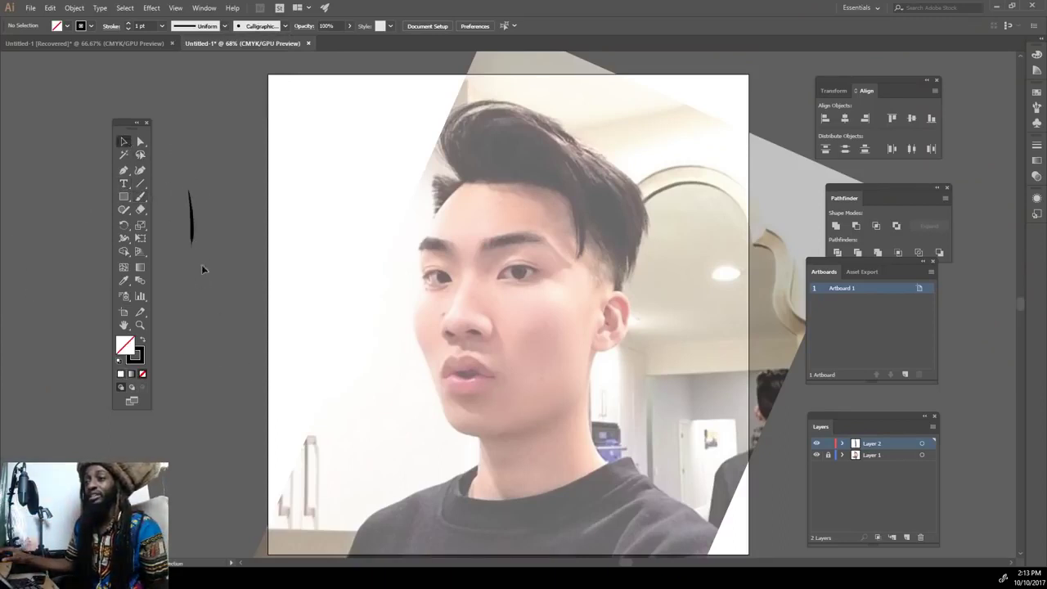
key(ctrl+a)
key(Delete)
key(ctrl+equal)
key(ctrl+equal)
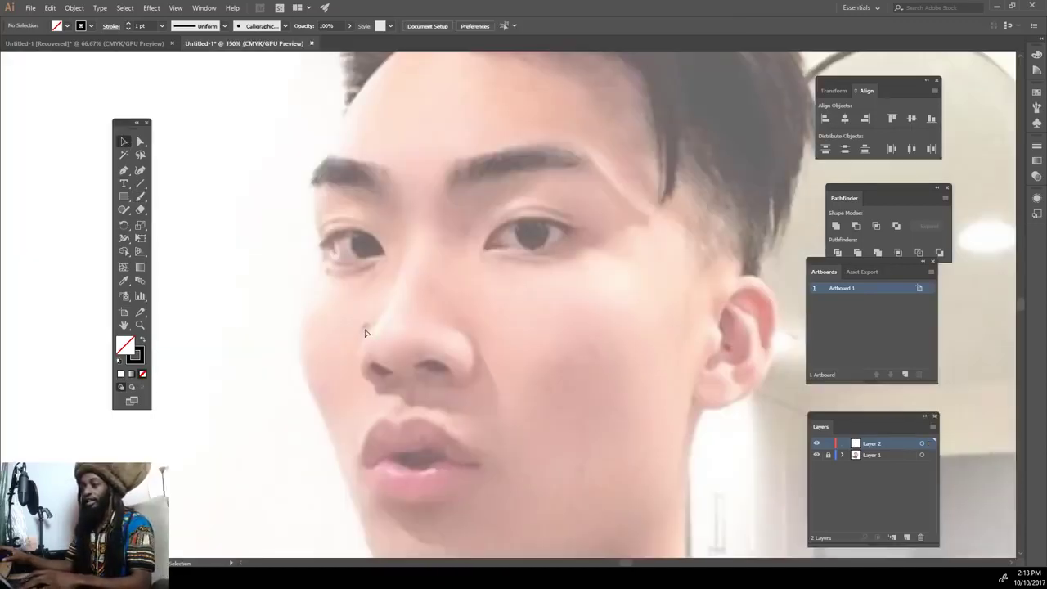
key(ctrl+equal)
key(ctrl+equal)
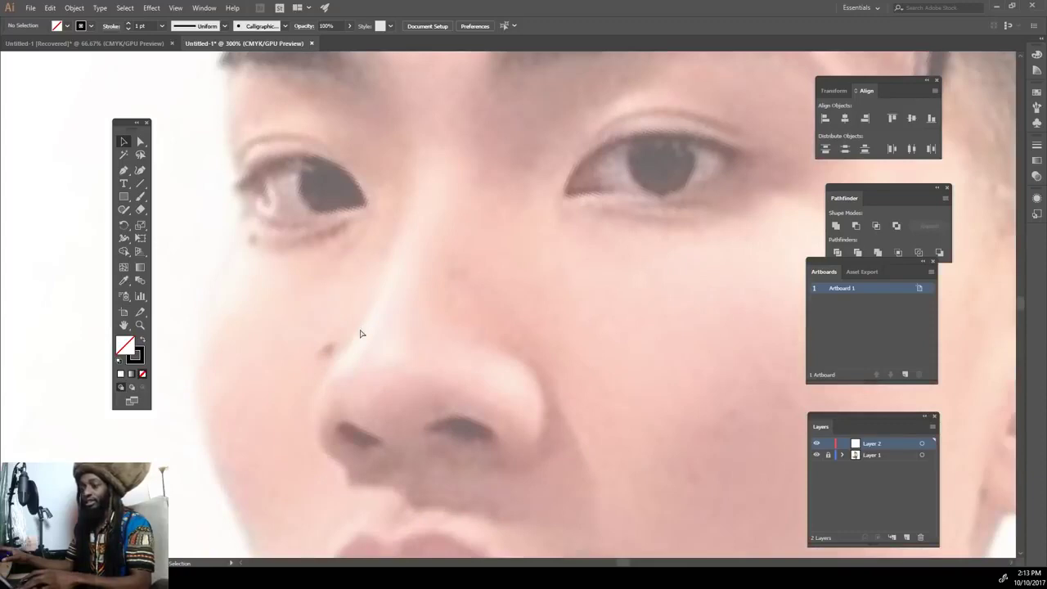
key(ctrl+equal)
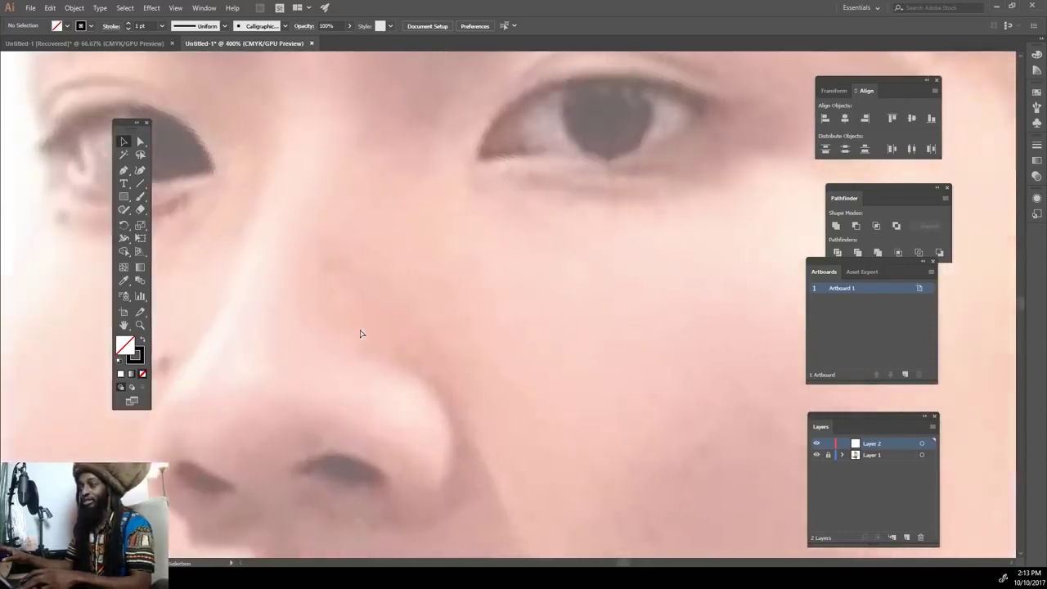
key(ctrl+minus)
key(ctrl+equal)
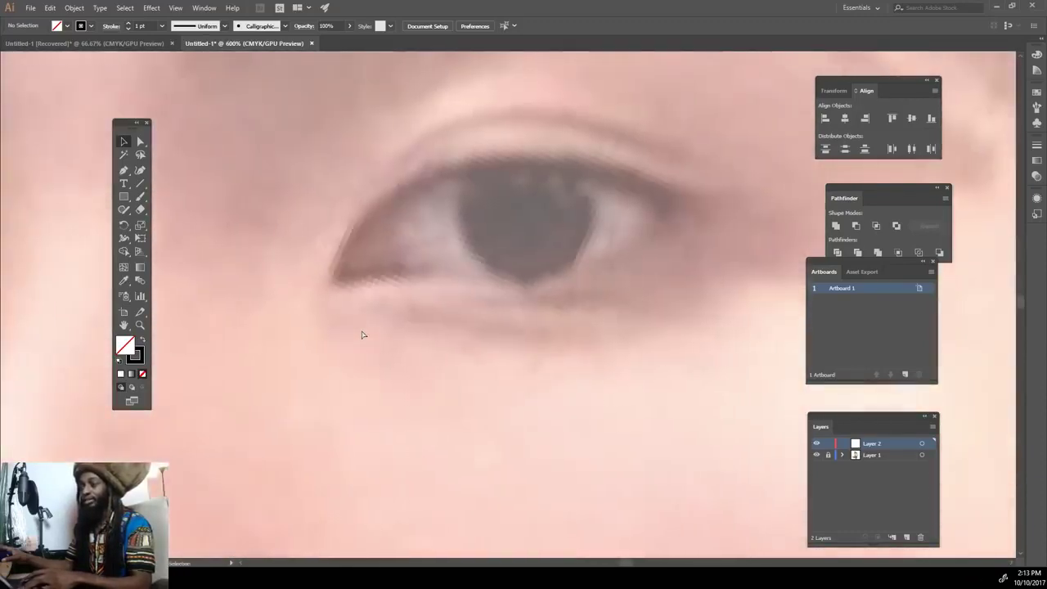
key(ctrl+equal)
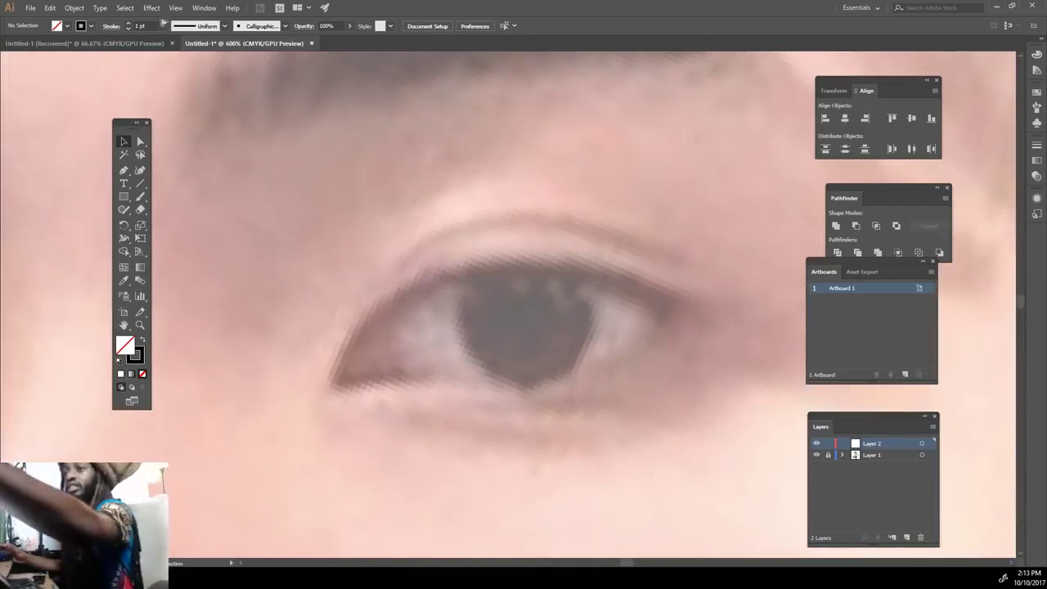
click(162, 27)
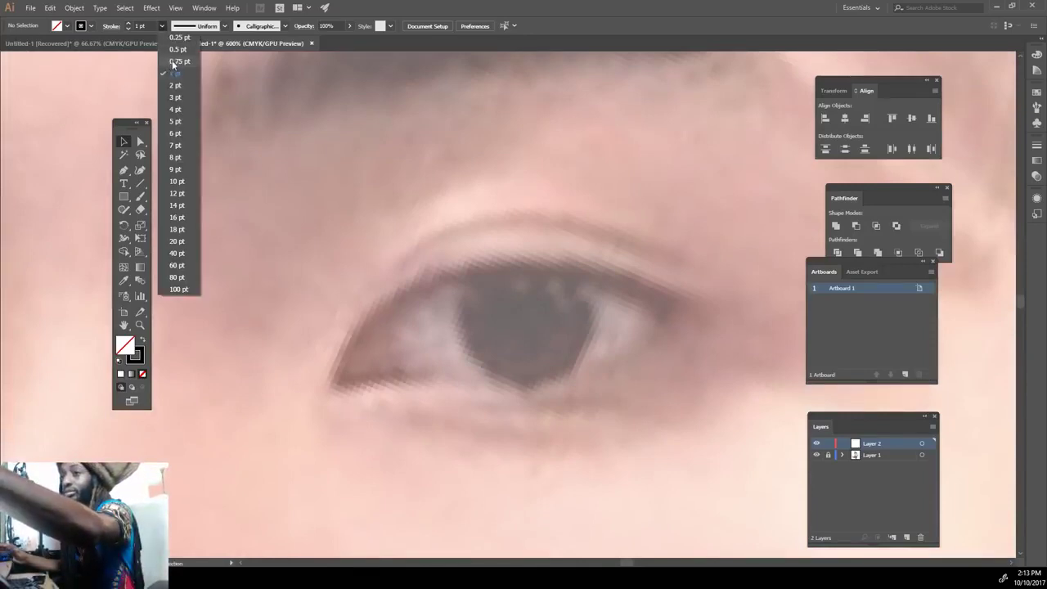
click(175, 62)
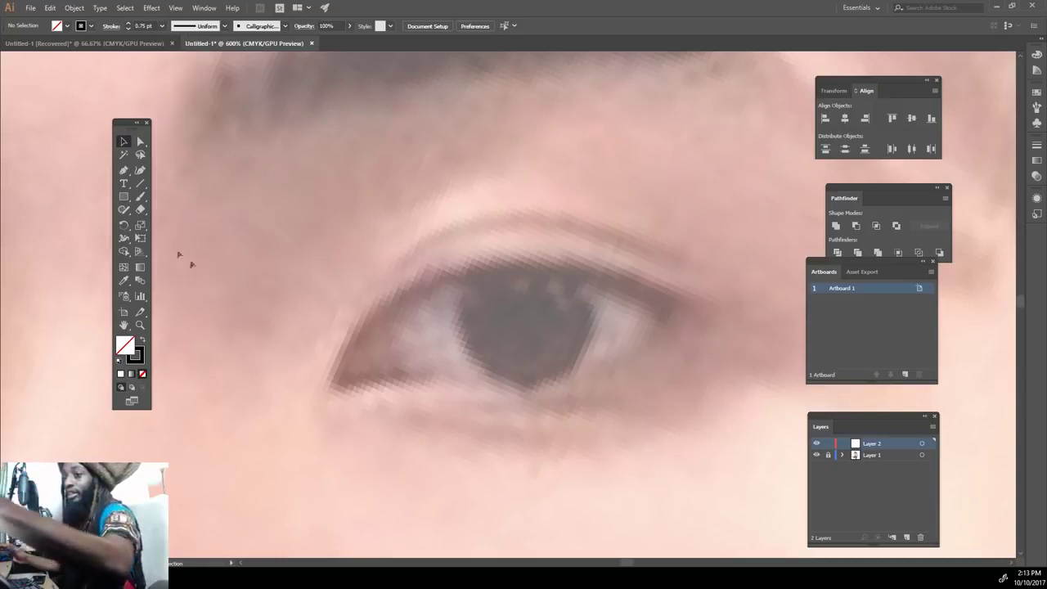
Trace the right eye's upper and lower lids and its iris.
mouse_move(334, 381)
mouse_down()
mouse_move(427, 276)
mouse_move(719, 303)
mouse_up()
mouse_move(347, 347)
mouse_down()
mouse_move(394, 376)
mouse_move(615, 362)
mouse_move(676, 304)
mouse_up()
mouse_move(402, 372)
mouse_down()
mouse_move(367, 345)
mouse_move(384, 294)
mouse_up()
key(ctrl+z)
mouse_move(406, 376)
mouse_down()
mouse_move(391, 298)
mouse_move(355, 365)
mouse_move(385, 251)
mouse_move(669, 256)
mouse_up()
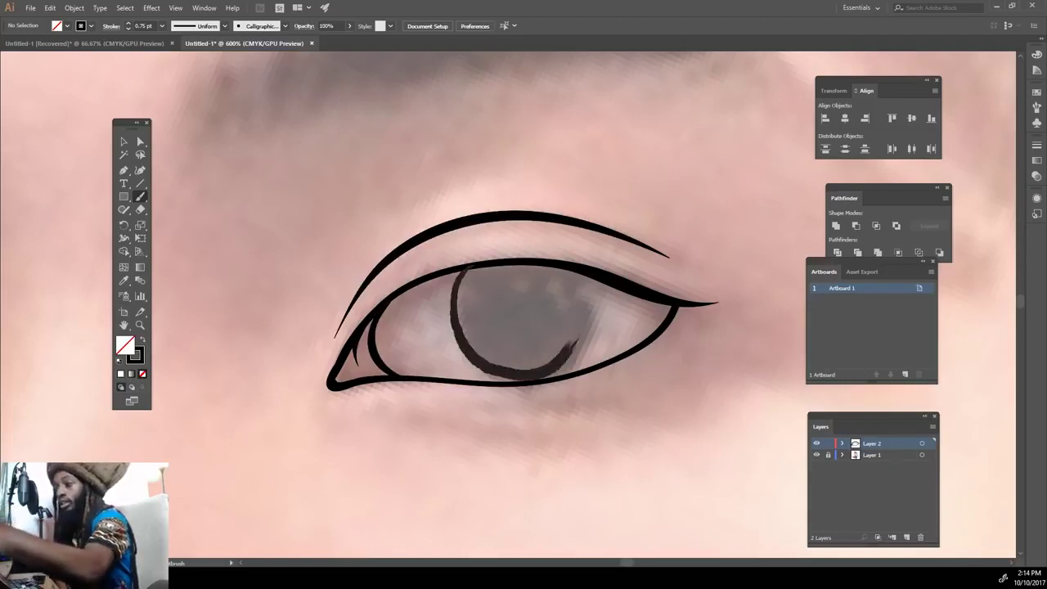
drag(455, 293, 468, 268)
key(ctrl+minus)
key(ctrl+minus)
key(ctrl+minus)
key(ctrl+plus)
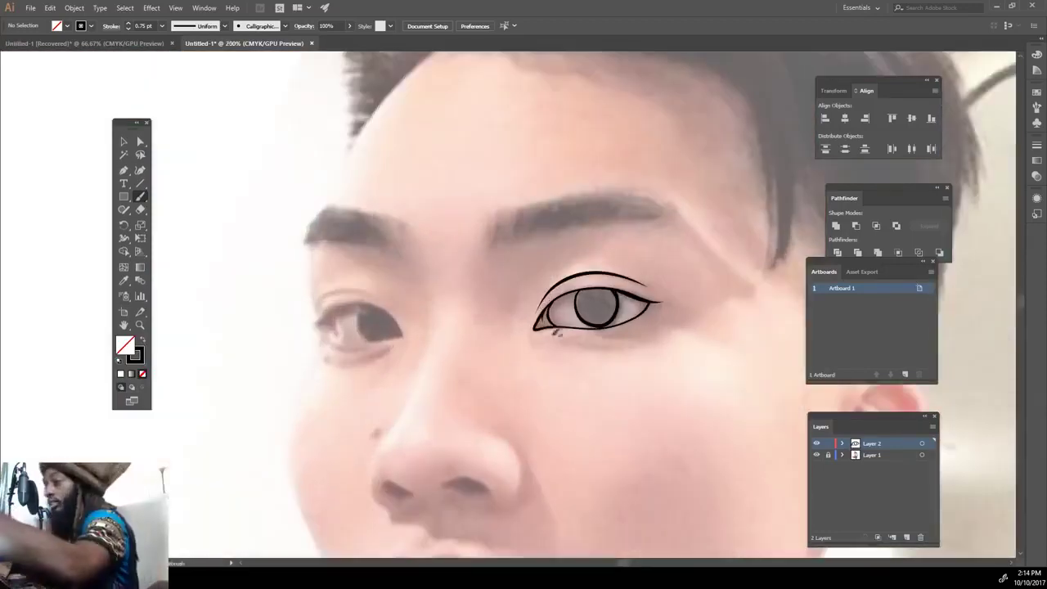
Trace the left eye's lids, iris, crease and under-eye line, plus the nose bridge.
drag(353, 360, 394, 352)
scroll(376, 428, up, 3)
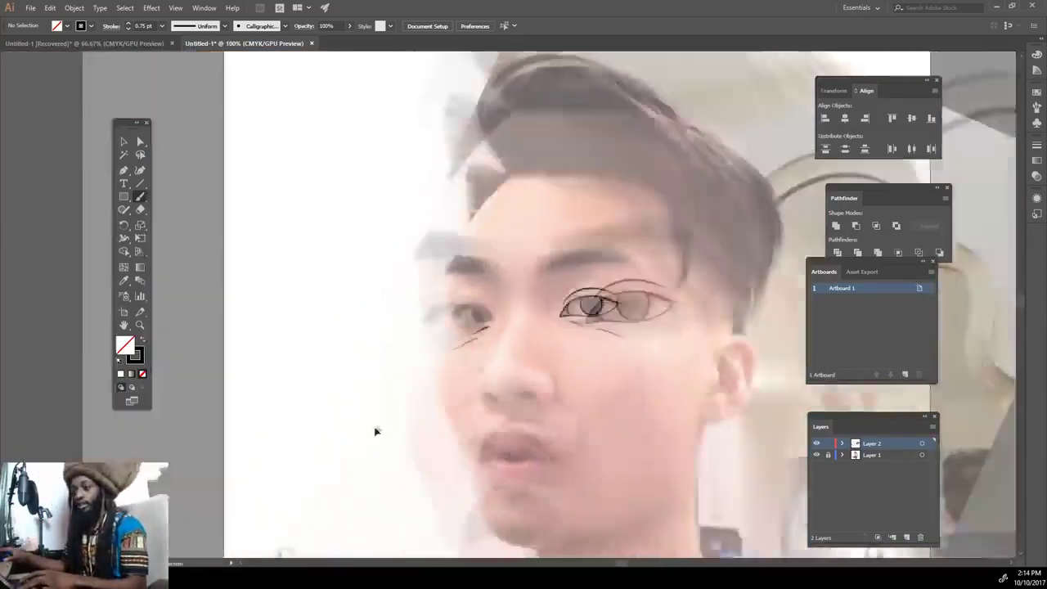
drag(270, 353, 505, 399)
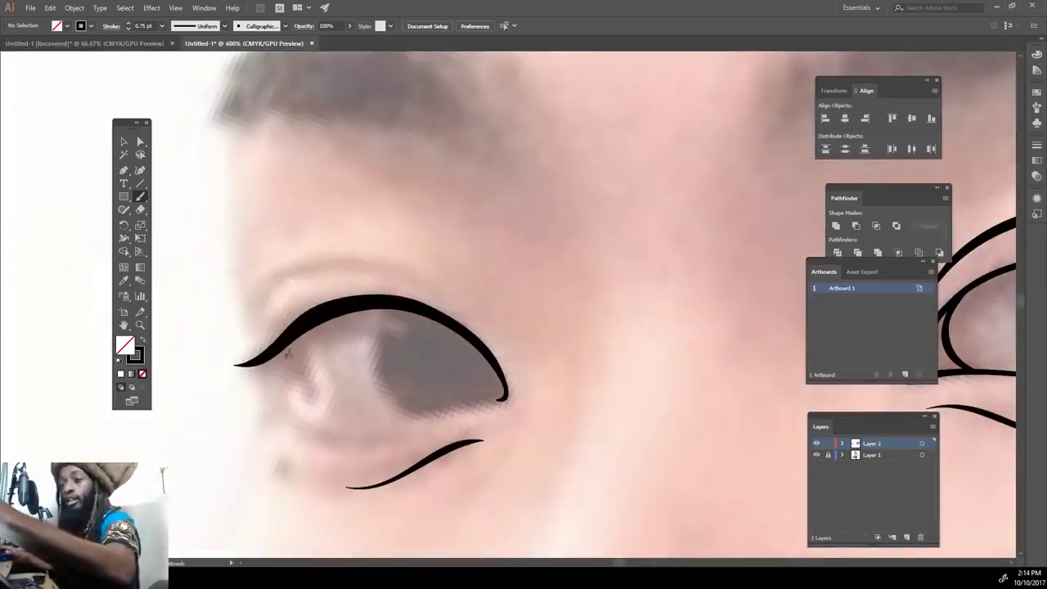
drag(288, 344, 503, 398)
drag(414, 407, 399, 309)
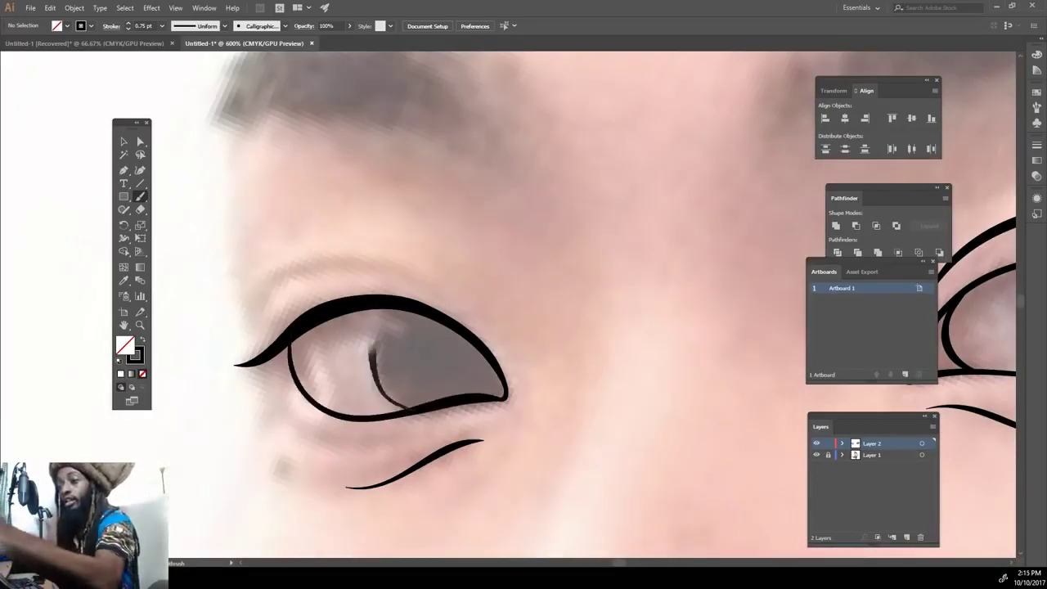
drag(254, 311, 446, 277)
scroll(511, 290, down, 3)
scroll(643, 461, up, 1)
mouse_move(460, 332)
mouse_down()
mouse_move(491, 259)
mouse_move(484, 201)
mouse_up()
key(ctrl+z)
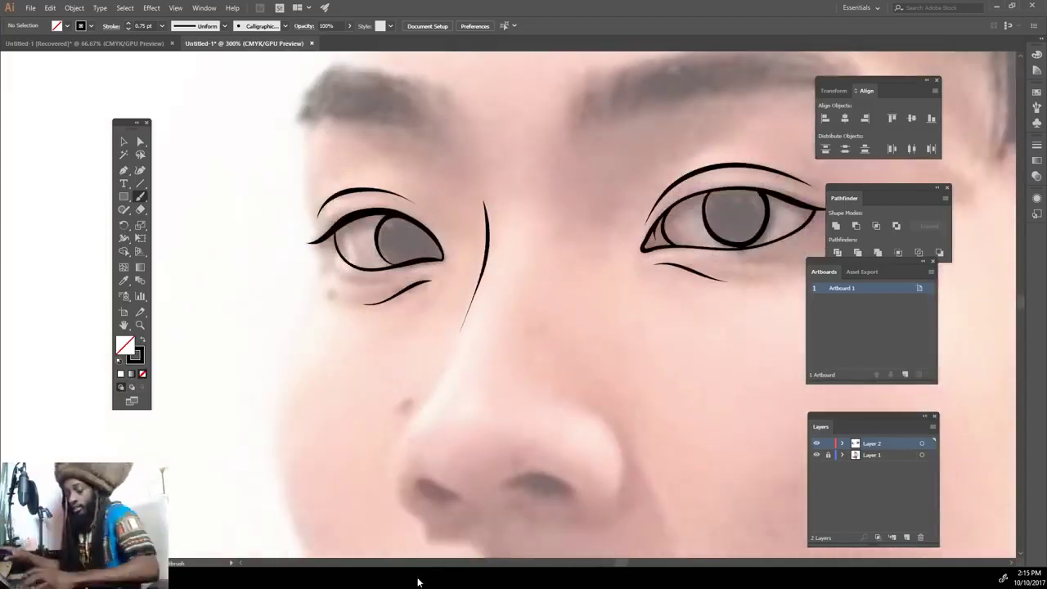
Draw the nose side and the right nostril curves.
scroll(452, 462, up, 1)
drag(419, 448, 438, 304)
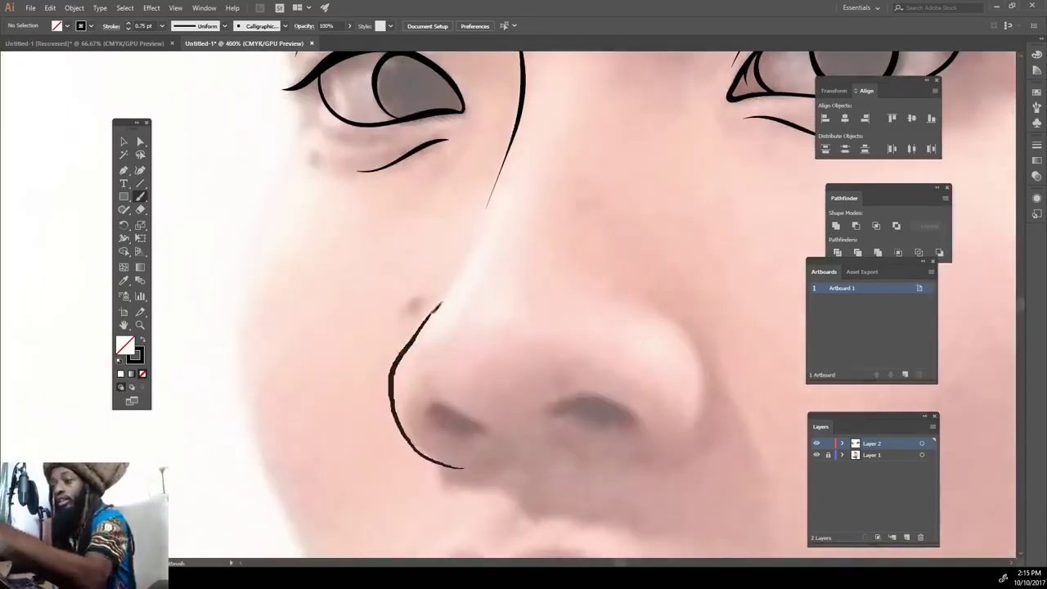
drag(627, 463, 638, 305)
drag(754, 461, 720, 389)
drag(696, 303, 672, 323)
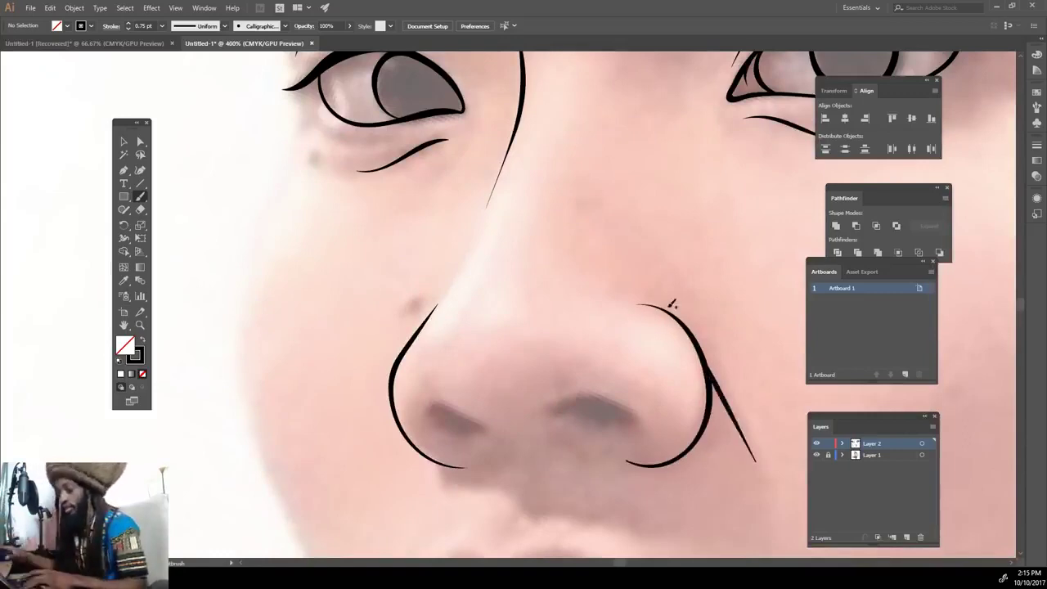
scroll(652, 374, down, 3)
Trace the left jaw line and the face contour up to the hairline.
mouse_move(490, 527)
mouse_down()
mouse_move(461, 449)
mouse_move(423, 198)
mouse_up()
scroll(423, 204, up, 3)
drag(424, 299, 521, 101)
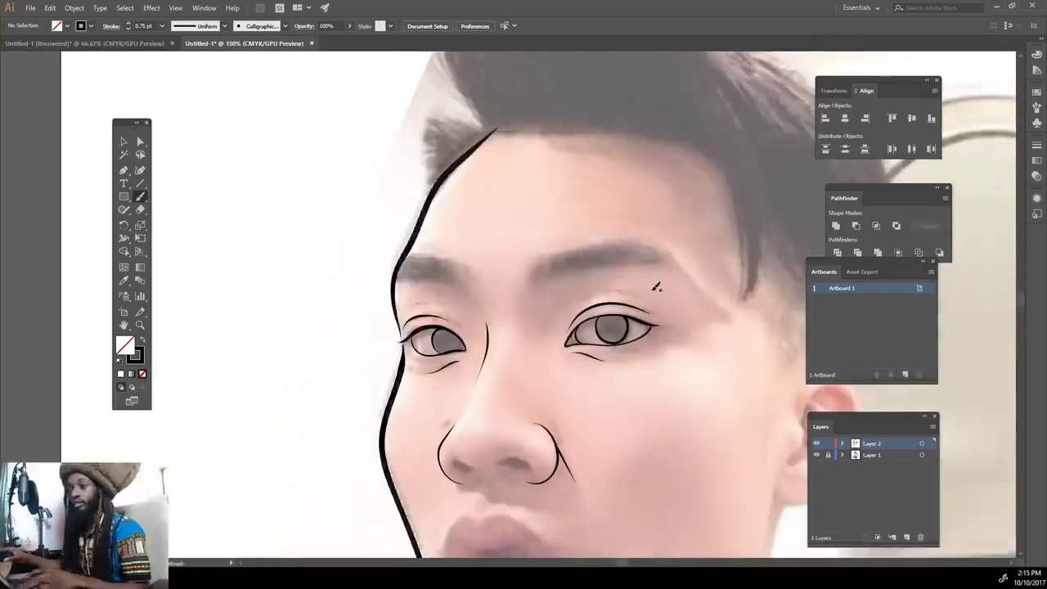
key(ctrl+z)
drag(411, 329, 509, 124)
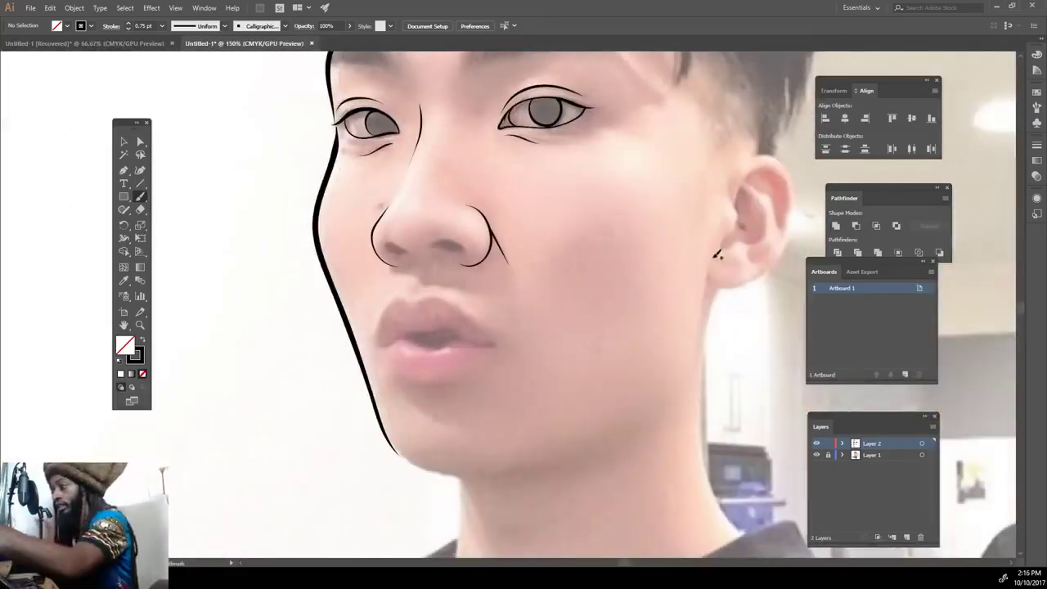
Outline the right jaw and the chin, redrawing misplaced chin strokes.
mouse_move(710, 262)
mouse_down()
mouse_move(672, 396)
mouse_move(643, 422)
mouse_up()
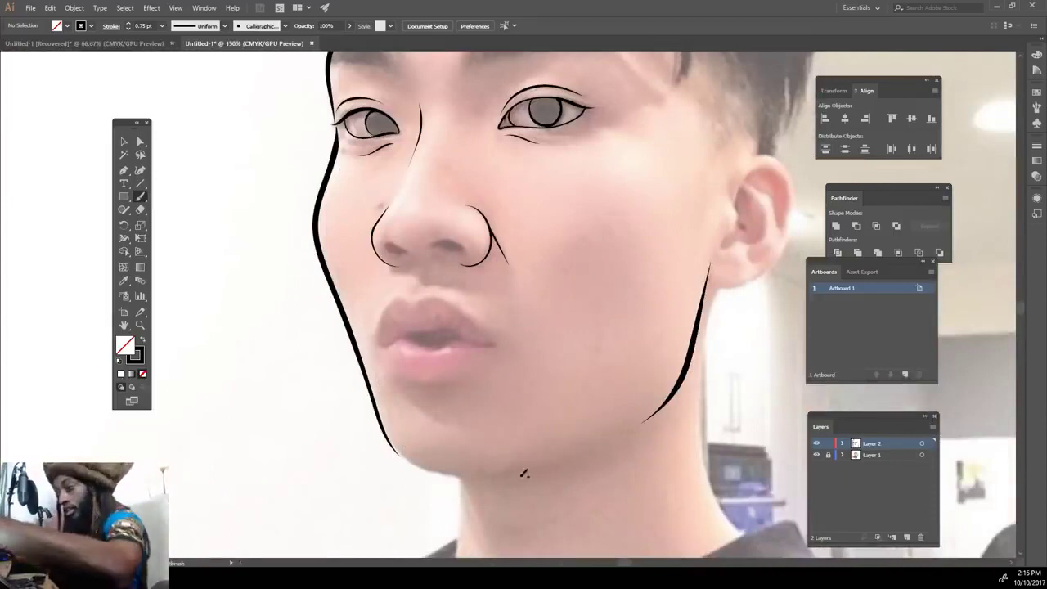
drag(520, 478, 378, 417)
key(ctrl+z)
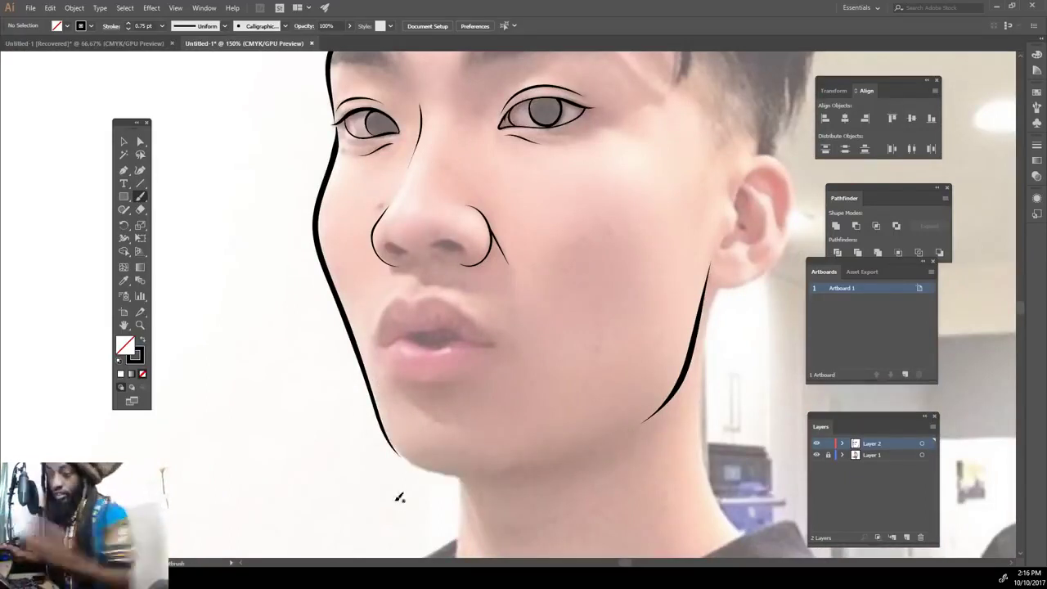
drag(494, 475, 462, 476)
drag(397, 440, 378, 397)
key(ctrl+z)
mouse_move(491, 476)
mouse_down()
mouse_move(390, 403)
mouse_move(360, 408)
mouse_move(535, 368)
mouse_move(682, 385)
mouse_up()
Outline the upper and lower lips and darken the mouth line.
scroll(390, 403, up, 3)
mouse_move(345, 406)
mouse_down()
mouse_move(373, 304)
mouse_move(595, 303)
mouse_move(682, 404)
mouse_up()
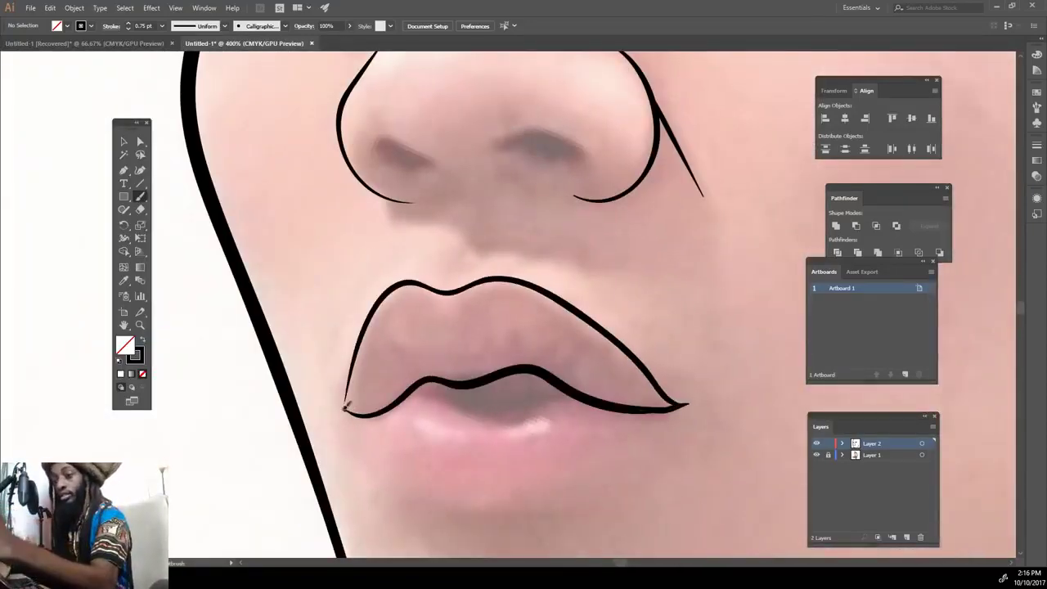
drag(406, 398, 599, 402)
mouse_move(342, 403)
mouse_down()
mouse_move(455, 509)
mouse_move(630, 457)
mouse_move(685, 403)
mouse_up()
drag(553, 396, 450, 391)
drag(524, 404, 413, 385)
Fill both nostrils black.
key(ctrl+0)
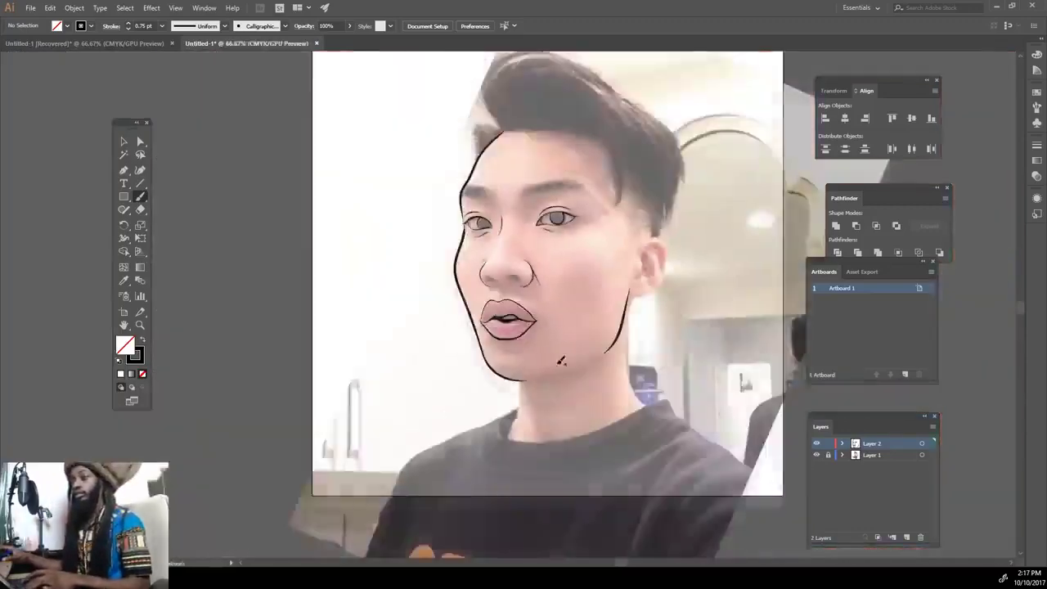
scroll(515, 261, up, 5)
mouse_move(512, 381)
mouse_down()
mouse_move(604, 378)
mouse_move(532, 384)
mouse_move(604, 391)
mouse_move(543, 383)
mouse_up()
mouse_move(460, 400)
mouse_down()
mouse_move(423, 374)
mouse_move(495, 409)
mouse_move(605, 406)
mouse_move(528, 230)
mouse_up()
key(ctrl+0)
scroll(636, 432, up, 5)
Trace the ear outline, its inner arc, folds and lower rim.
mouse_move(512, 360)
mouse_down()
mouse_move(530, 262)
mouse_move(646, 291)
mouse_up()
mouse_move(517, 367)
mouse_down()
mouse_move(560, 346)
mouse_move(582, 352)
mouse_up()
drag(603, 300, 589, 339)
drag(566, 227, 583, 319)
drag(635, 283, 569, 391)
mouse_move(610, 211)
mouse_down()
mouse_move(630, 299)
mouse_move(592, 252)
mouse_up()
scroll(491, 397, down, 5)
scroll(460, 414, up, 2)
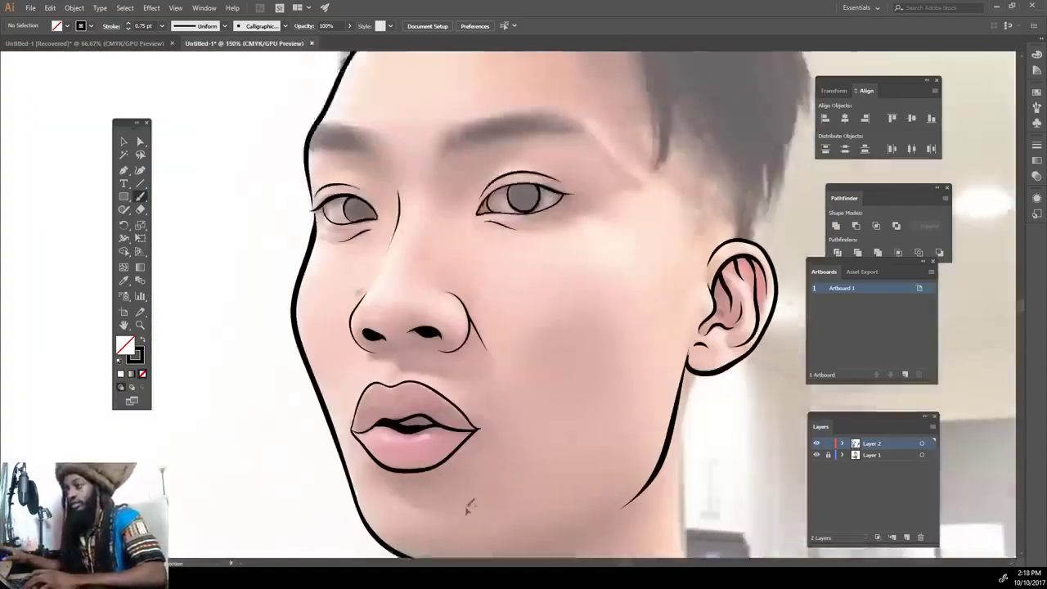
scroll(475, 500, down, 3)
Draw both neck lines, then zoom out and show the reference photo layer.
mouse_move(696, 203)
mouse_down()
mouse_move(677, 303)
mouse_move(727, 449)
mouse_up()
mouse_move(417, 521)
mouse_down()
mouse_move(442, 400)
mouse_move(407, 392)
mouse_up()
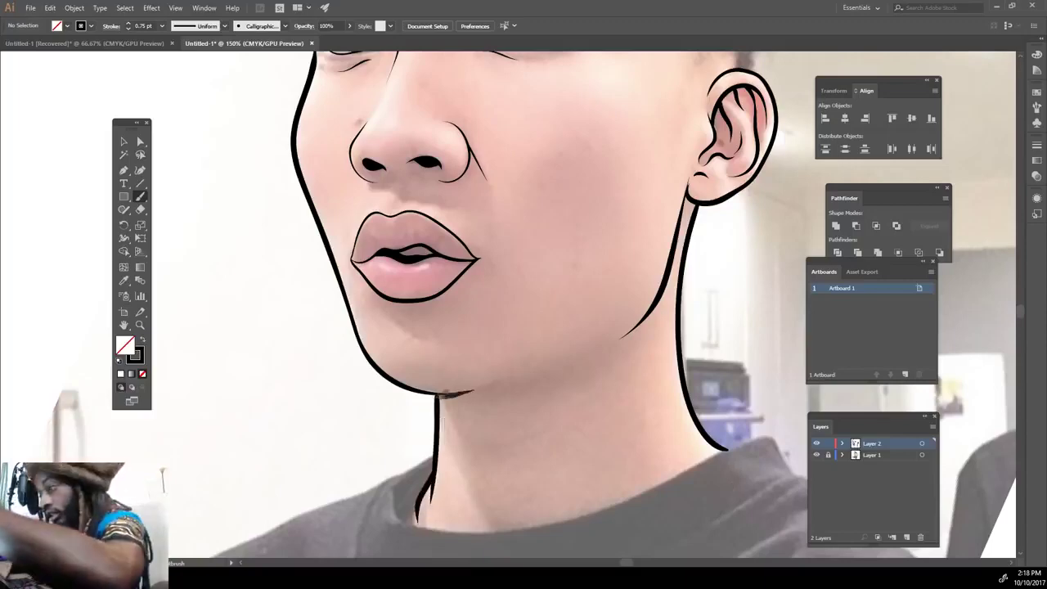
key(ctrl+minus)
key(ctrl+minus)
key(ctrl+plus)
key(ctrl+plus)
key(ctrl+plus)
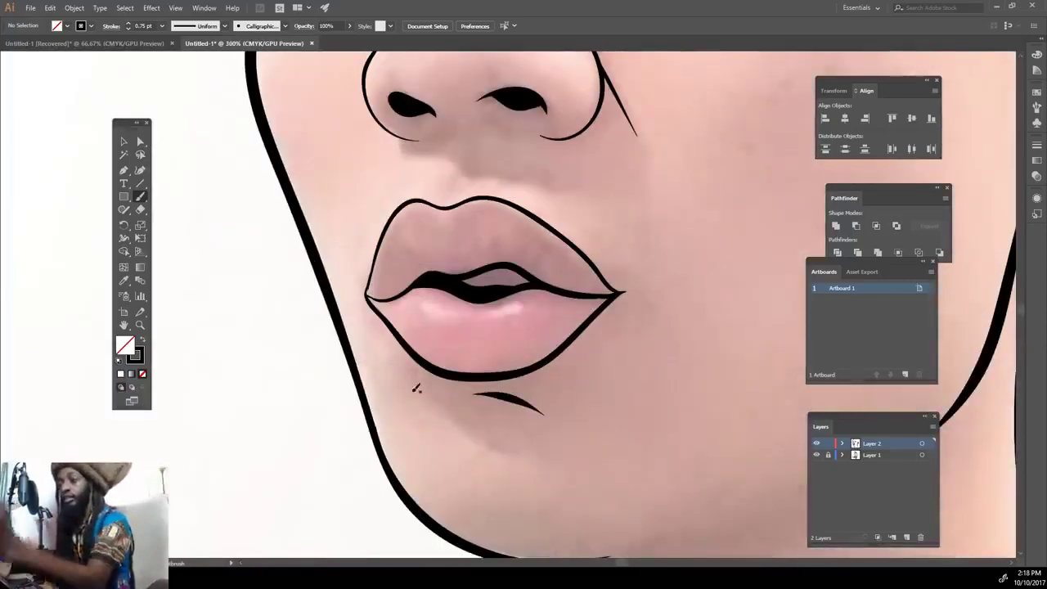
scroll(477, 164, up, 1)
key(ctrl+minus)
key(ctrl+minus)
key(ctrl+minus)
key(ctrl+minus)
key(v)
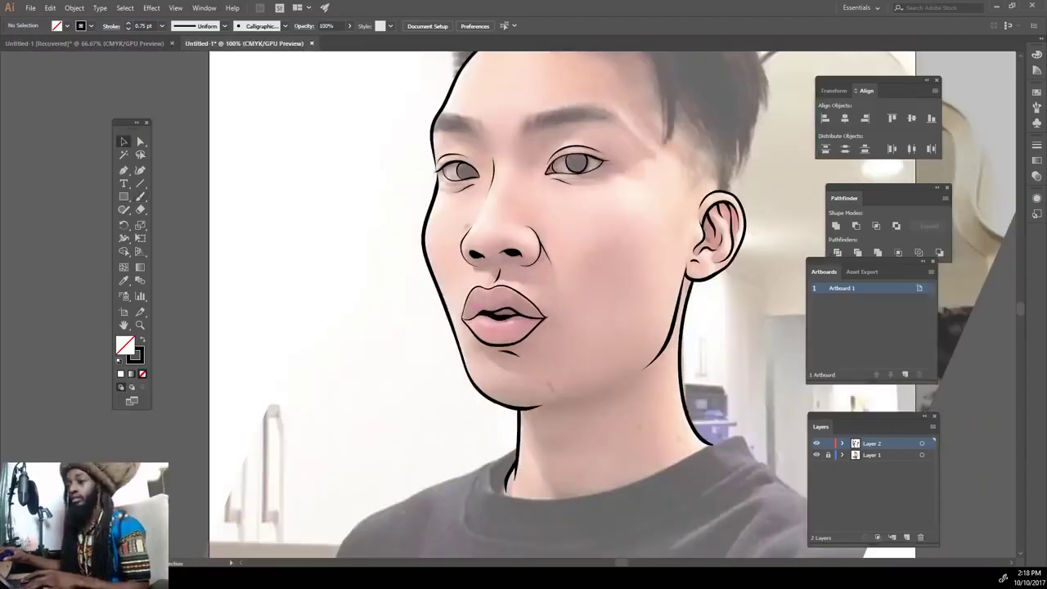
key(ctrl+minus)
click(817, 456)
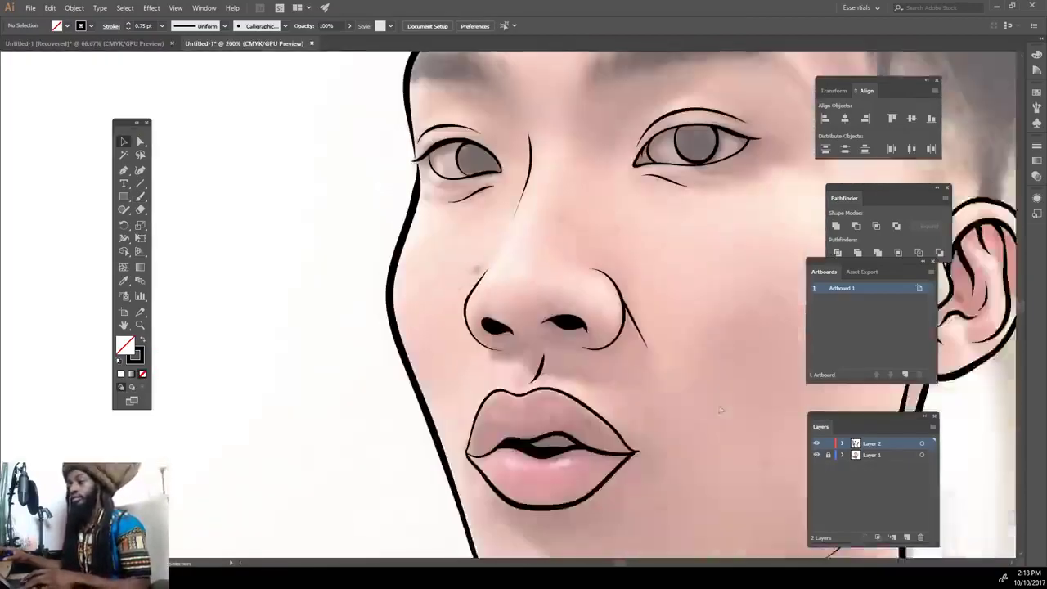
Ink the right eyebrow with many short hair strokes from its tail inward.
scroll(742, 390, up, 3)
scroll(769, 180, up, 3)
key(b)
drag(701, 169, 775, 171)
drag(725, 154, 754, 152)
drag(639, 180, 695, 139)
drag(589, 190, 655, 131)
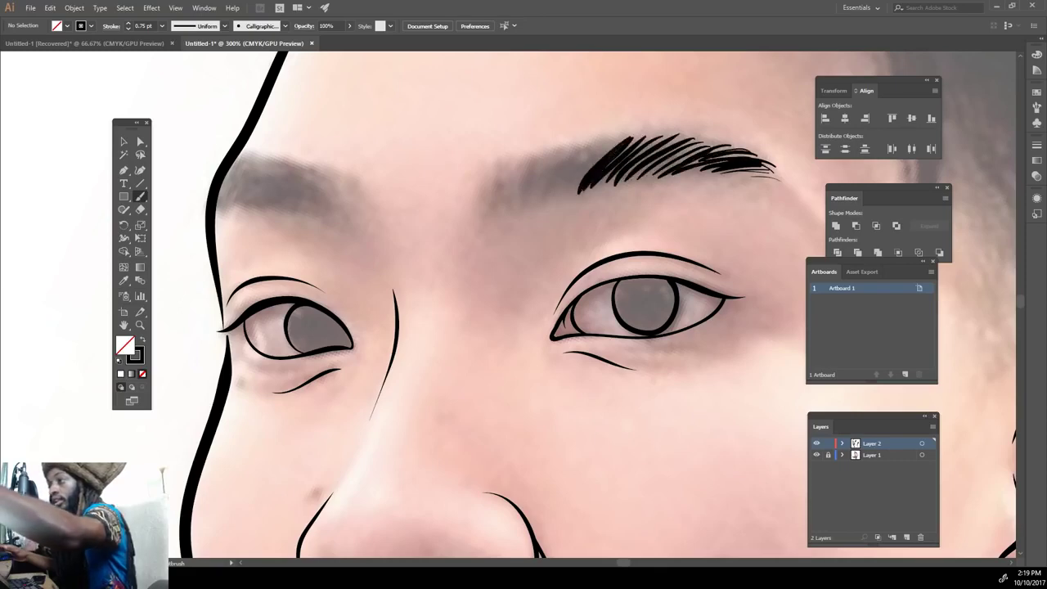
drag(545, 200, 605, 137)
drag(506, 211, 549, 145)
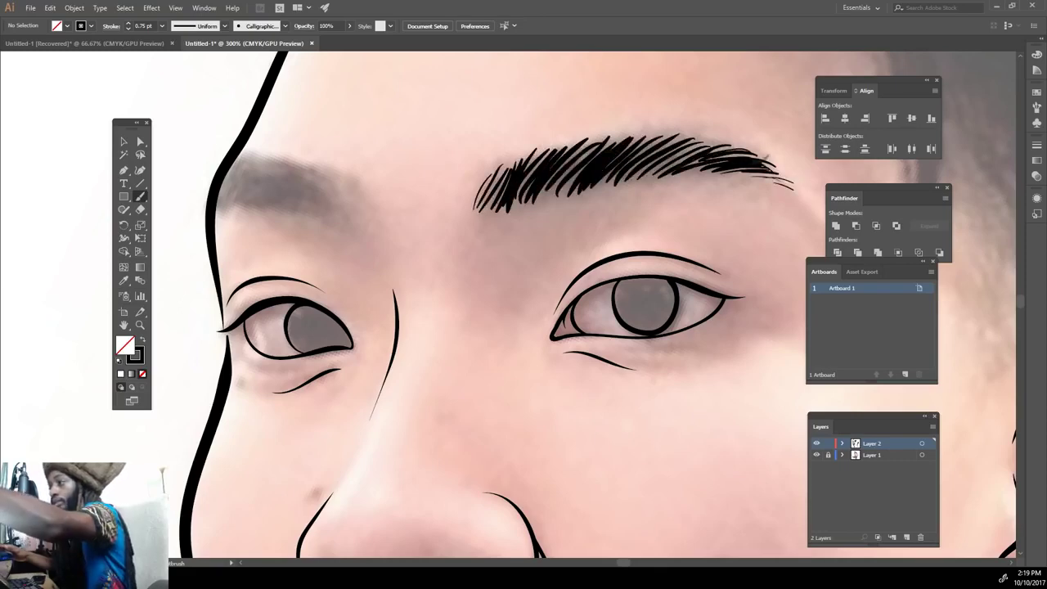
drag(634, 182, 712, 144)
drag(654, 162, 687, 135)
drag(556, 189, 630, 152)
drag(519, 195, 589, 152)
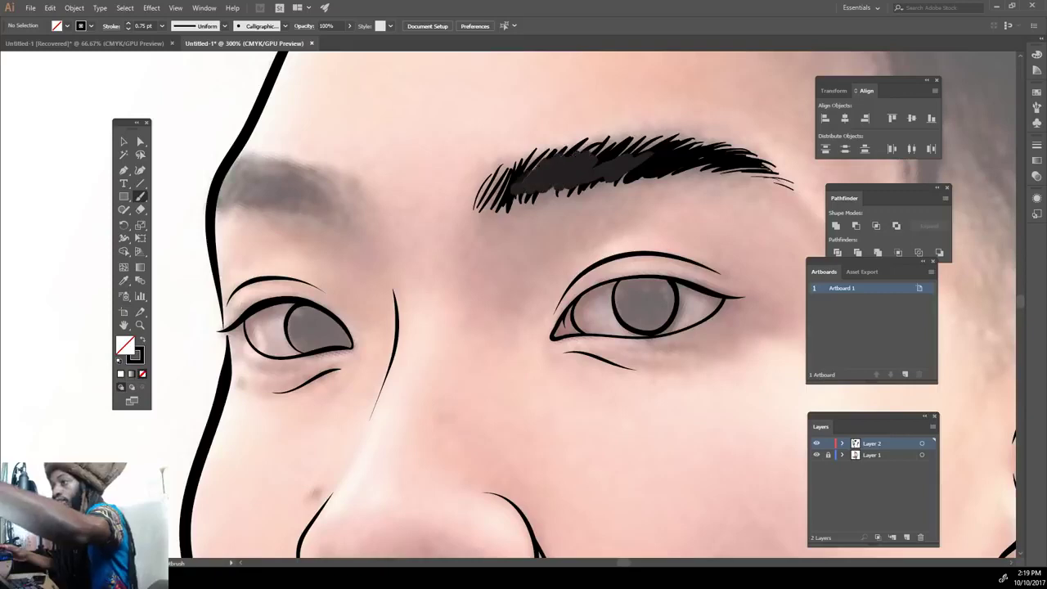
Fill the left eyebrow solid black and add a hair stroke above the forehead.
scroll(652, 246, down, 3)
scroll(652, 246, up, 2)
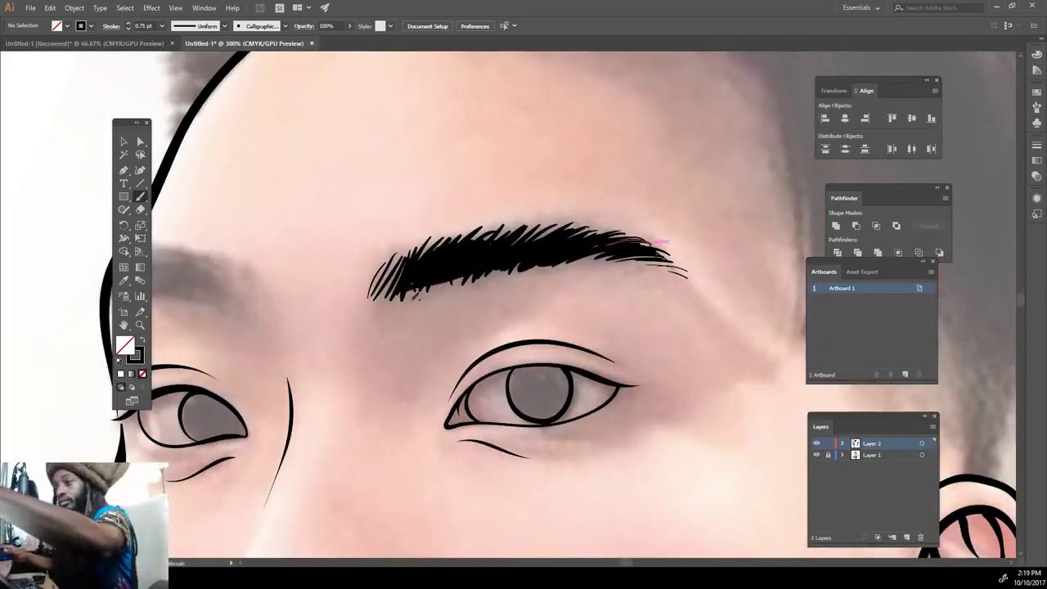
drag(433, 293, 563, 251)
drag(491, 282, 654, 249)
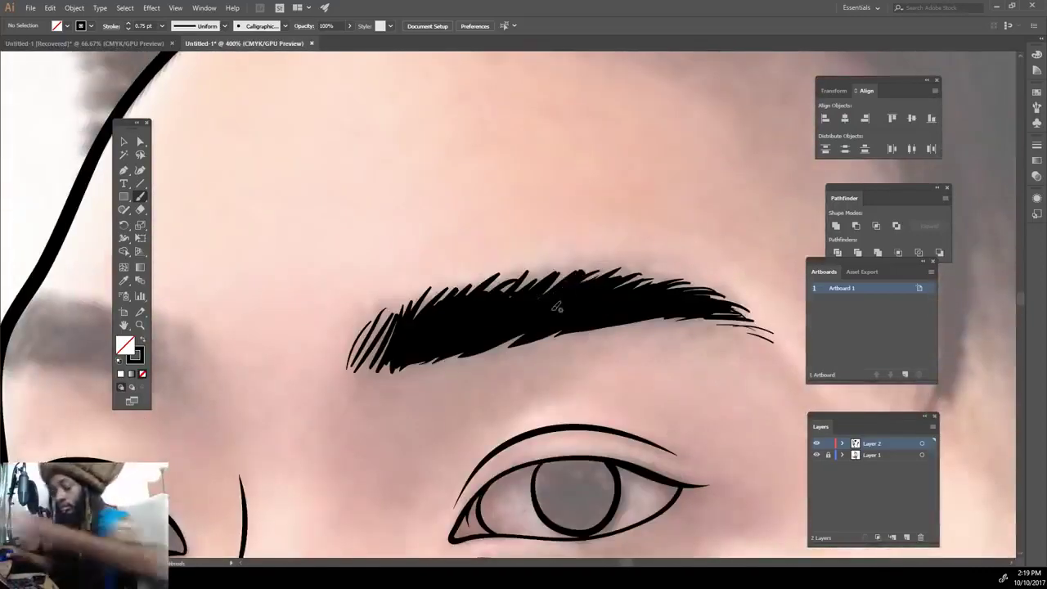
drag(433, 360, 552, 309)
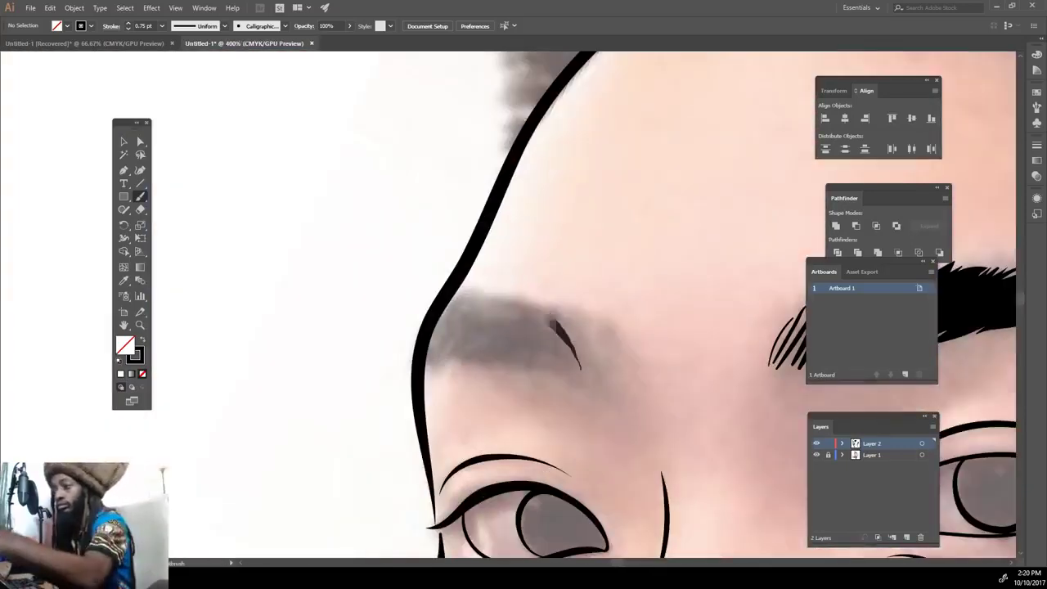
drag(439, 315, 576, 370)
mouse_move(491, 311)
mouse_down()
mouse_move(576, 376)
mouse_move(557, 373)
mouse_up()
drag(442, 323, 544, 368)
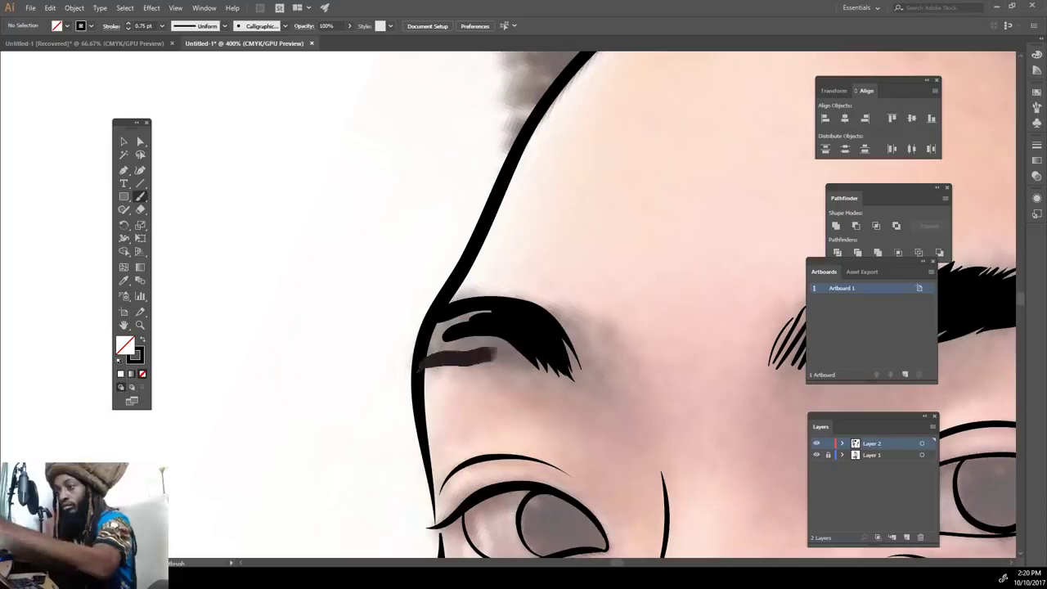
drag(422, 364, 543, 347)
drag(433, 309, 532, 360)
mouse_move(424, 351)
mouse_down()
mouse_move(517, 343)
mouse_move(595, 320)
mouse_up()
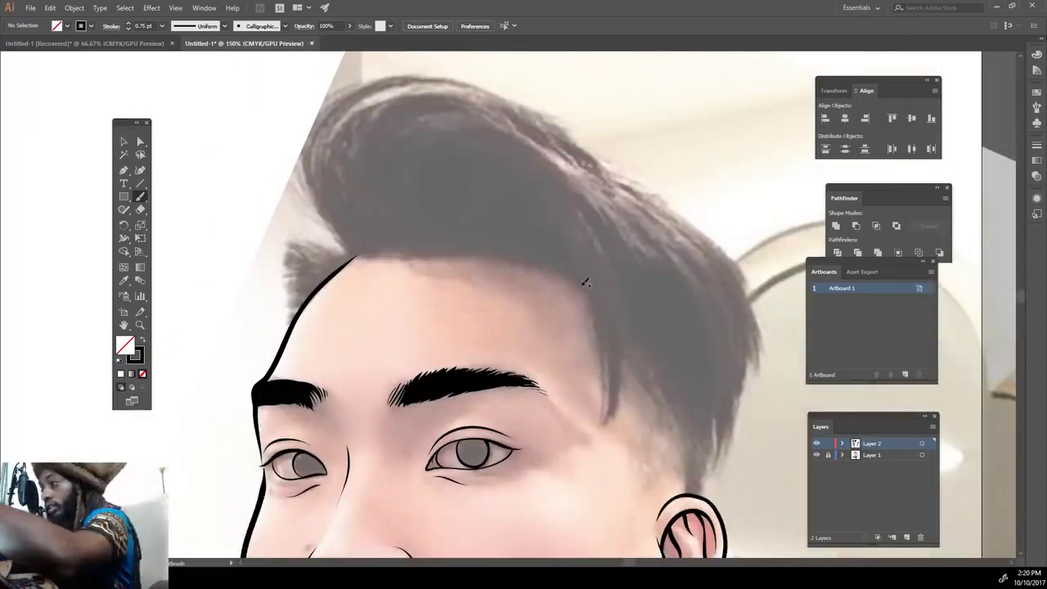
drag(587, 287, 534, 270)
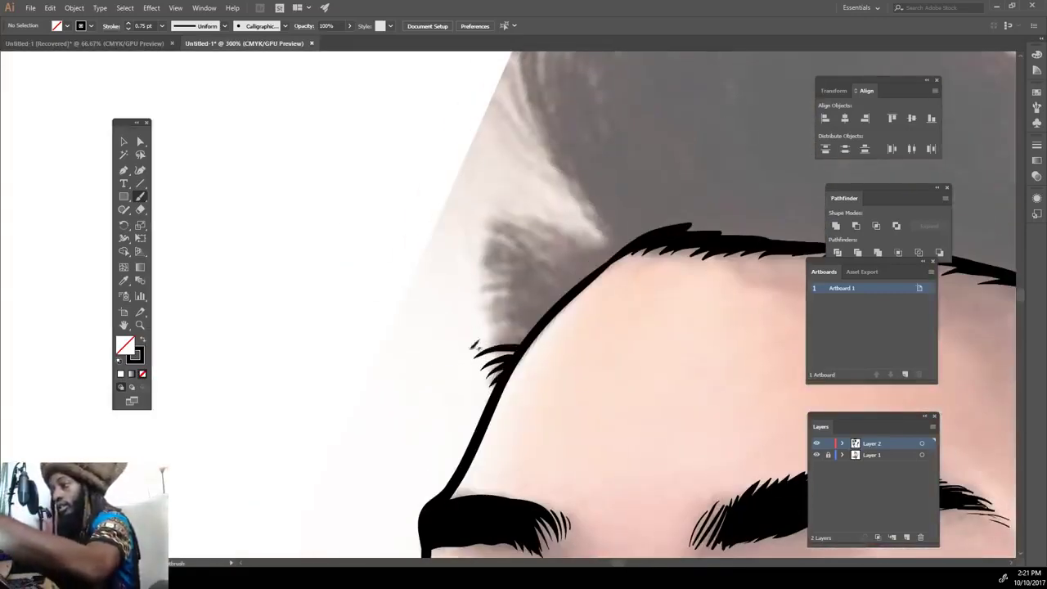
Draw spiky strands along the left hairline.
mouse_move(622, 245)
mouse_down()
mouse_move(487, 221)
mouse_move(464, 276)
mouse_up()
drag(470, 285, 458, 297)
drag(601, 260, 461, 282)
mouse_move(577, 274)
mouse_down()
mouse_move(457, 312)
mouse_move(483, 315)
mouse_up()
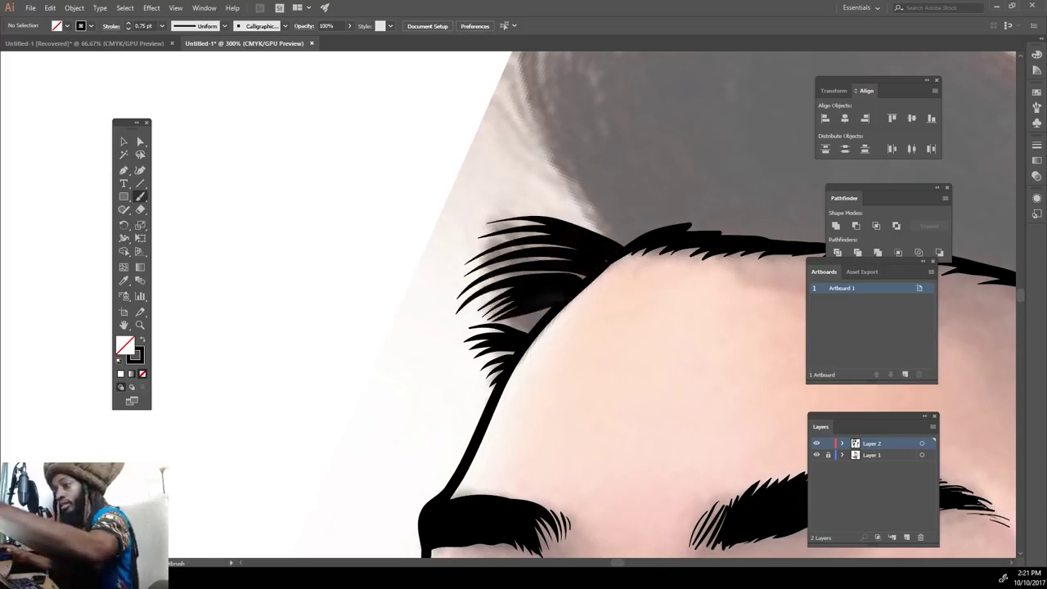
drag(559, 294, 497, 331)
mouse_move(612, 255)
mouse_down()
mouse_move(470, 278)
mouse_move(484, 251)
mouse_up()
Outline the hair's left edge, top of the quiff and thick right side.
key(ctrl+0)
scroll(685, 287, up, 4)
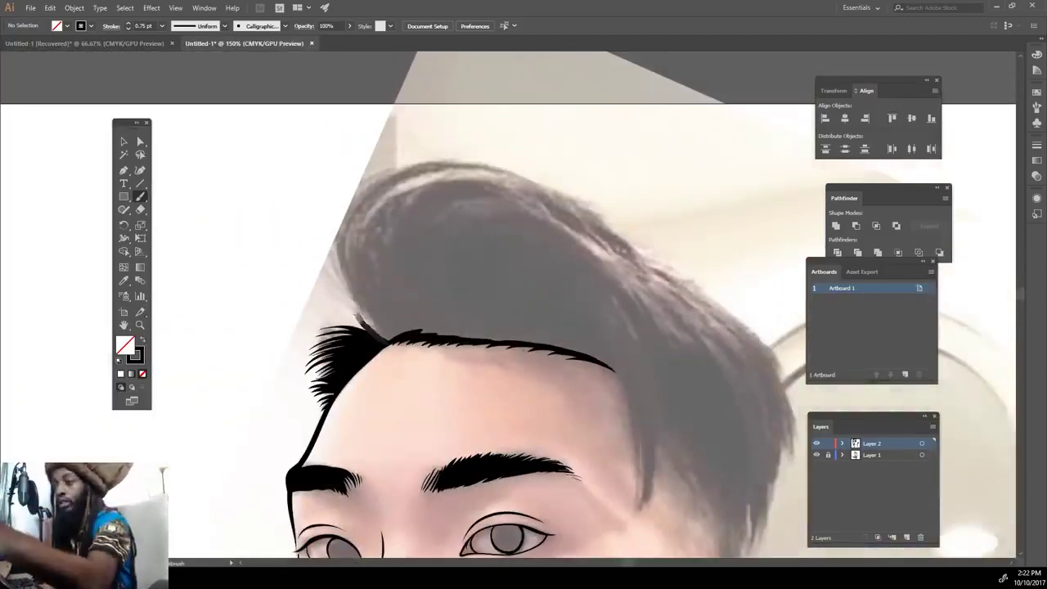
drag(399, 170, 379, 325)
drag(409, 162, 360, 327)
mouse_move(458, 152)
mouse_down()
mouse_move(364, 319)
mouse_move(348, 286)
mouse_up()
drag(364, 331, 572, 202)
drag(593, 294, 646, 508)
mouse_move(589, 291)
mouse_down()
mouse_move(646, 498)
mouse_move(643, 452)
mouse_up()
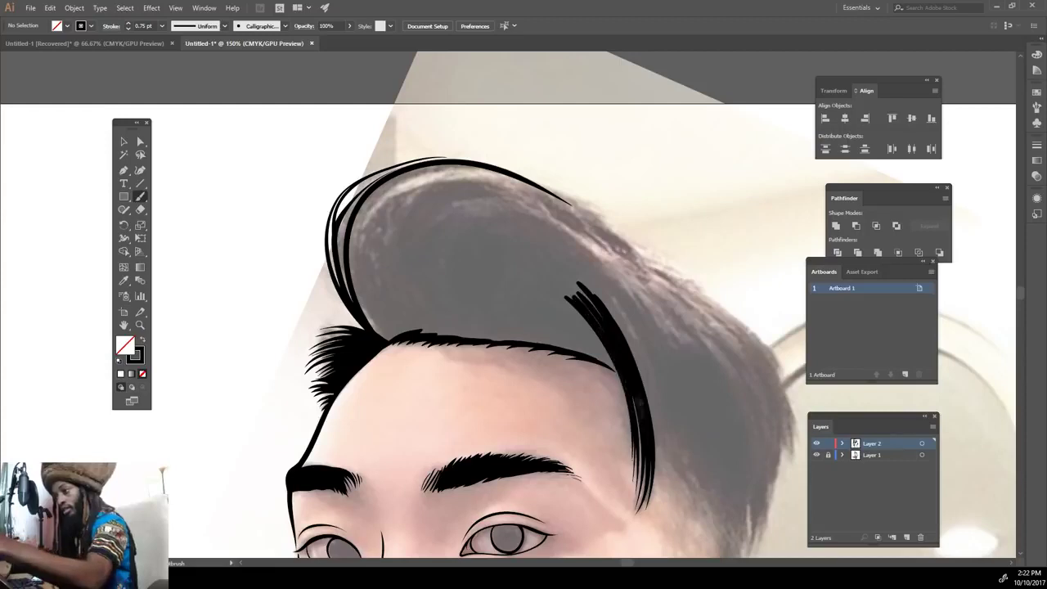
Set the brush stroke weight to 5 pt and paint the upper hair solid black.
double_click(140, 197)
click(320, 313)
click(161, 26)
click(174, 163)
drag(380, 334, 367, 270)
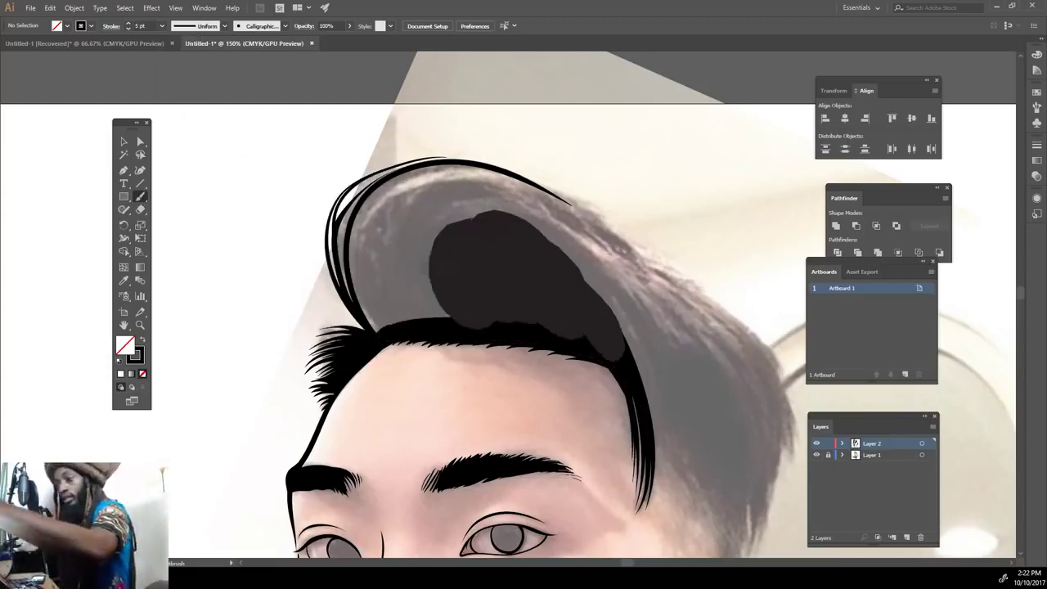
mouse_move(382, 334)
mouse_down()
mouse_move(641, 269)
mouse_move(778, 441)
mouse_up()
drag(761, 540, 781, 376)
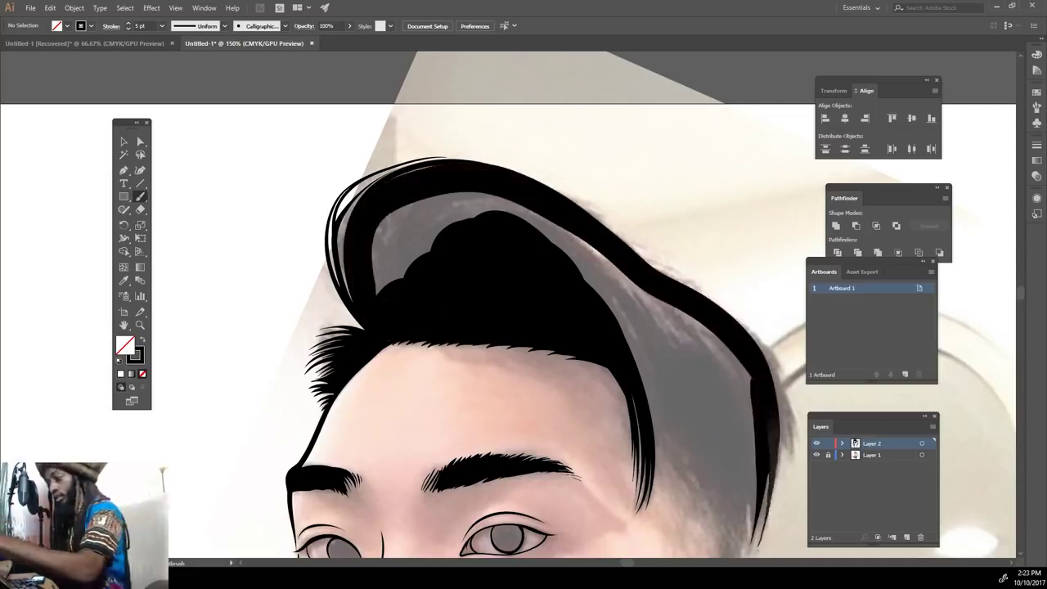
mouse_move(793, 470)
mouse_down()
mouse_move(757, 356)
mouse_move(589, 245)
mouse_up()
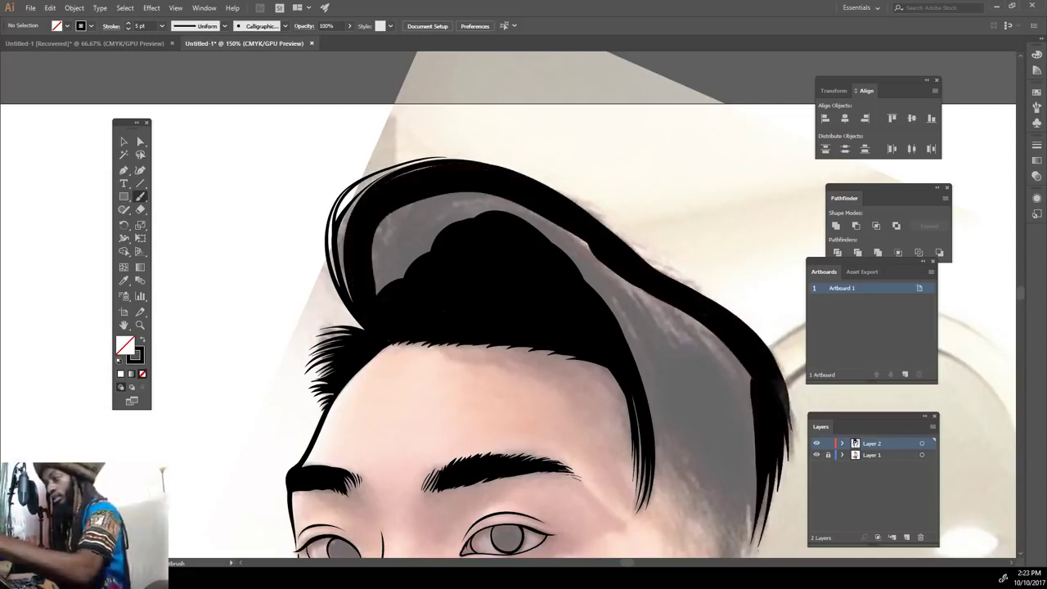
mouse_move(724, 427)
mouse_down()
mouse_move(622, 283)
mouse_move(409, 205)
mouse_up()
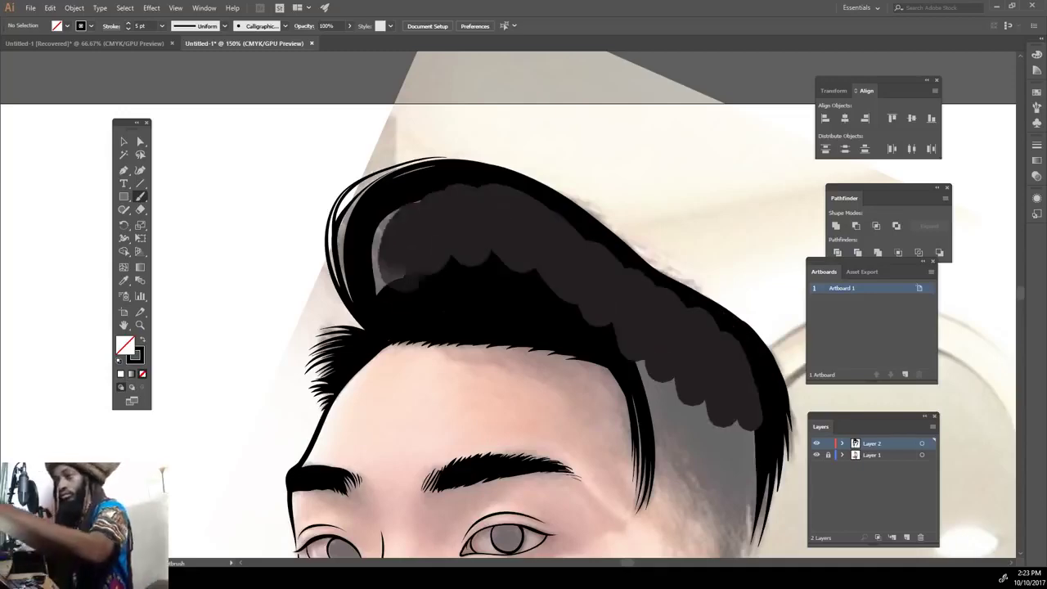
Fill the remaining grey hair area and right edge with black strokes.
key(ctrl+0)
scroll(752, 327, up, 5)
mouse_move(704, 450)
mouse_down()
mouse_move(714, 295)
mouse_move(675, 278)
mouse_move(638, 209)
mouse_move(647, 344)
mouse_up()
drag(665, 466, 555, 197)
mouse_move(638, 373)
mouse_down()
mouse_move(528, 198)
mouse_move(560, 264)
mouse_up()
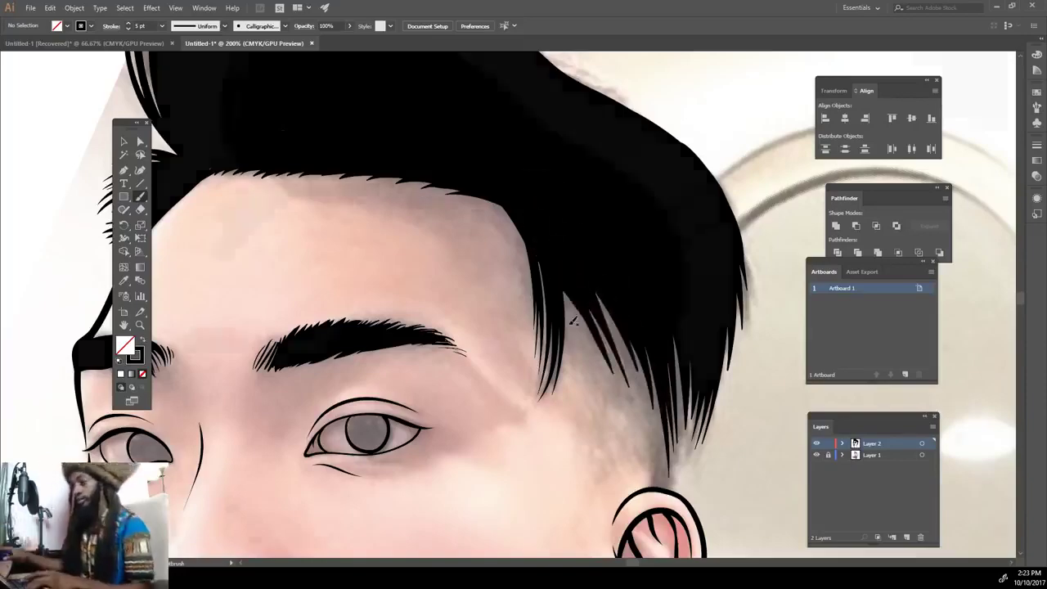
Paint black hair strands fanning down above the ear, then set stroke weight to 0.75 pt.
key(ctrl+0)
scroll(738, 438, up, 3)
scroll(738, 438, up, 1)
scroll(738, 438, down, 2)
drag(664, 512, 621, 225)
drag(671, 482, 676, 352)
mouse_move(653, 512)
mouse_down()
mouse_move(611, 299)
mouse_move(606, 347)
mouse_up()
drag(642, 468, 543, 218)
mouse_move(648, 510)
mouse_down()
mouse_move(599, 360)
mouse_move(604, 433)
mouse_move(493, 215)
mouse_up()
click(163, 25)
click(177, 62)
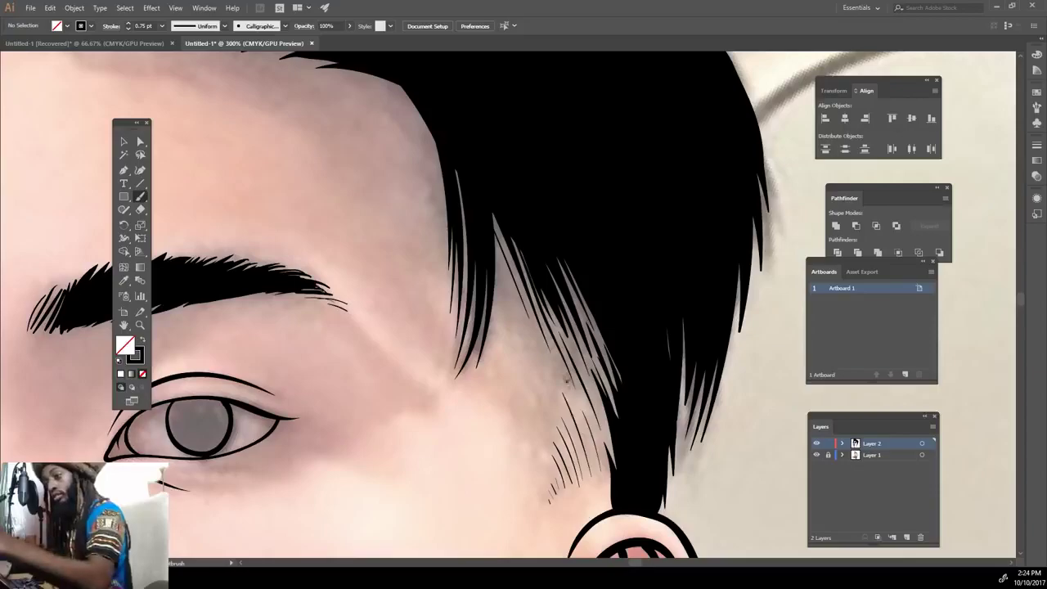
Zoom in on the eye and brush a first dark pupil inside the right iris.
key(ctrl+0)
scroll(577, 331, up, 3)
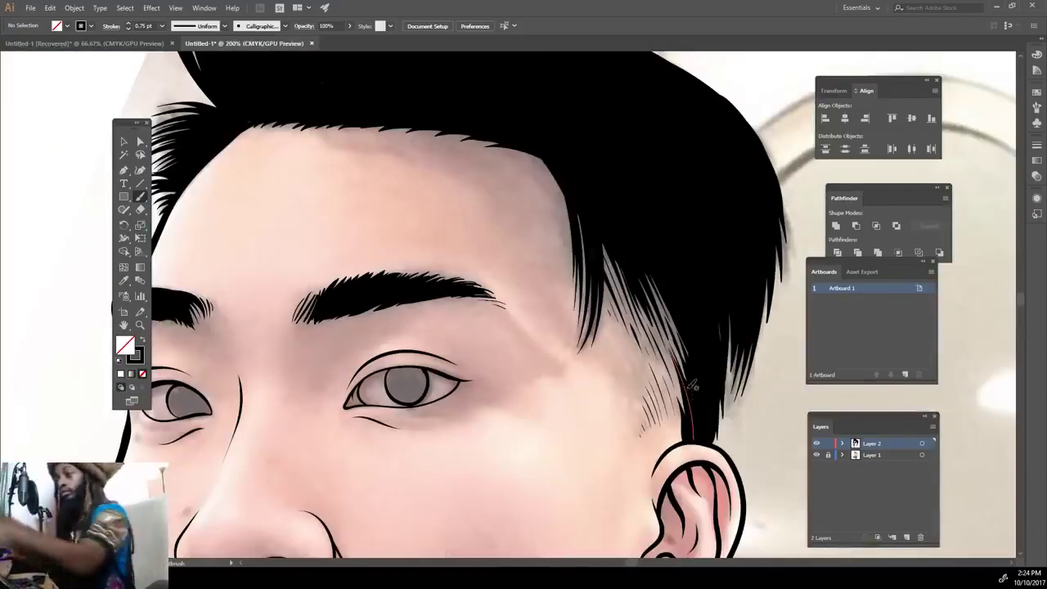
key(ctrl+0)
scroll(561, 442, up, 2)
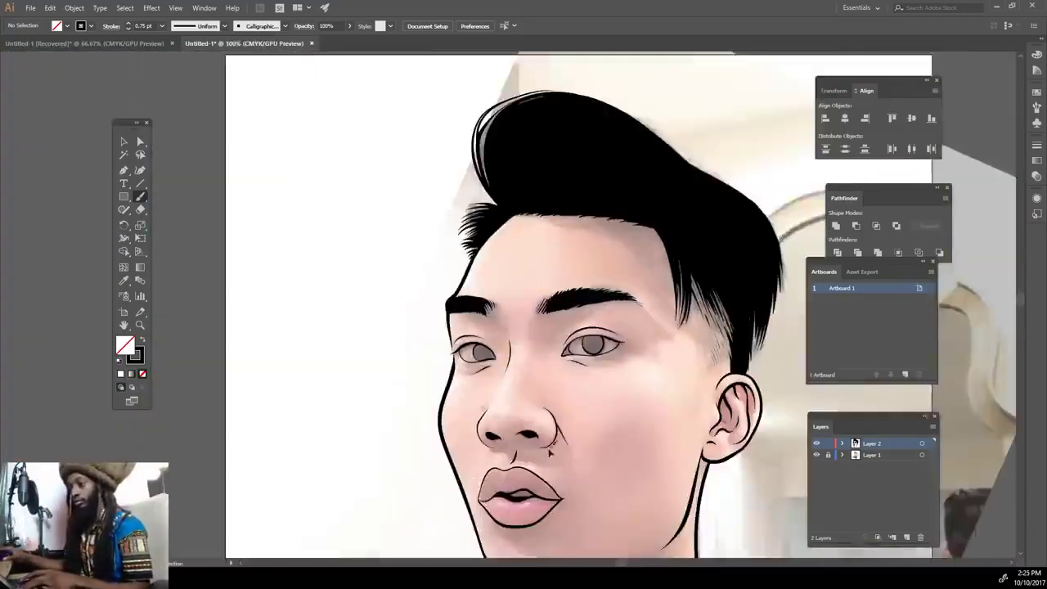
scroll(561, 442, up, 3)
scroll(563, 442, up, 2)
drag(595, 300, 611, 342)
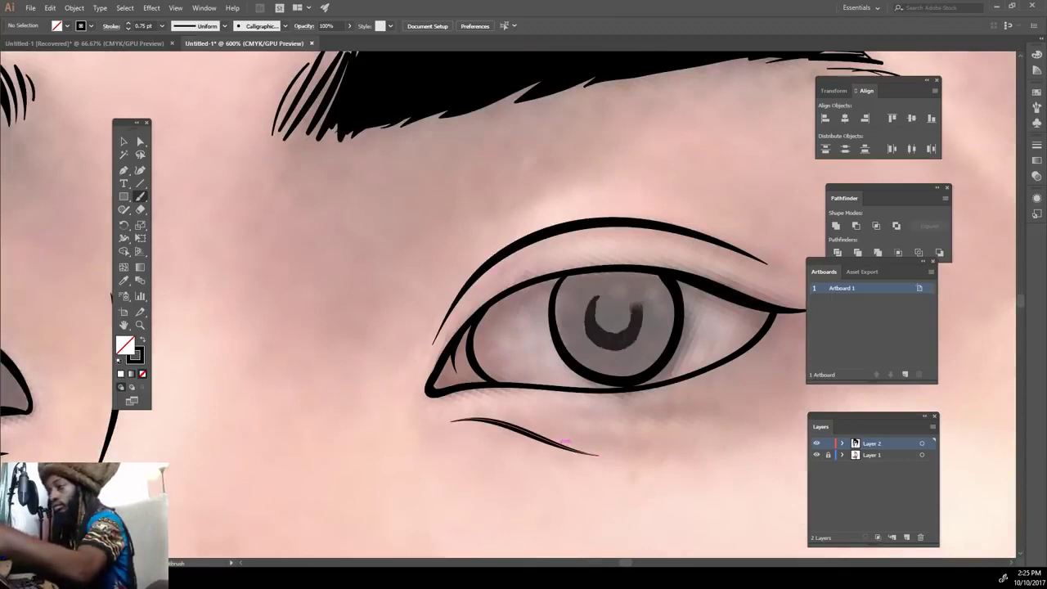
key(ctrl+z)
drag(595, 337, 609, 301)
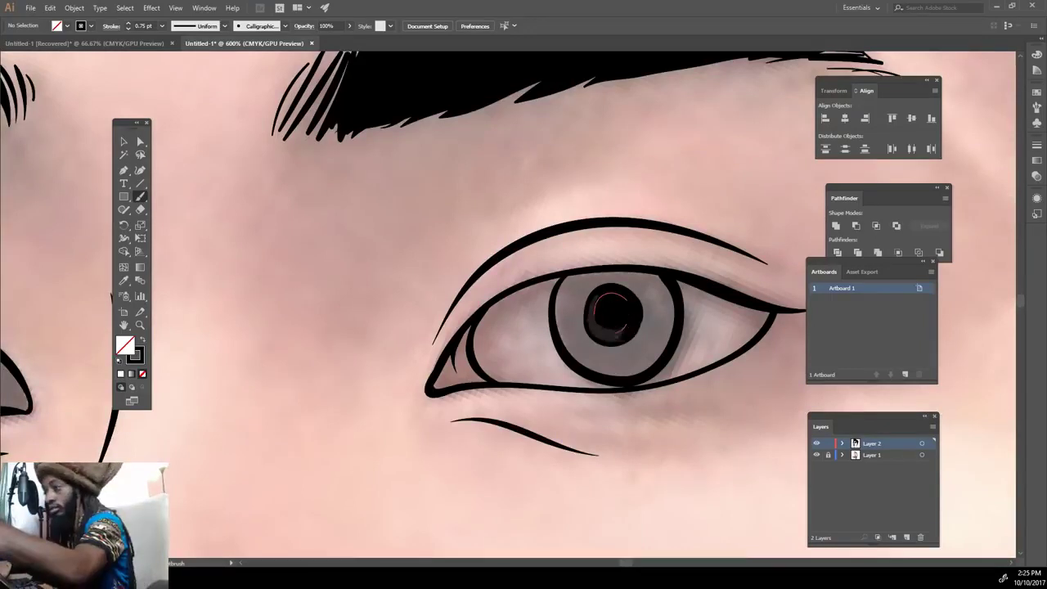
Redraw the pupil as a solid black filled circle inside the iris.
scroll(650, 438, down, 3)
scroll(650, 438, up, 1)
scroll(653, 436, up, 1)
key(ctrl+z)
scroll(653, 436, up, 2)
scroll(653, 436, up, 2)
mouse_move(565, 302)
mouse_down()
mouse_move(471, 311)
mouse_move(585, 349)
mouse_move(534, 417)
mouse_up()
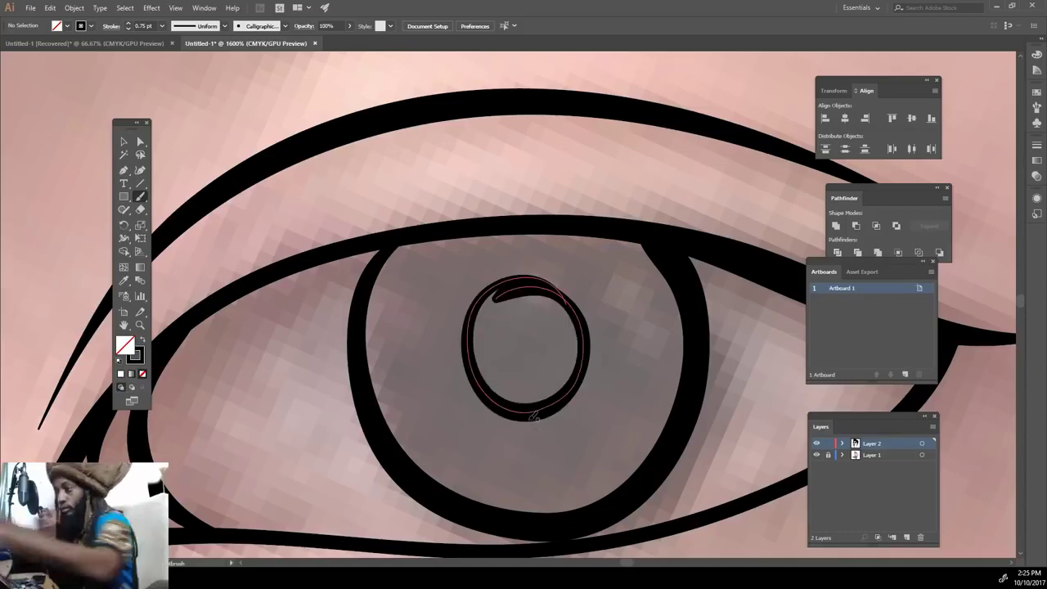
mouse_move(494, 298)
mouse_down()
mouse_move(584, 352)
mouse_move(491, 377)
mouse_move(532, 409)
mouse_up()
Copy the pupil into the other eye, sharpen the eye corner, and thicken the left face contour.
scroll(519, 434, down, 4)
drag(683, 315, 246, 350)
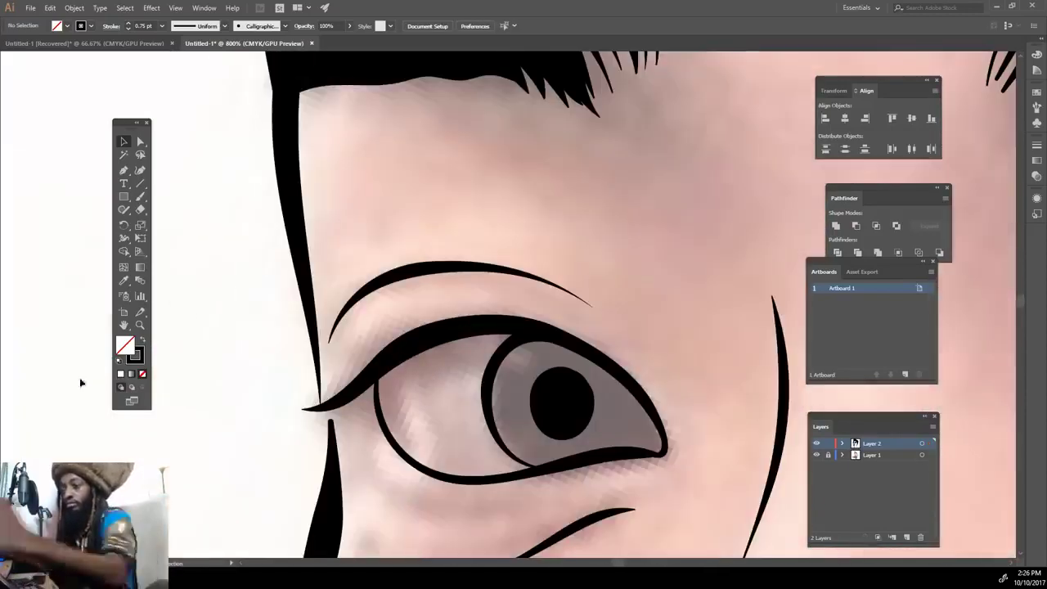
key(b)
drag(319, 402, 283, 409)
drag(288, 106, 331, 522)
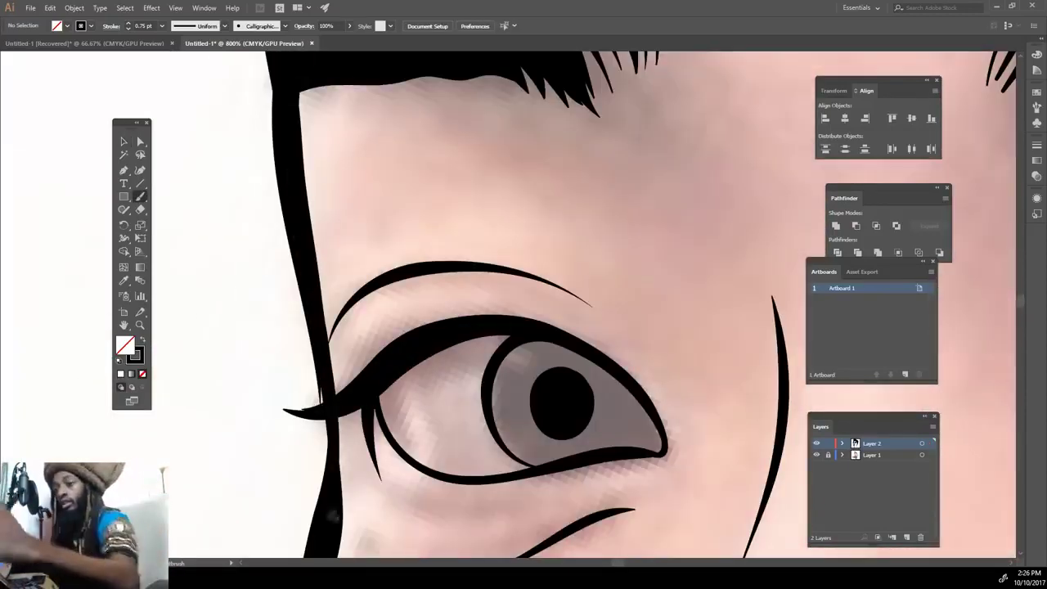
key(ctrl+minus)
key(ctrl+minus)
key(ctrl+minus)
key(ctrl+minus)
key(ctrl+minus)
click(816, 455)
key(ctrl+plus)
key(ctrl+plus)
Draw a dripping line with several drips joining both neck lines.
key(ctrl+plus)
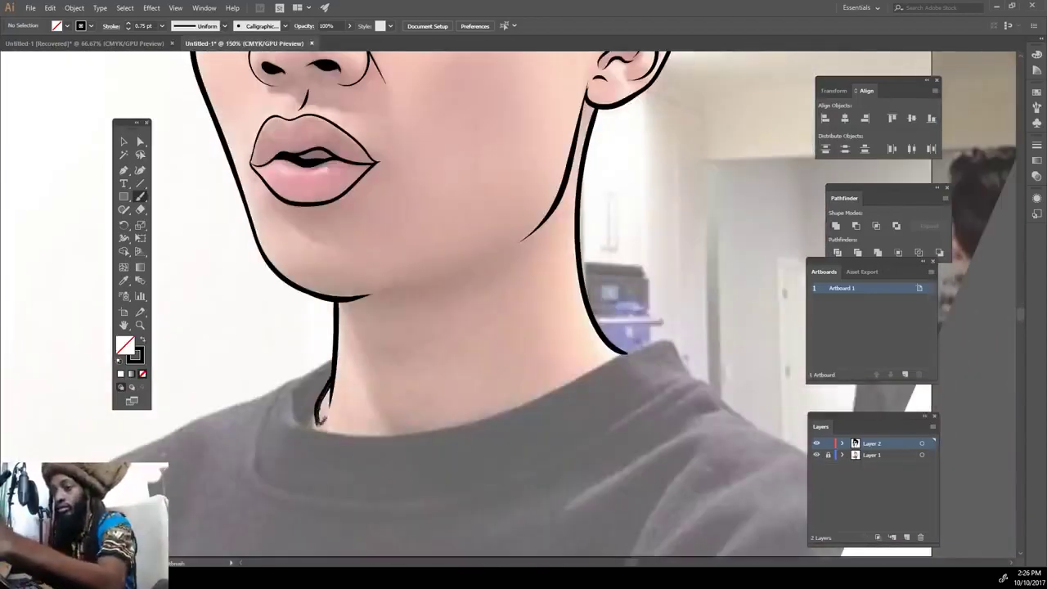
key(ctrl+z)
key(ctrl+plus)
key(ctrl+plus)
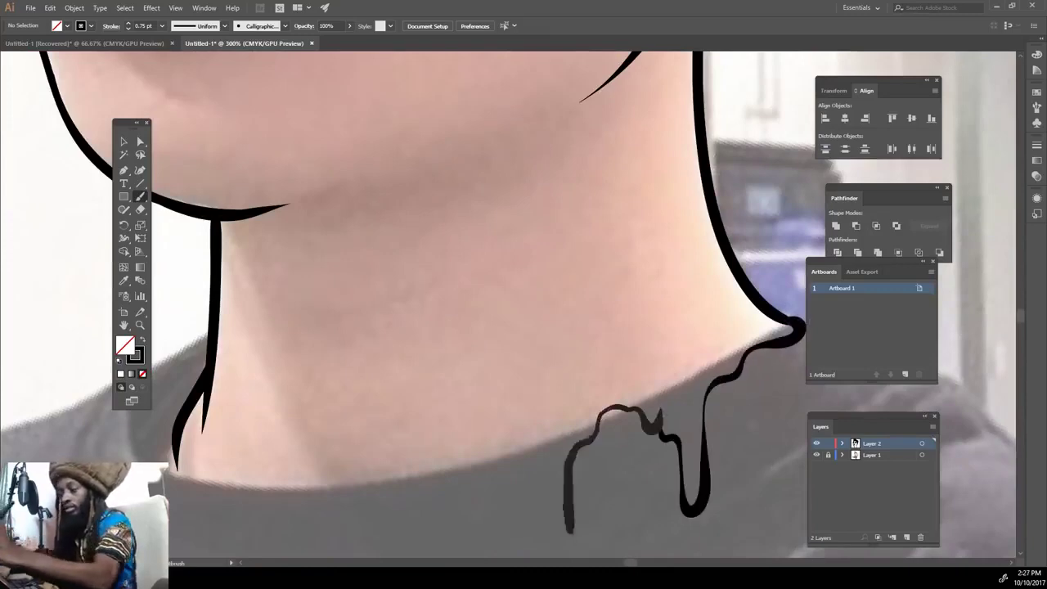
drag(717, 378, 571, 533)
scroll(570, 534, down, 3)
mouse_move(570, 400)
mouse_down()
mouse_move(547, 385)
mouse_move(483, 432)
mouse_move(276, 342)
mouse_move(260, 531)
mouse_move(175, 303)
mouse_up()
scroll(181, 280, down, 3)
Add a teardrop drip below the neck and hide the reference photo layer.
drag(597, 477, 607, 368)
scroll(619, 461, down, 3)
scroll(573, 425, up, 2)
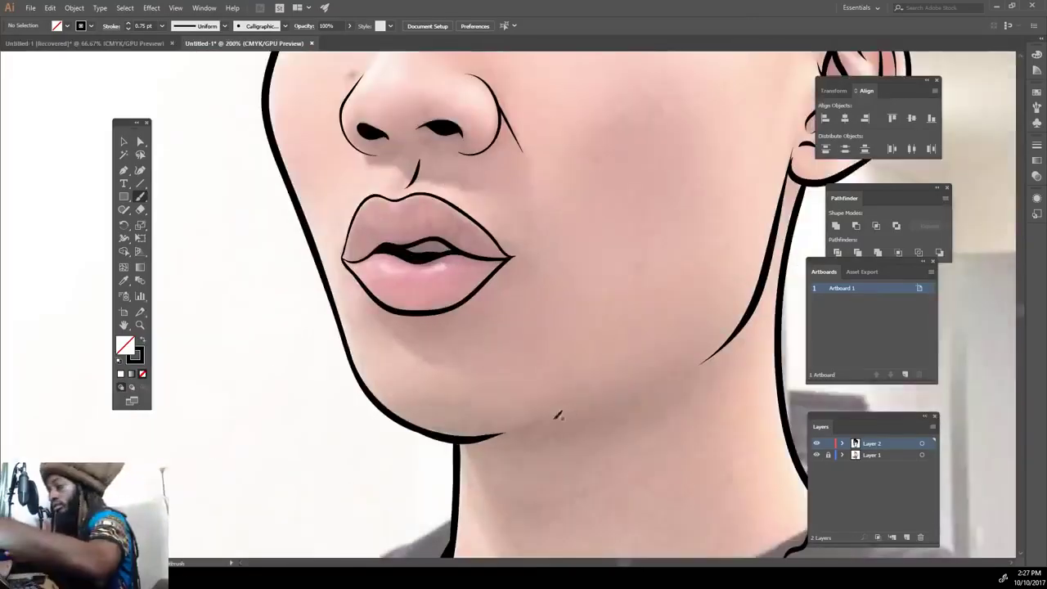
key(ctrl+0)
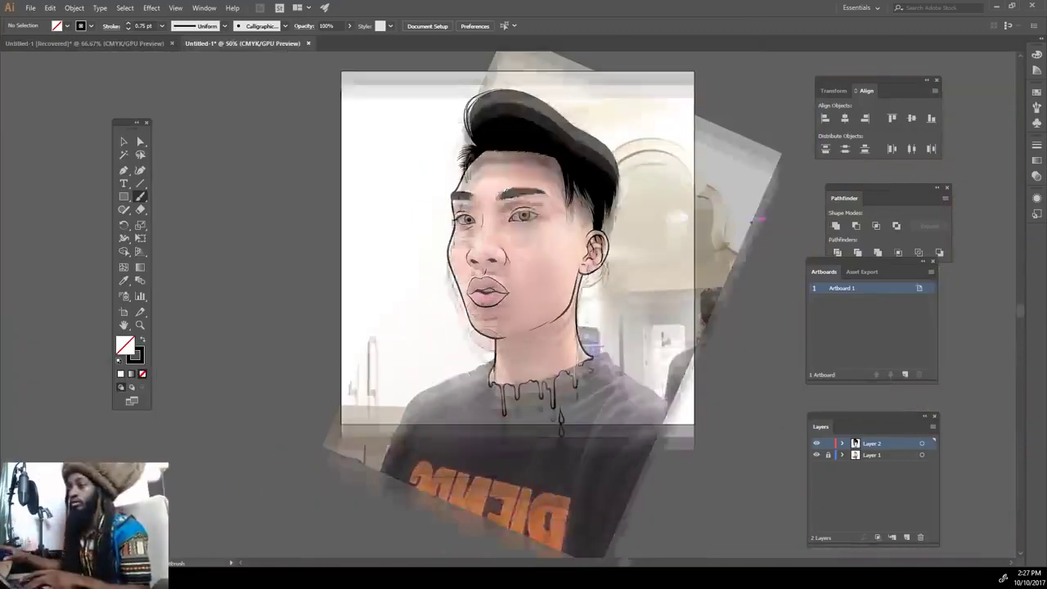
click(816, 455)
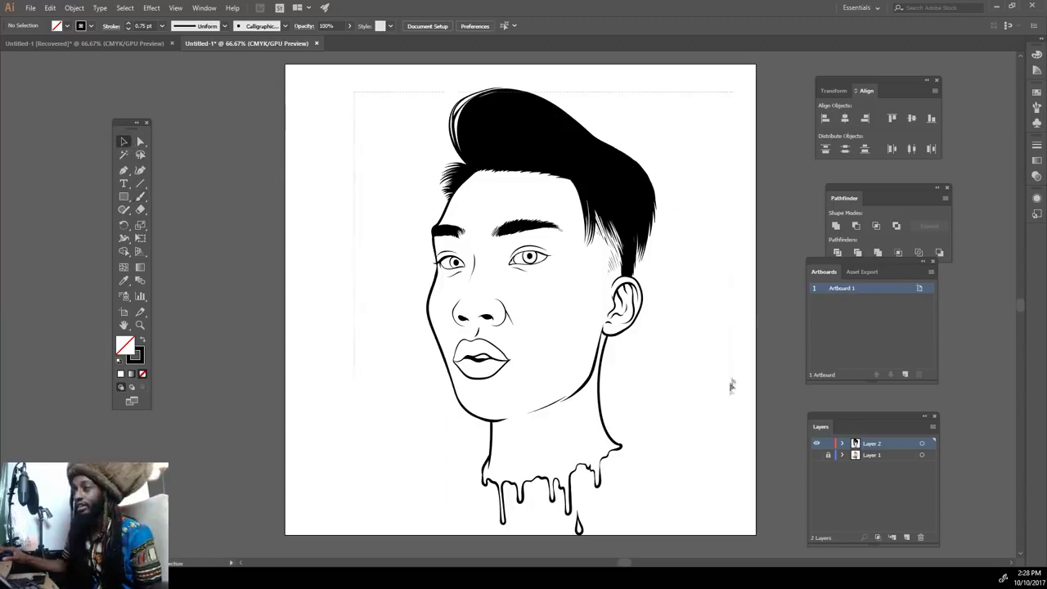
Expand the line art's appearance into filled shapes and merge them with Pathfinder.
drag(736, 555, 355, 121)
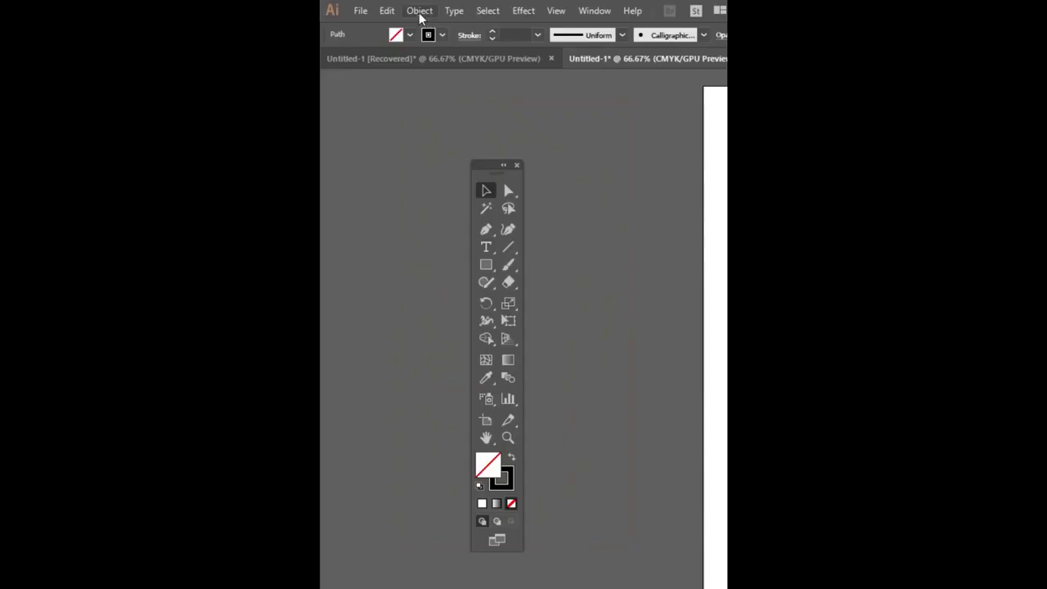
click(75, 10)
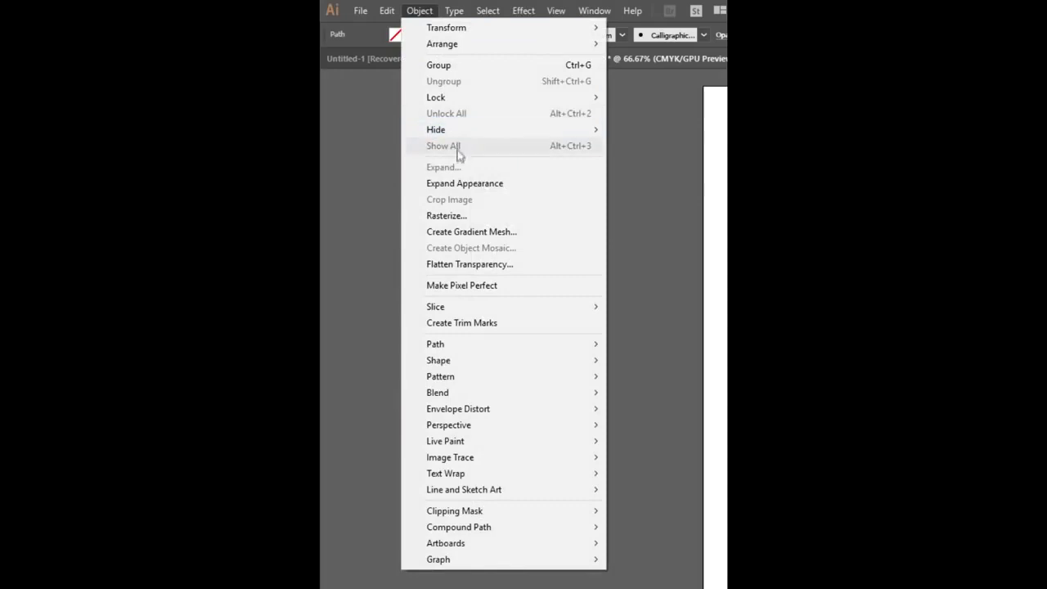
click(459, 184)
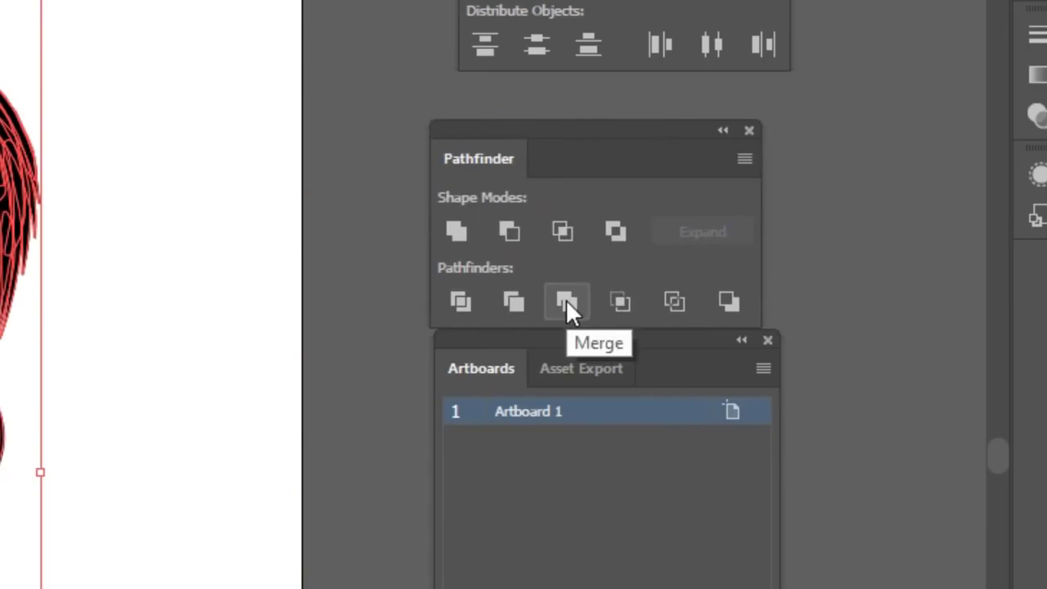
click(567, 300)
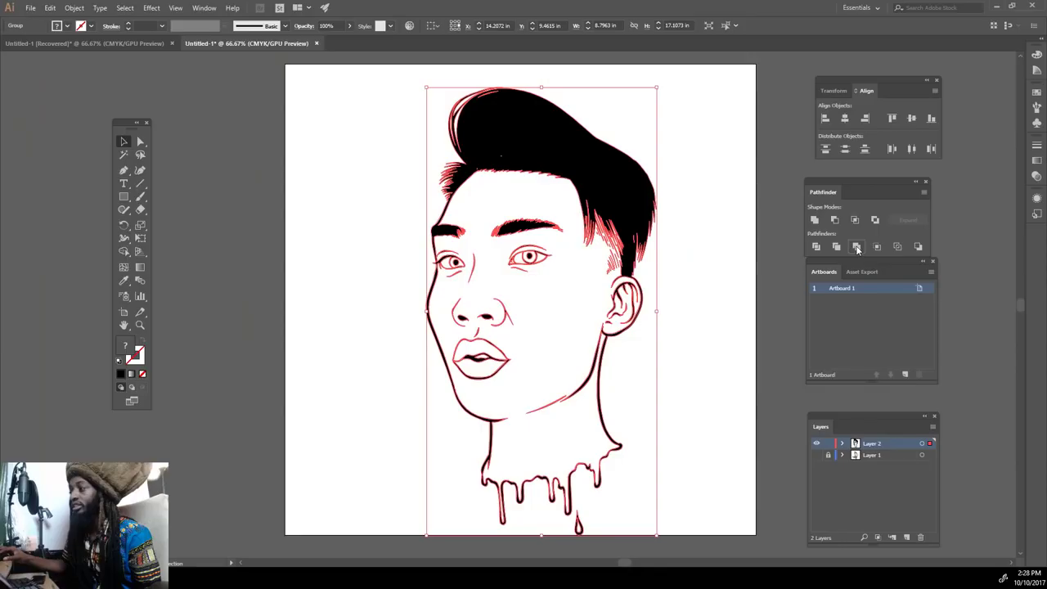
click(746, 204)
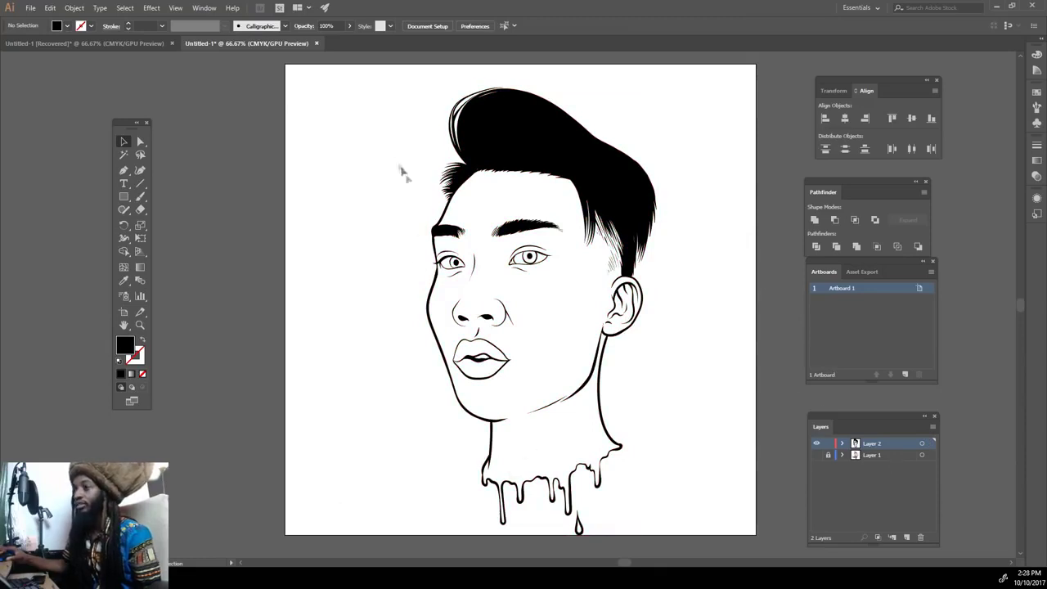
Nudge the portrait up-left, duplicate Layer 2, and lock the Layer 2 copy.
mouse_move(384, 77)
mouse_down()
mouse_move(759, 532)
mouse_move(757, 556)
mouse_up()
drag(610, 201, 604, 184)
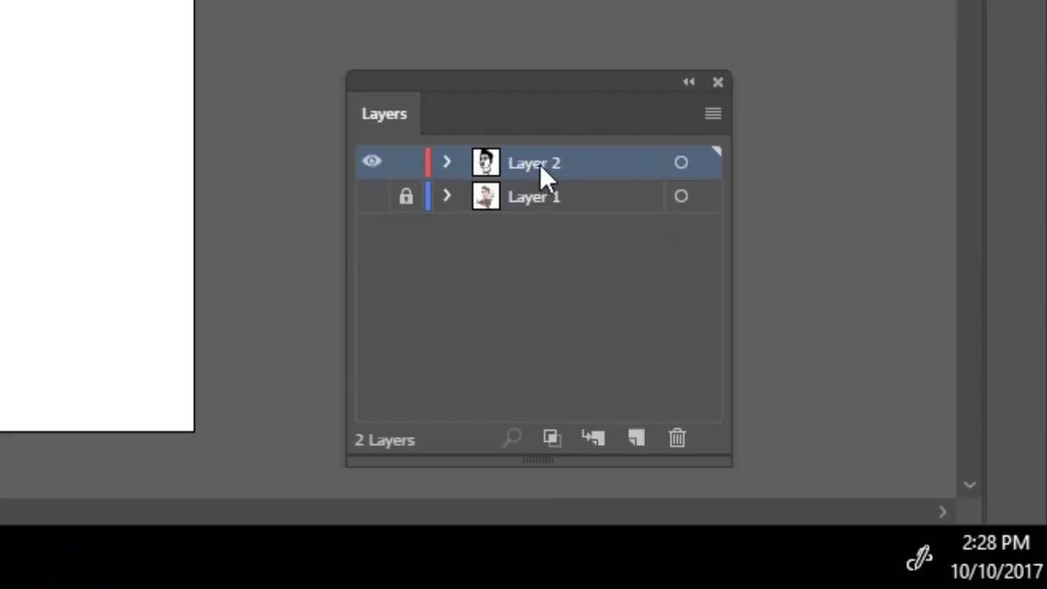
drag(875, 446, 907, 537)
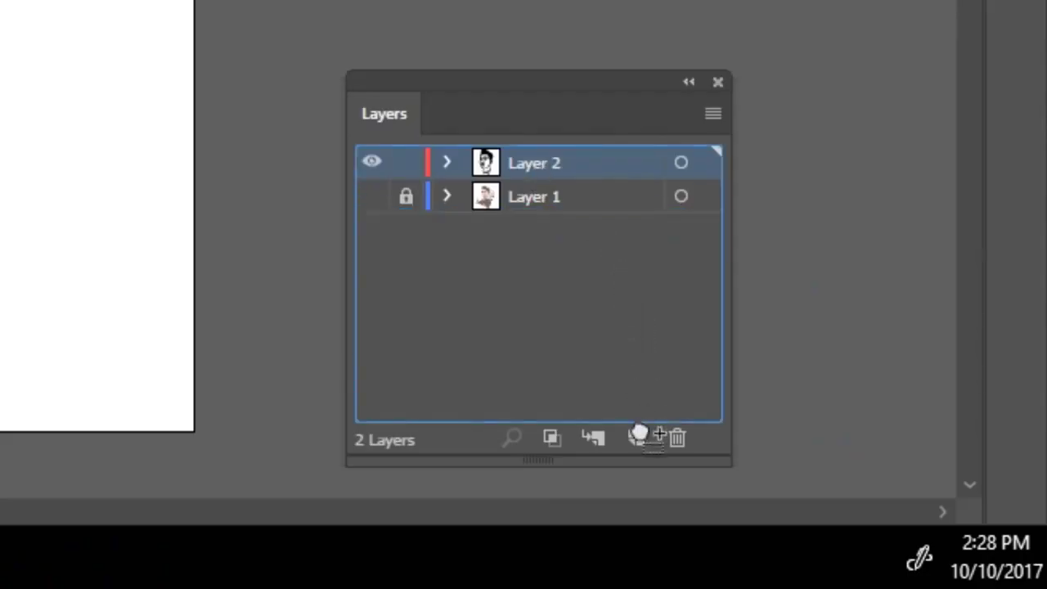
drag(638, 442, 642, 443)
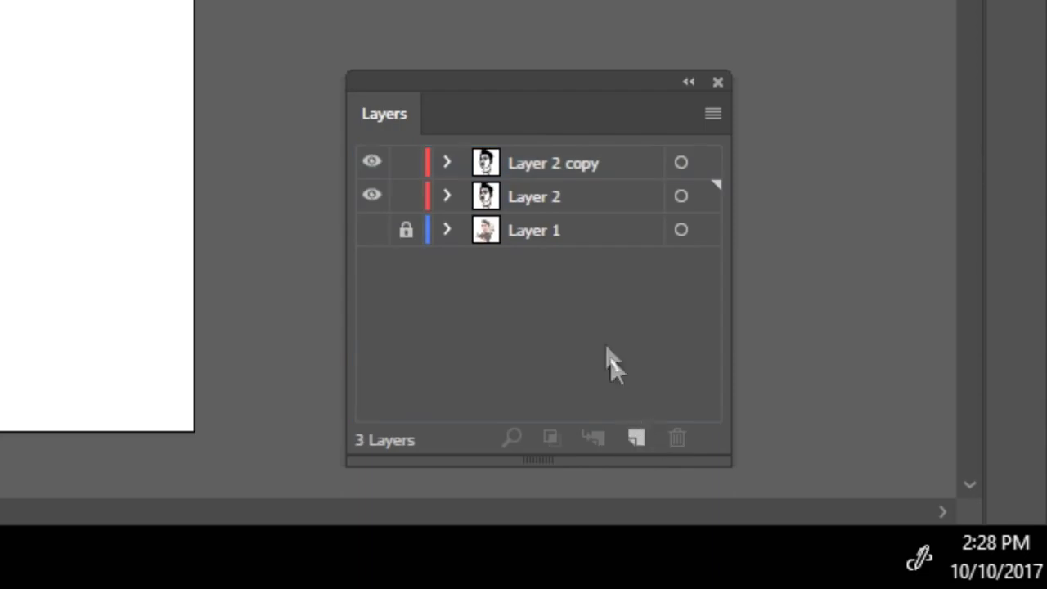
click(407, 163)
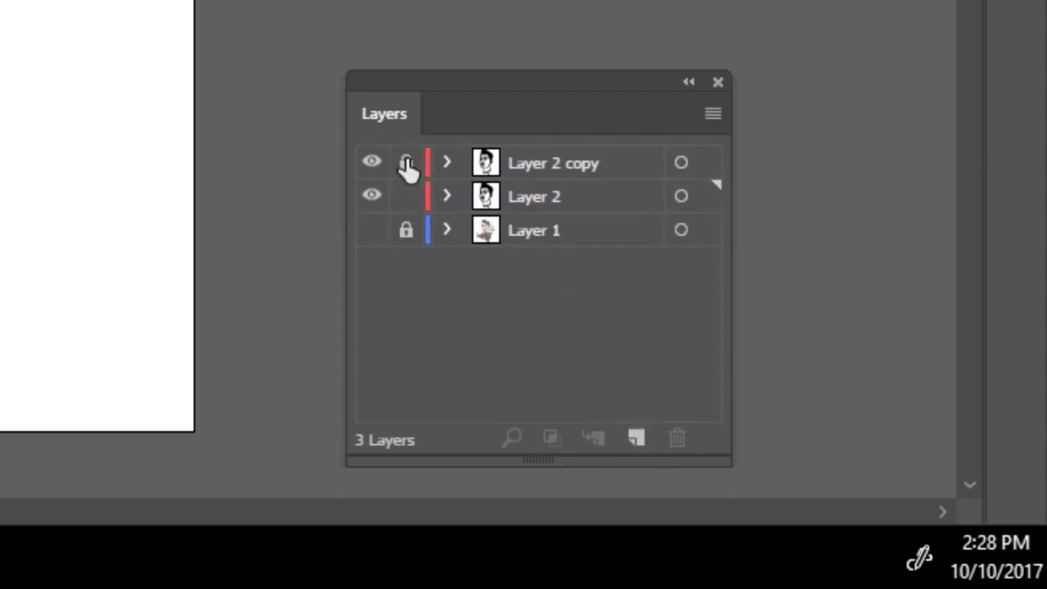
Make Layer 2 active and set the fill colour to light peach #FFD6BB.
click(527, 200)
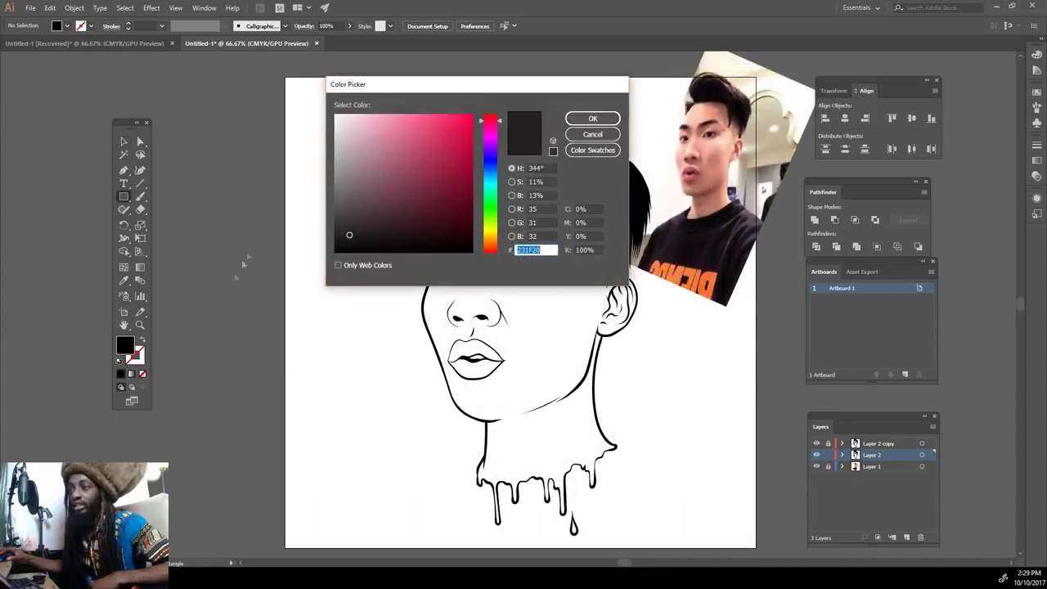
drag(367, 300, 398, 341)
click(314, 390)
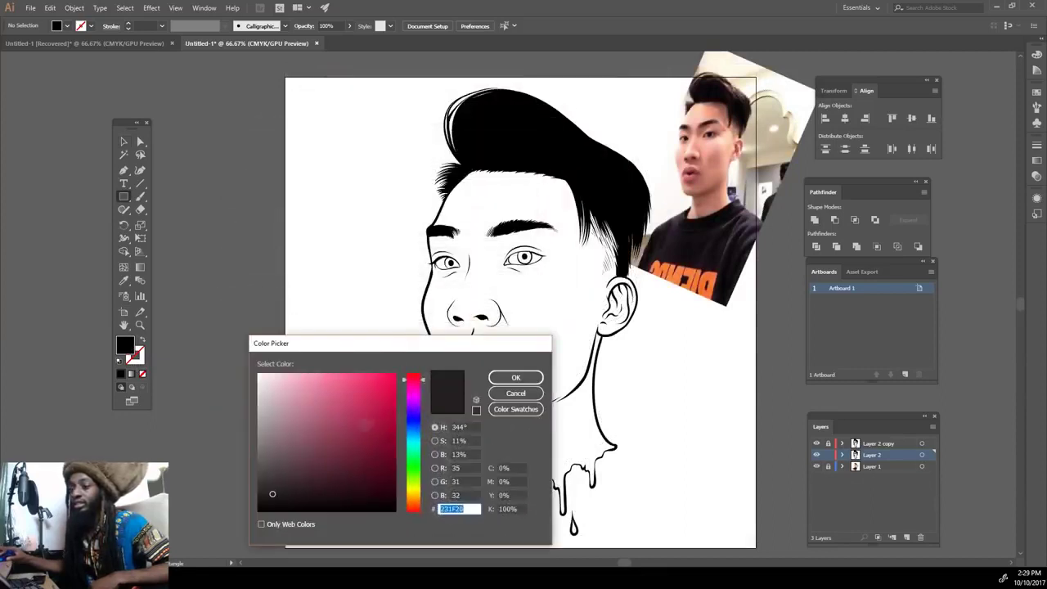
drag(413, 379, 411, 505)
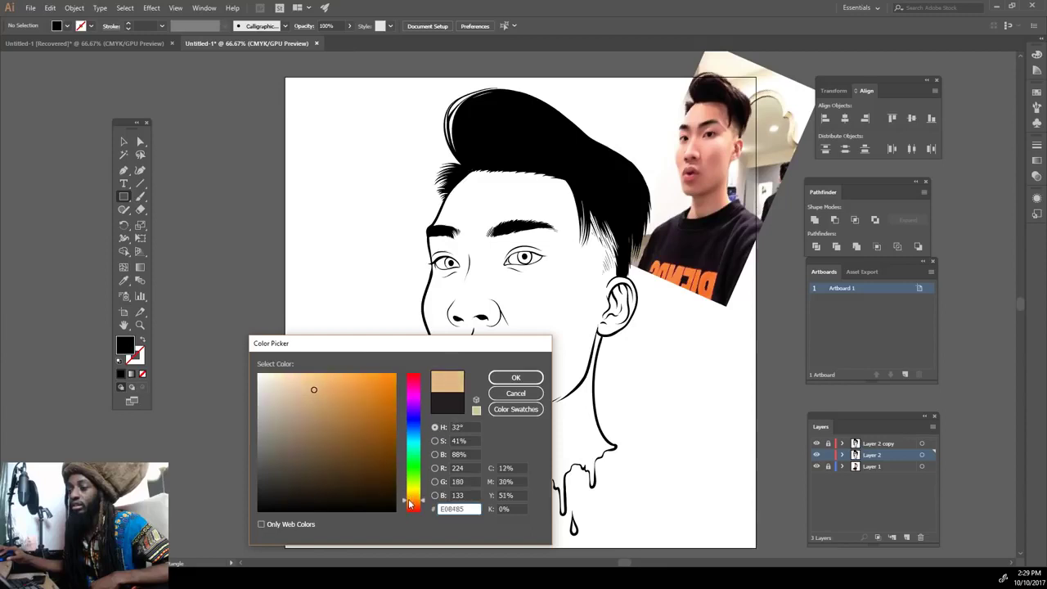
drag(312, 379, 313, 375)
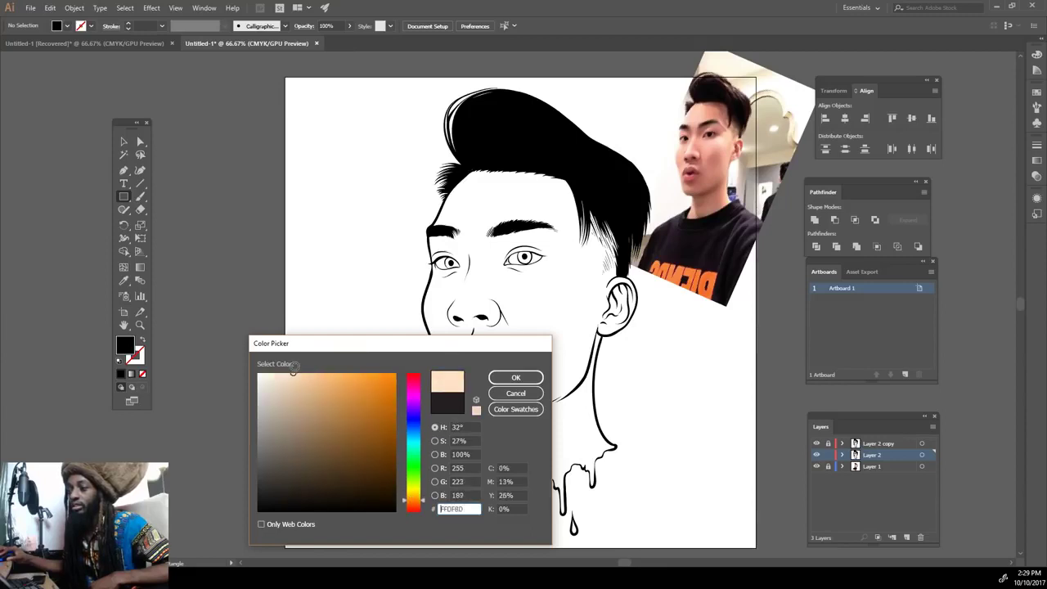
drag(415, 504, 414, 506)
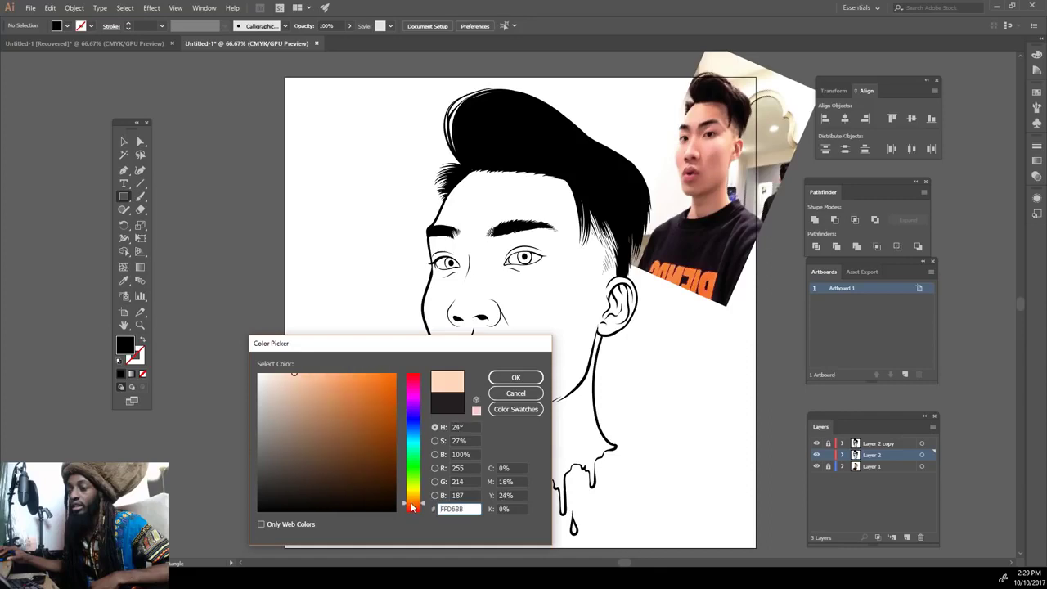
click(526, 378)
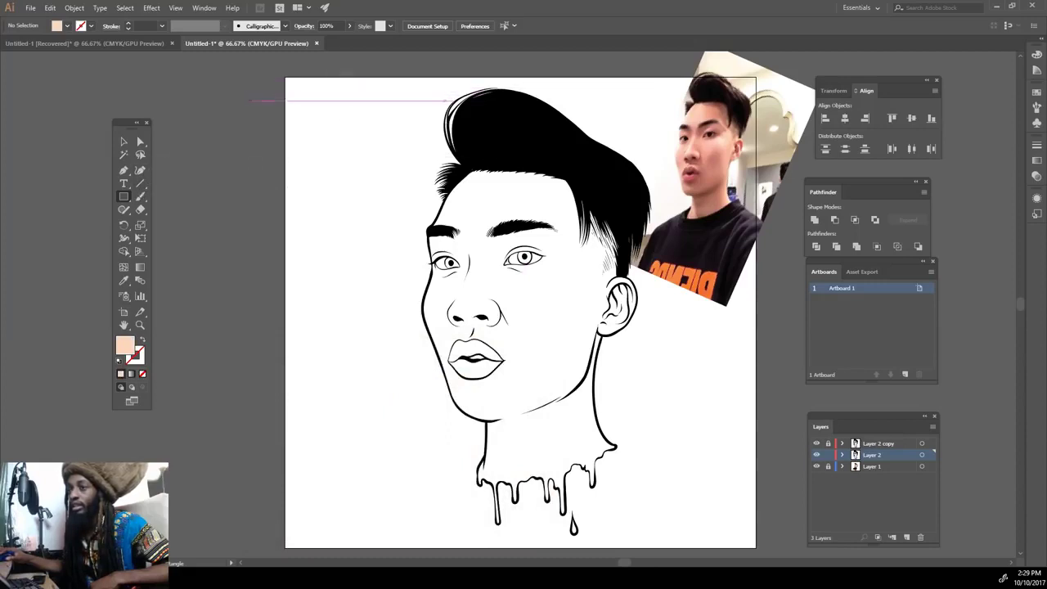
Draw a 14.52 × 18.56 in peach rectangle over the artboard and send it to the back.
drag(342, 66, 667, 342)
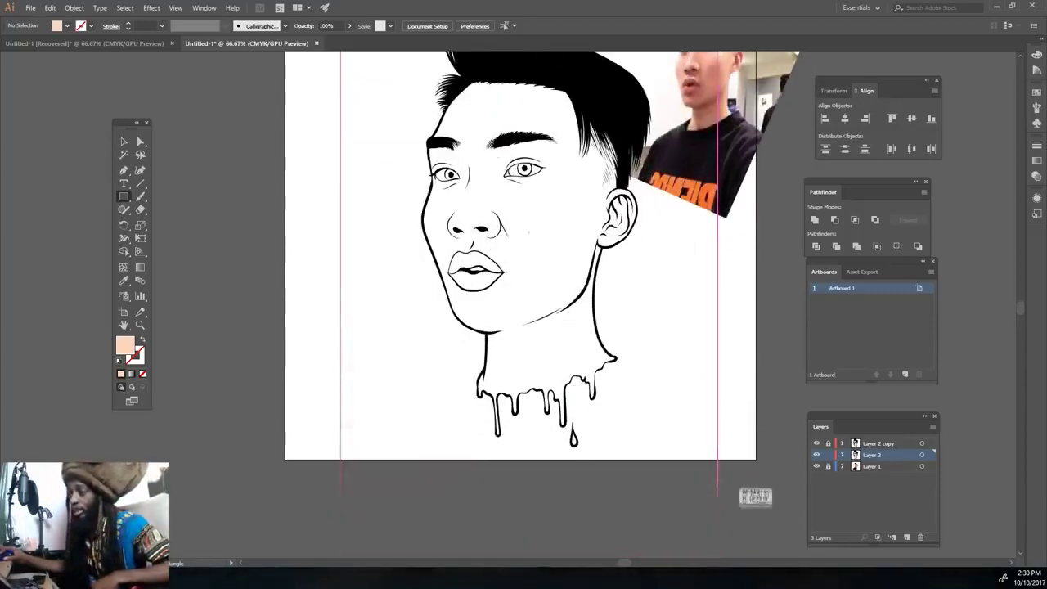
drag(668, 343, 722, 463)
right_click(380, 117)
mouse_move(436, 288)
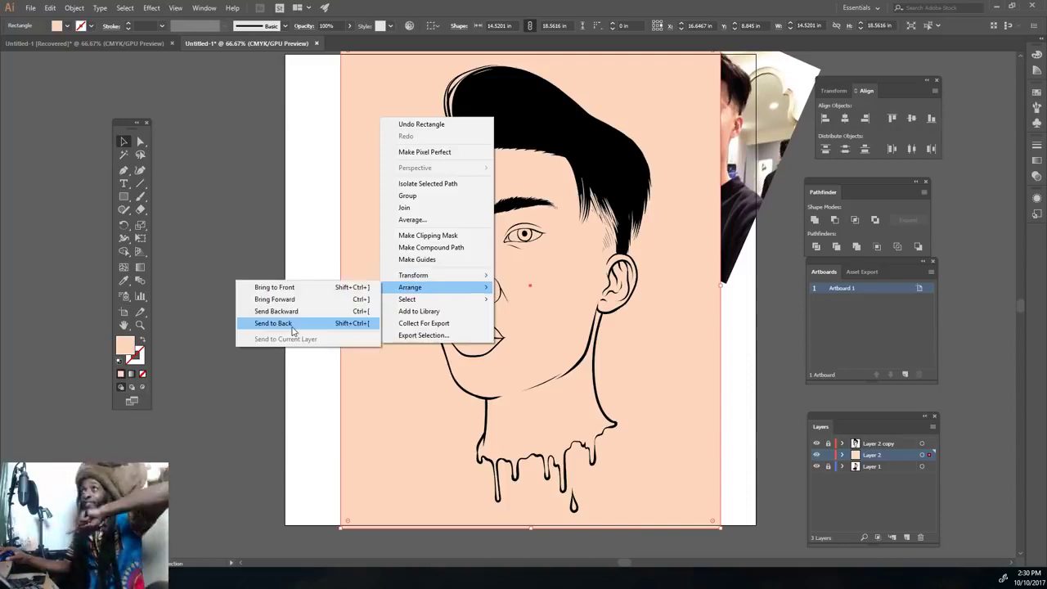
click(293, 325)
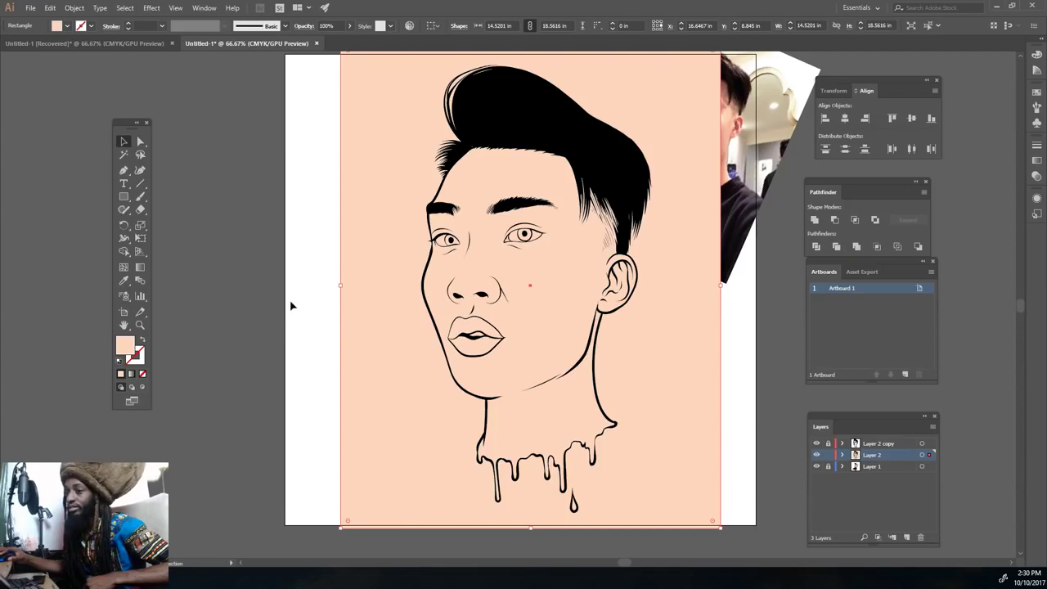
click(290, 305)
scroll(231, 244, up, 3)
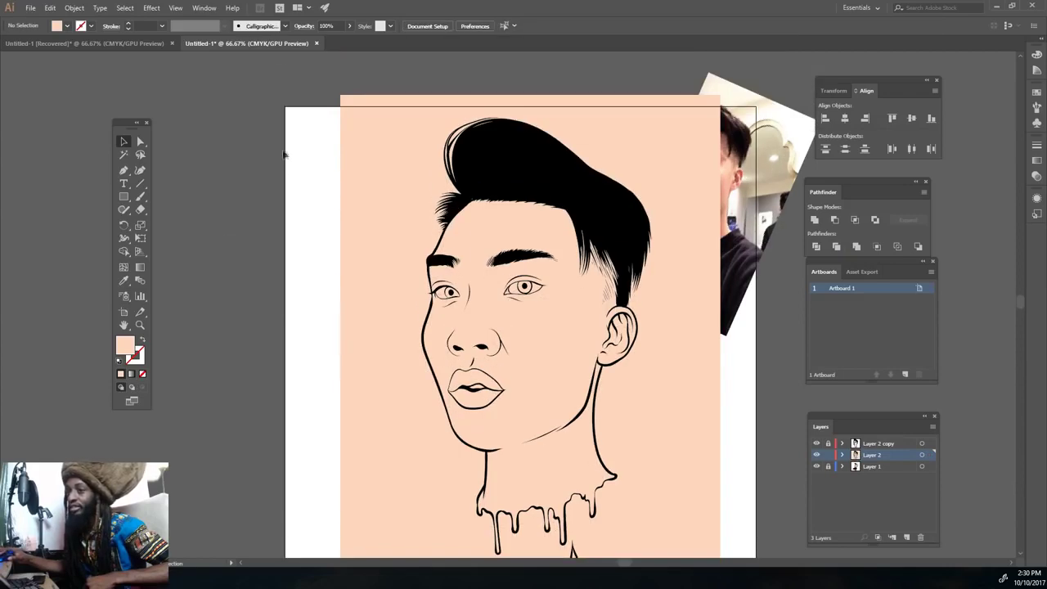
scroll(737, 544, down, 3)
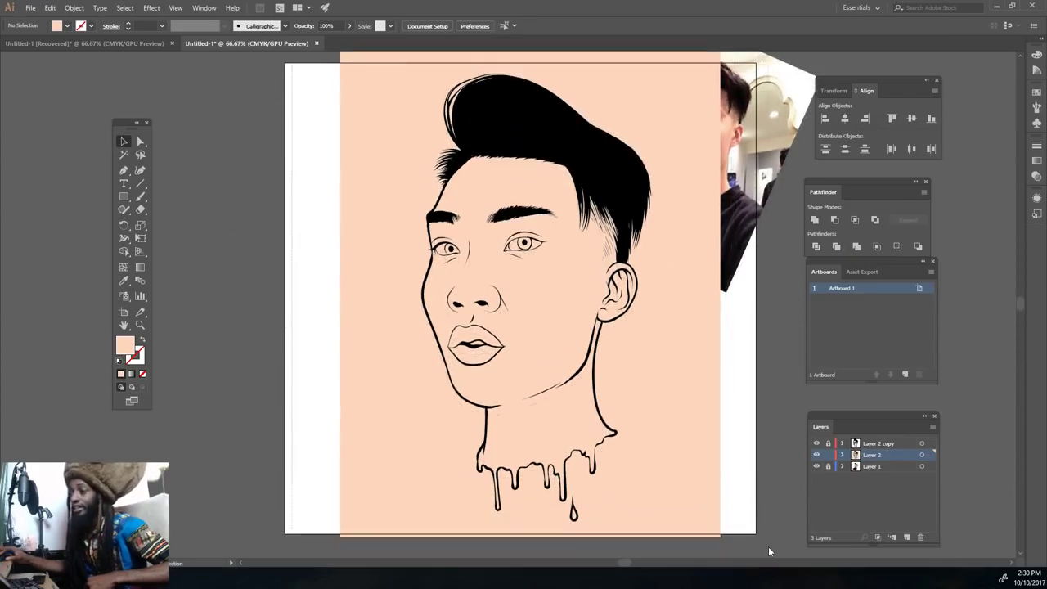
Select all artwork and combine it into one group with Pathfinder Merge.
key(ctrl+a)
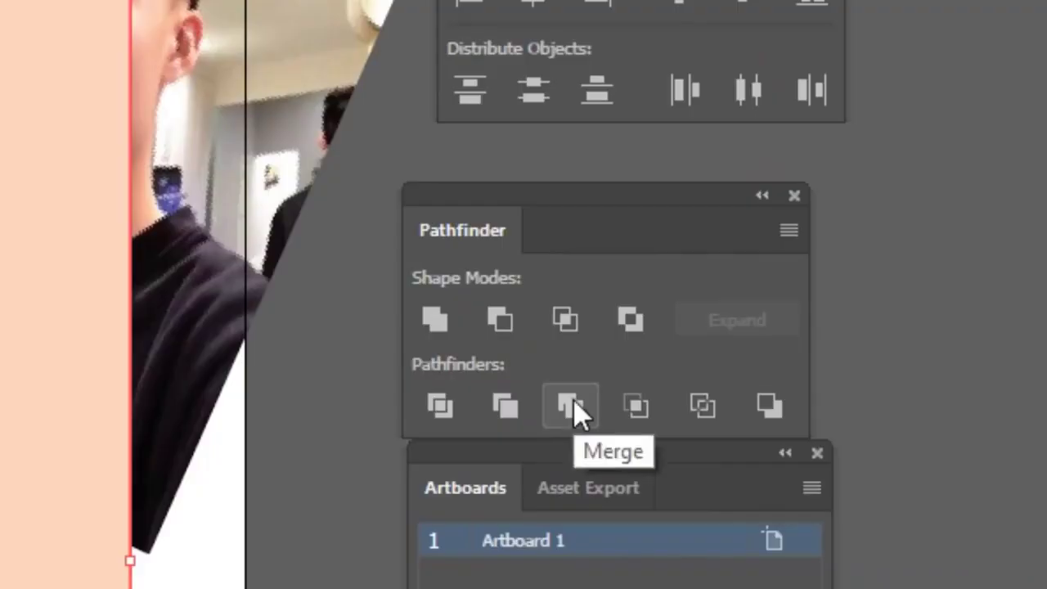
click(573, 402)
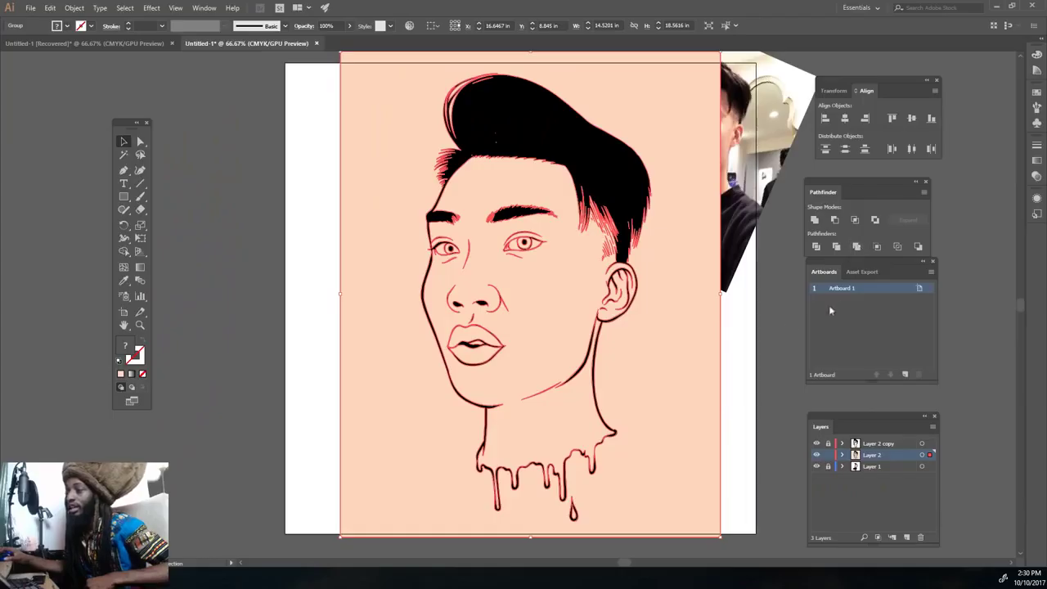
right_click(654, 363)
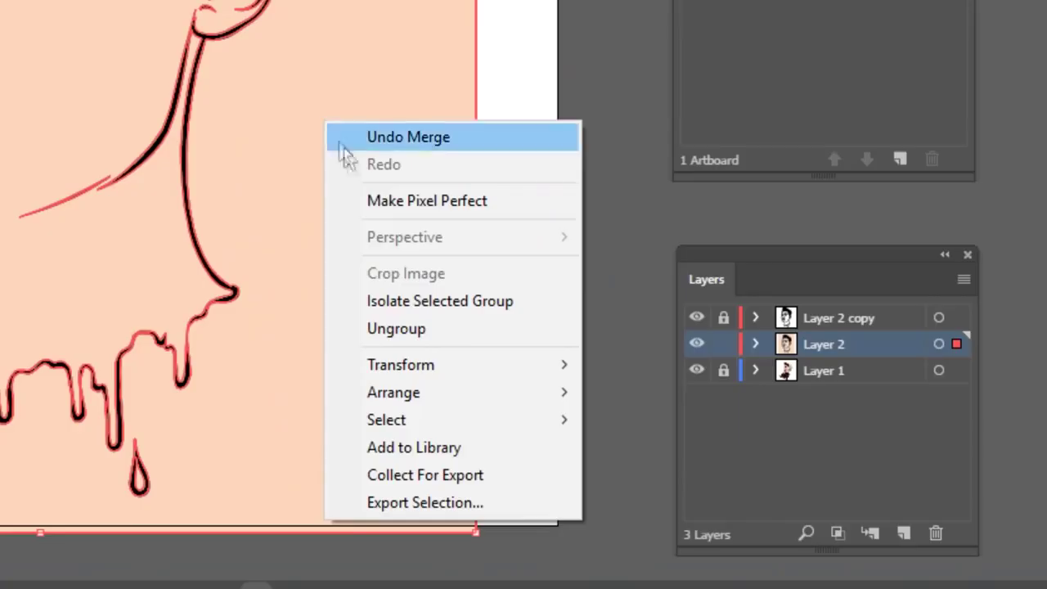
Isolate the merged group and delete the full-artboard peach background shape.
click(427, 300)
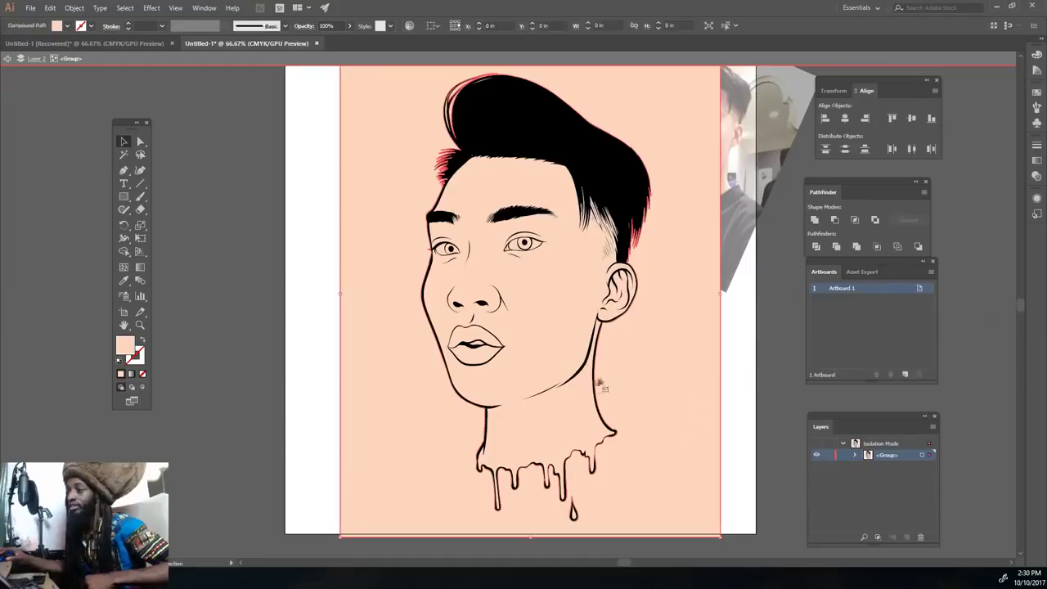
click(569, 415)
click(642, 406)
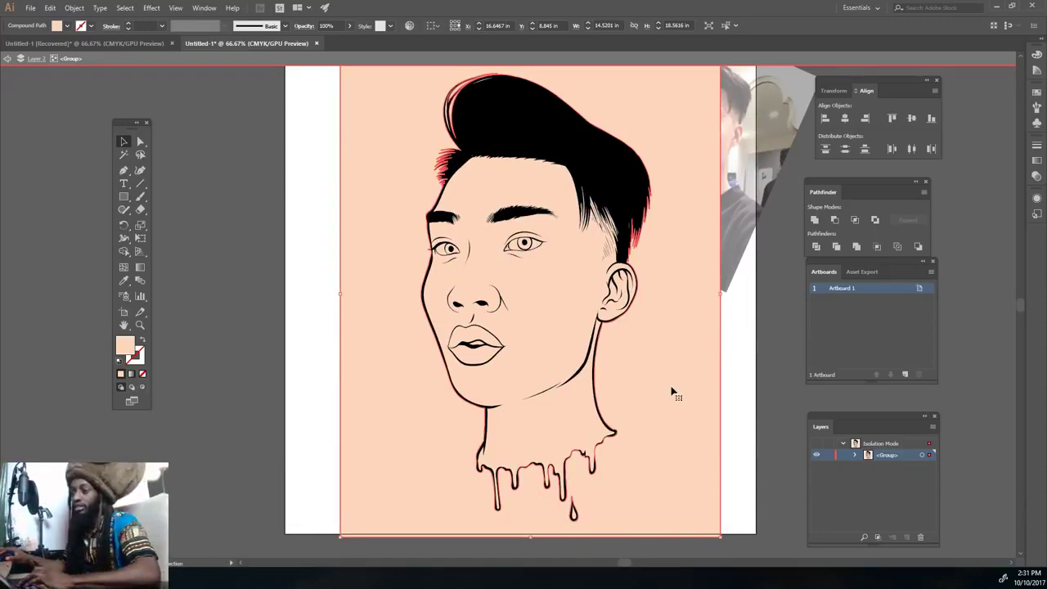
key(Delete)
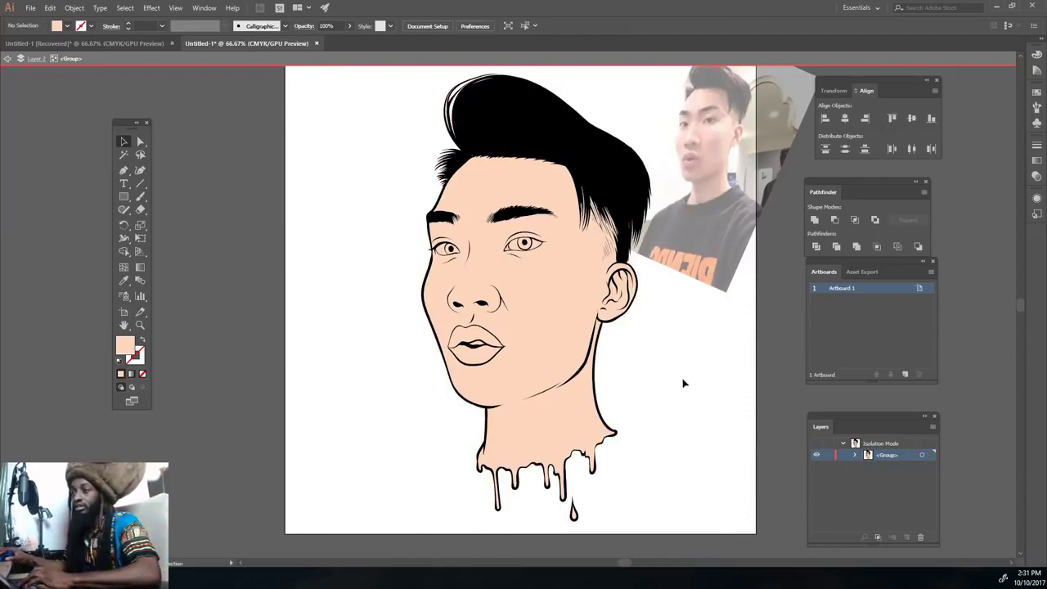
Leave isolation mode and zoom in closely on the hair.
key(Escape)
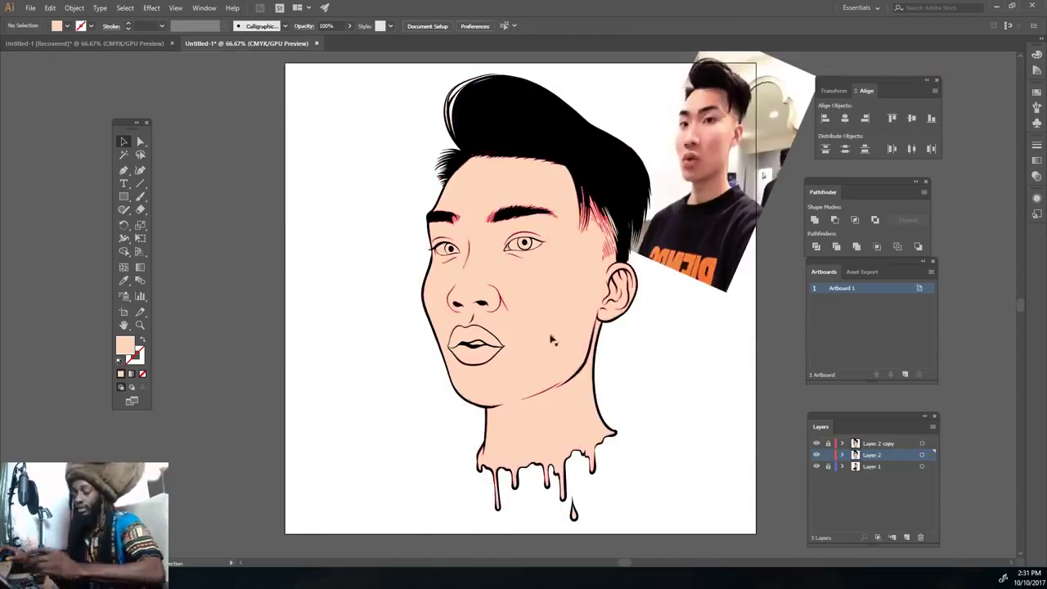
scroll(535, 364, up, 2)
scroll(531, 366, up, 2)
scroll(531, 370, up, 2)
scroll(530, 370, up, 2)
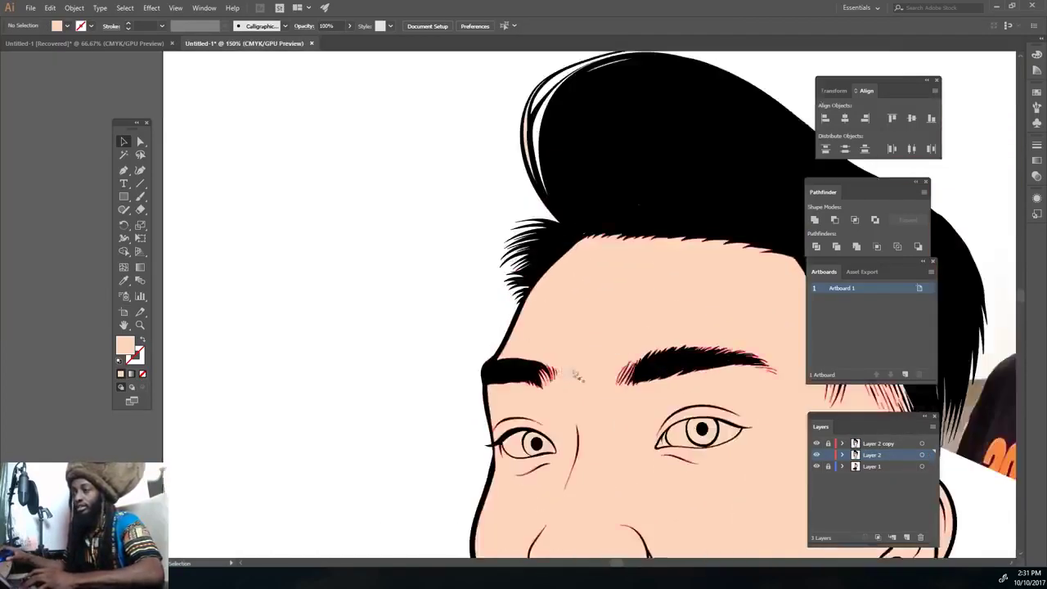
scroll(547, 154, up, 1)
scroll(505, 149, up, 3)
scroll(392, 244, up, 3)
scroll(493, 258, up, 3)
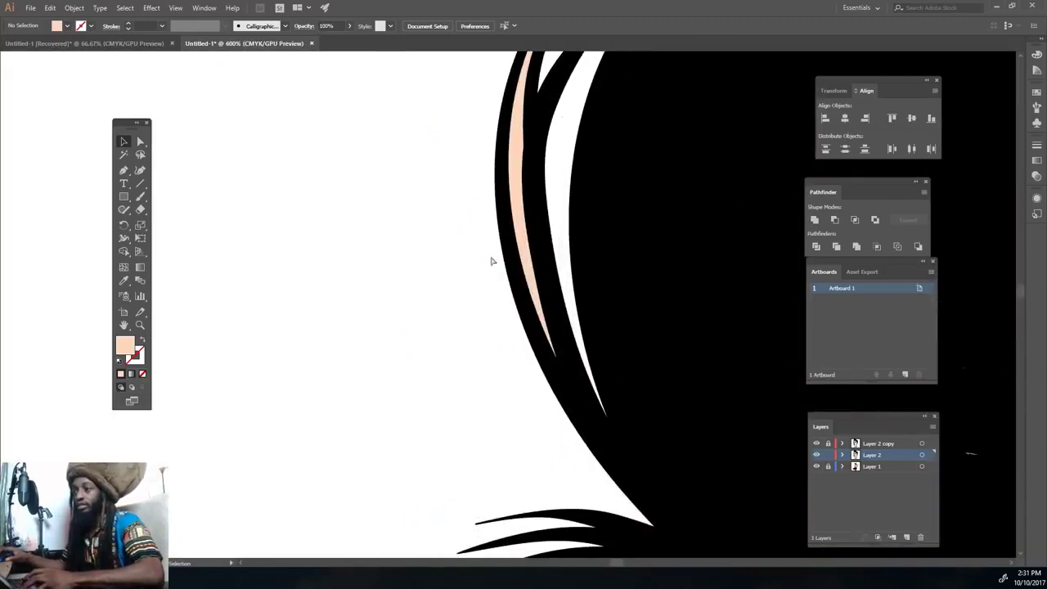
Isolate the hair group, pick a single strand, then select the right eye white.
right_click(523, 205)
scroll(483, 240, down, 2)
right_click(507, 202)
click(544, 279)
click(514, 206)
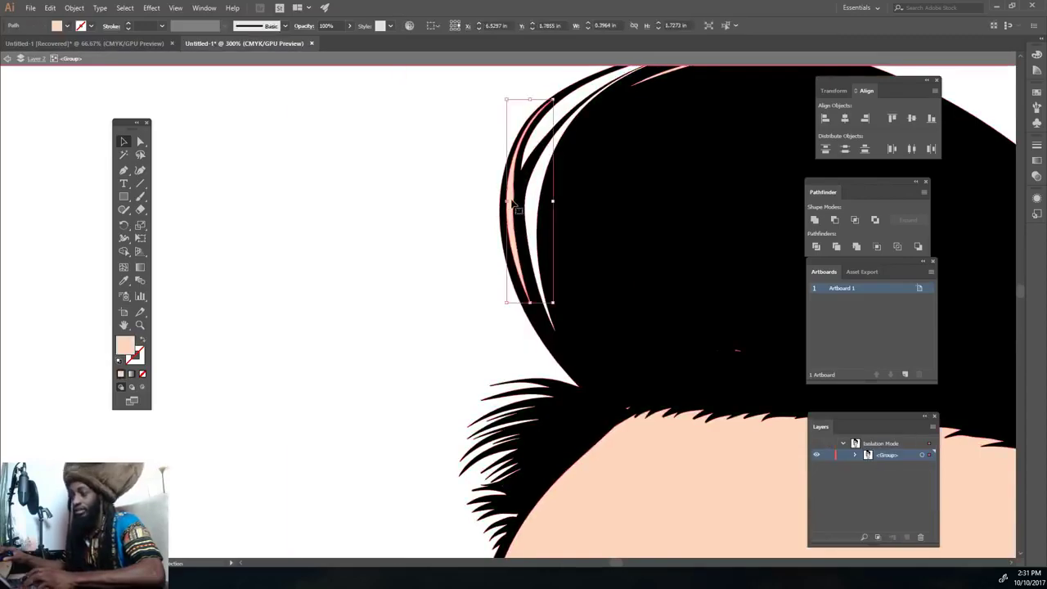
scroll(514, 206, down, 3)
scroll(736, 123, up, 4)
scroll(684, 219, down, 5)
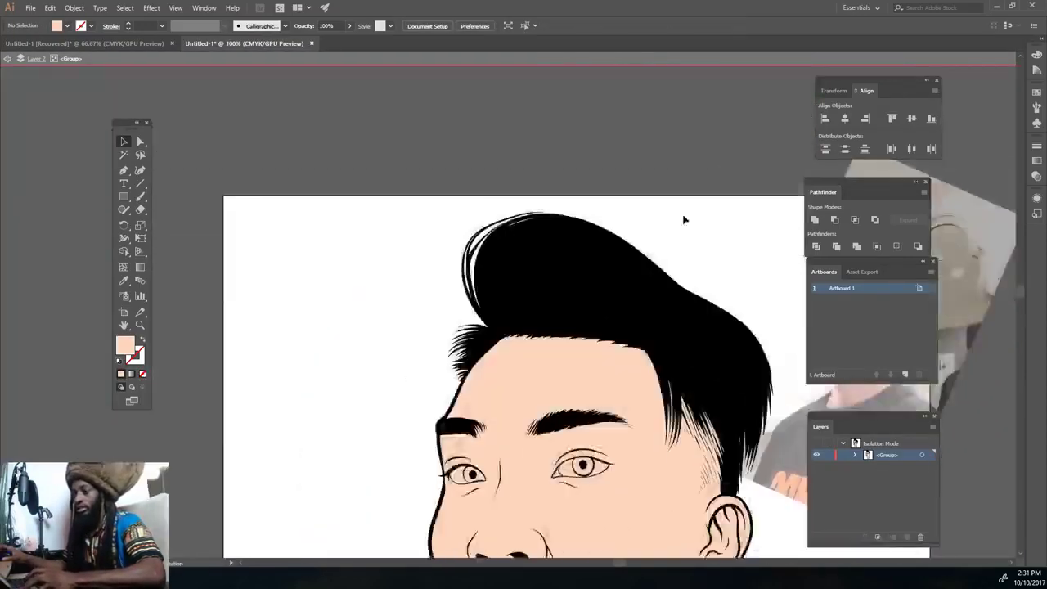
scroll(684, 220, up, 3)
scroll(673, 217, up, 3)
click(673, 170)
Fill both eye whites white and both irises dark grey.
double_click(125, 346)
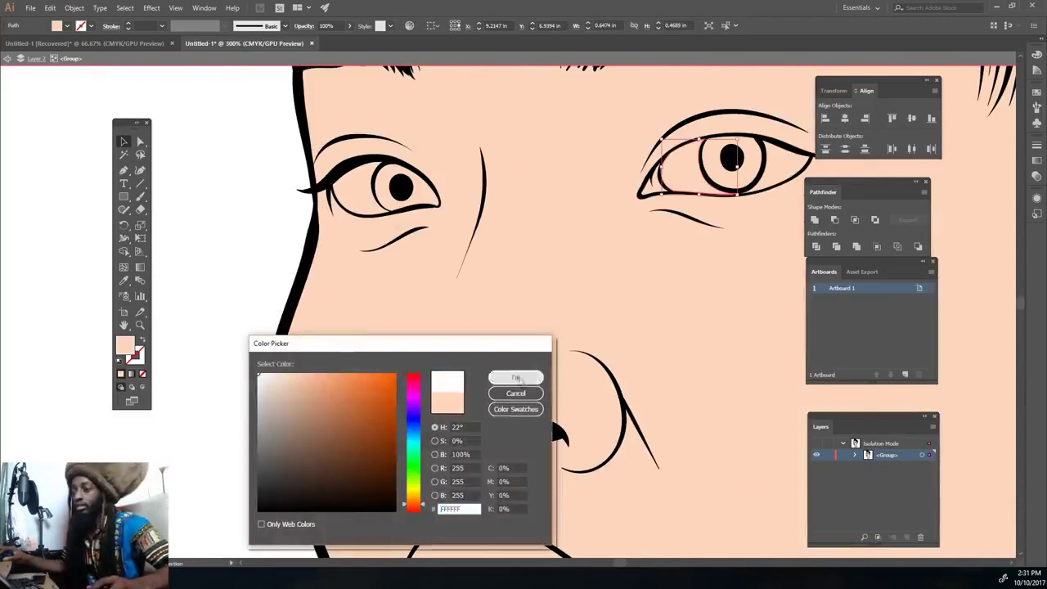
key(Return)
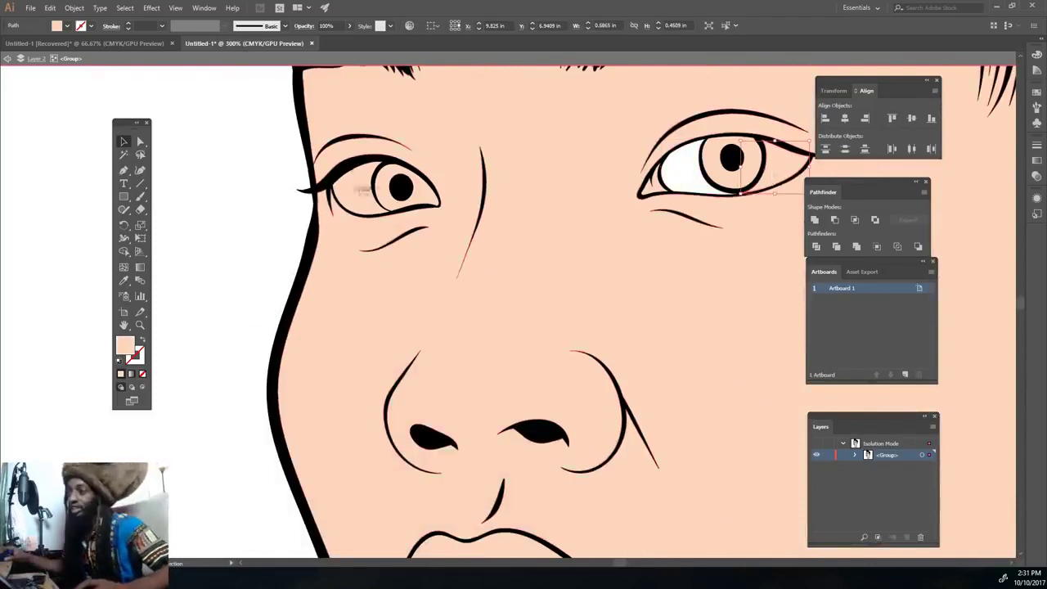
shift+click(348, 195)
double_click(124, 345)
key(Return)
click(757, 164)
shift+click(378, 184)
double_click(124, 345)
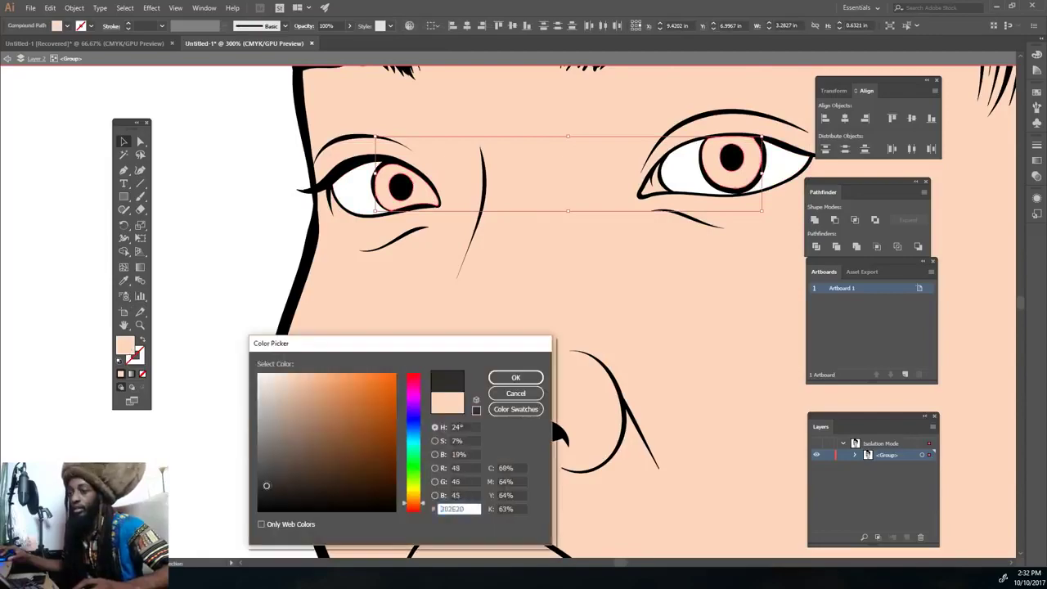
key(Return)
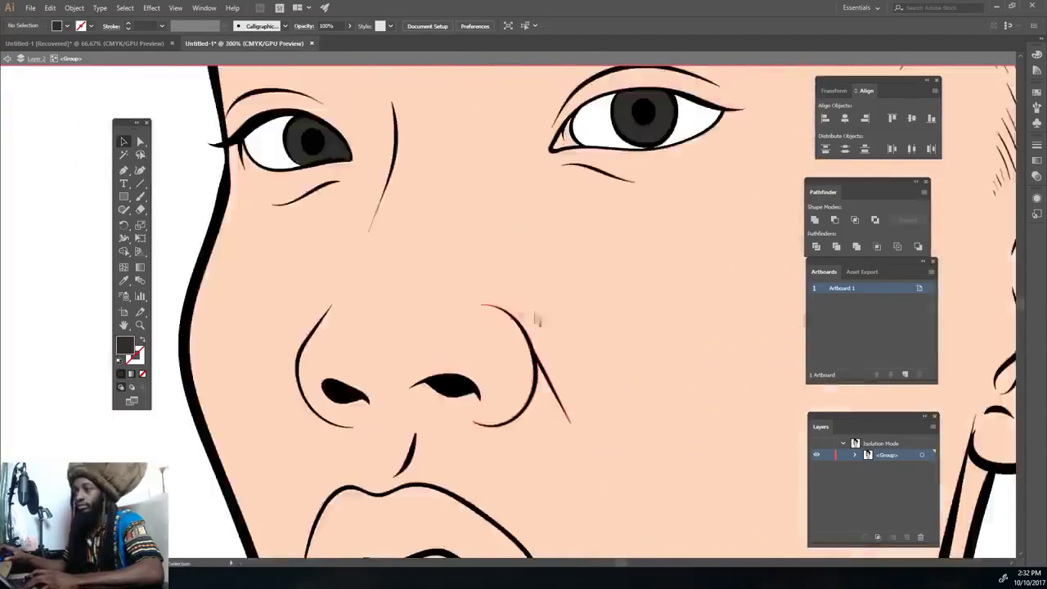
Fill the small inner eye corner shape pink.
scroll(509, 98, up, 3)
click(650, 188)
double_click(125, 345)
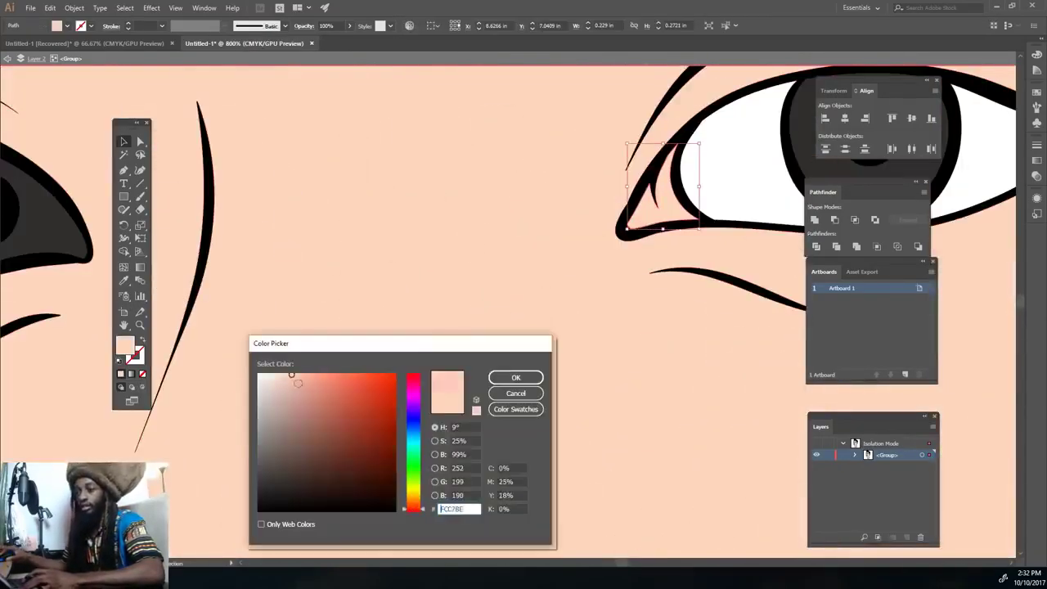
key(Return)
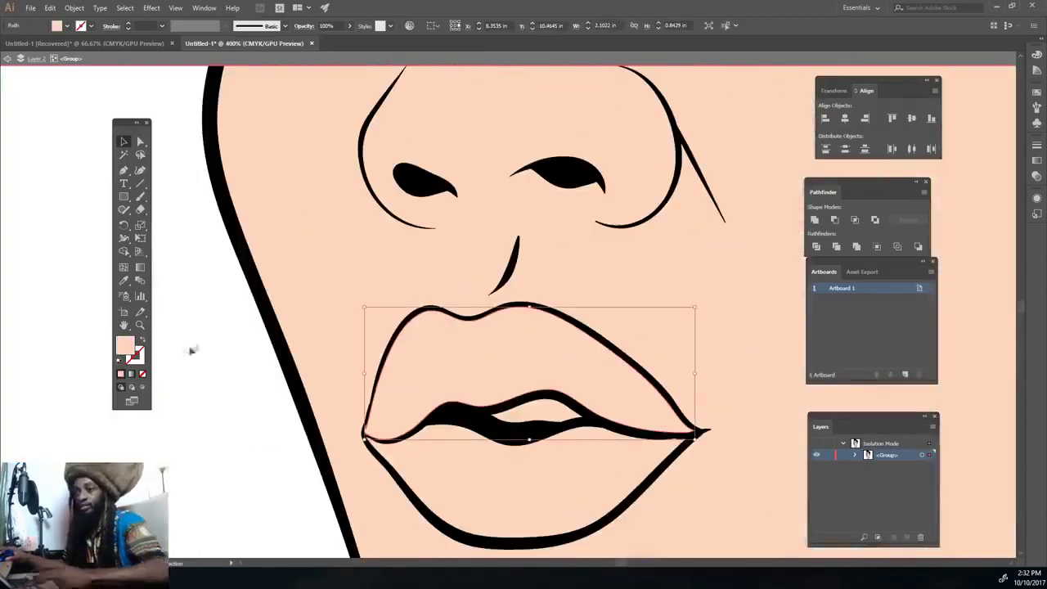
Give the lower lip a light pink fill and the upper lip a darker red #CC7269.
double_click(125, 345)
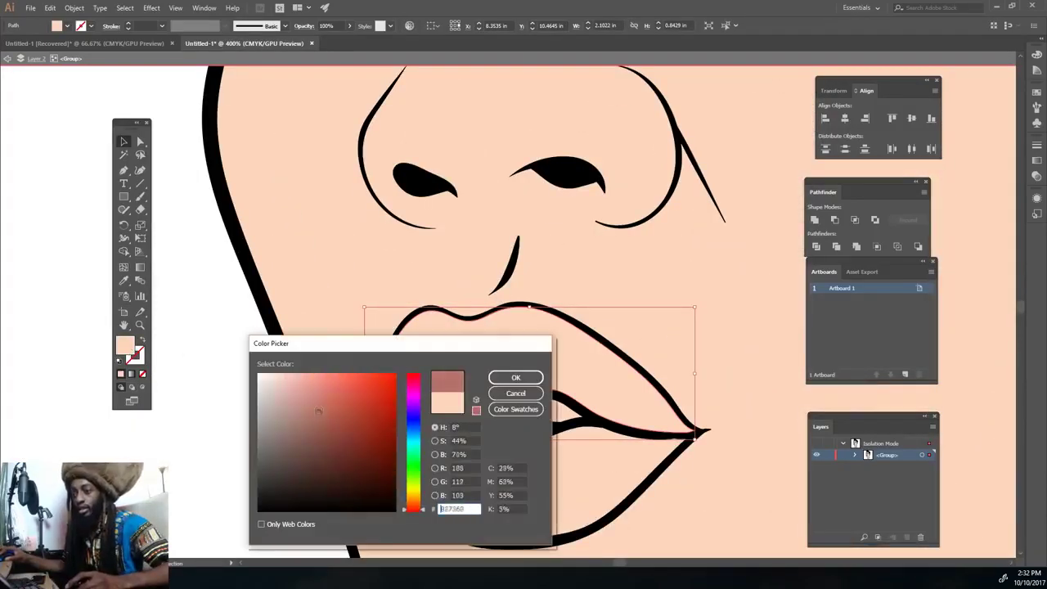
click(505, 378)
double_click(124, 345)
drag(418, 500, 418, 512)
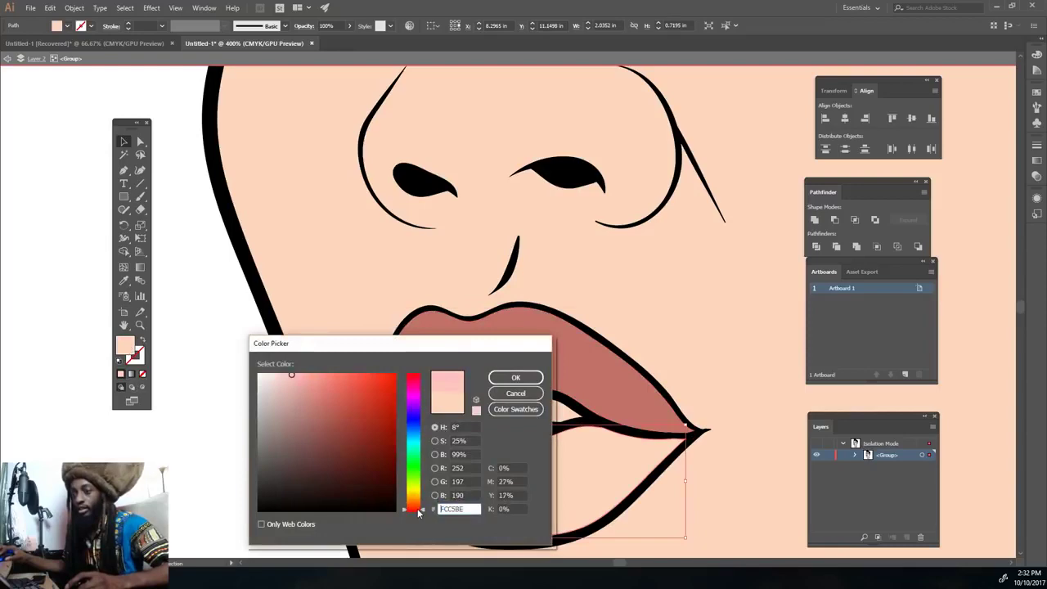
key(Return)
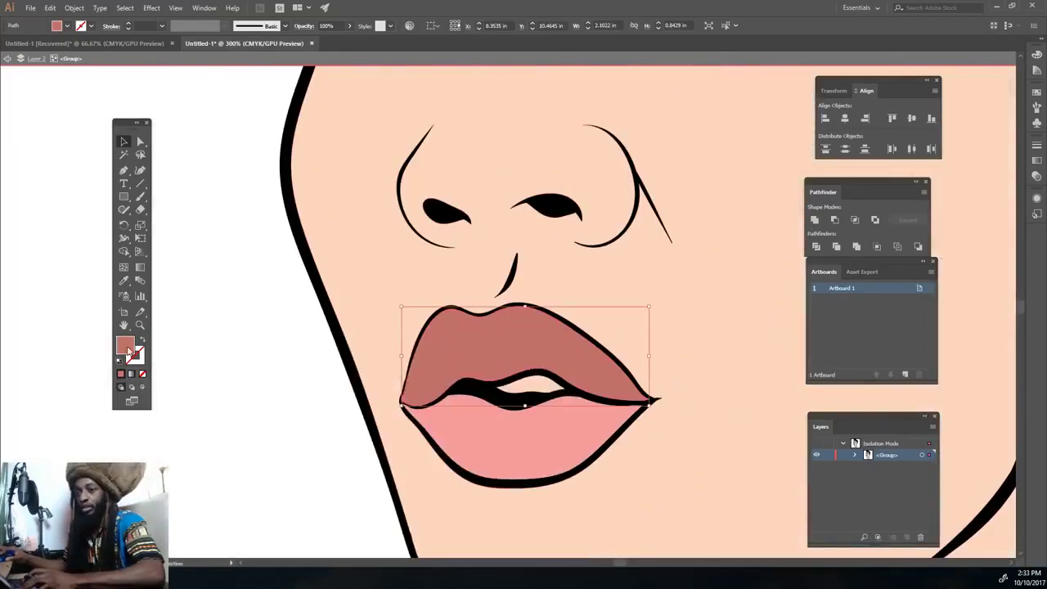
double_click(128, 350)
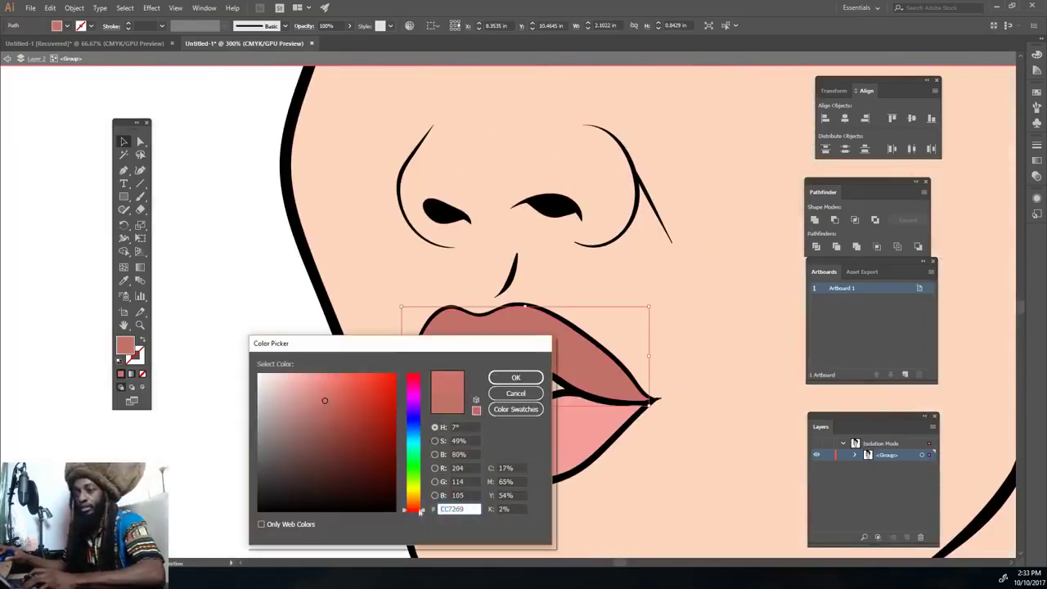
drag(419, 512, 419, 515)
click(329, 394)
key(Return)
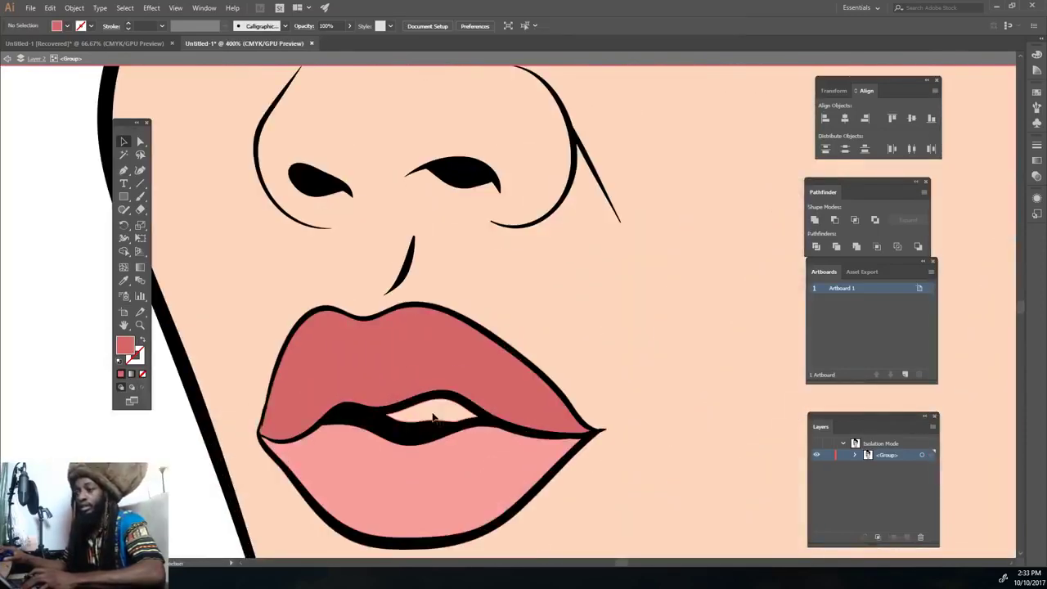
Fill the teeth white, zoom out, and exit isolation mode.
double_click(124, 345)
key(Escape)
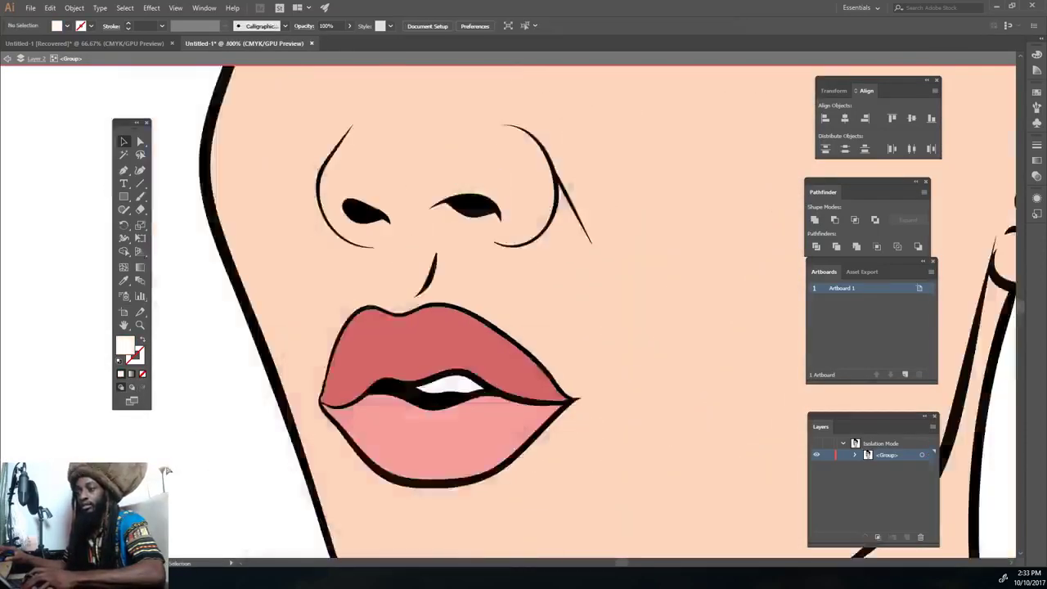
key(ctrl+minus)
key(ctrl+minus)
key(ctrl+minus)
key(Escape)
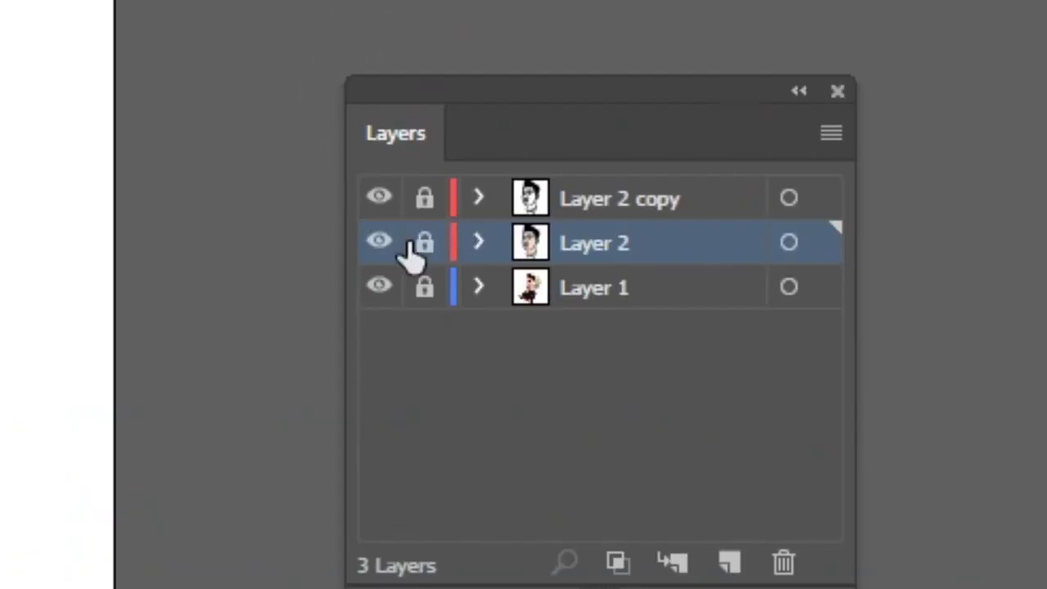
Create an empty Layer 4 between Layer 2 copy and Layer 2.
click(735, 561)
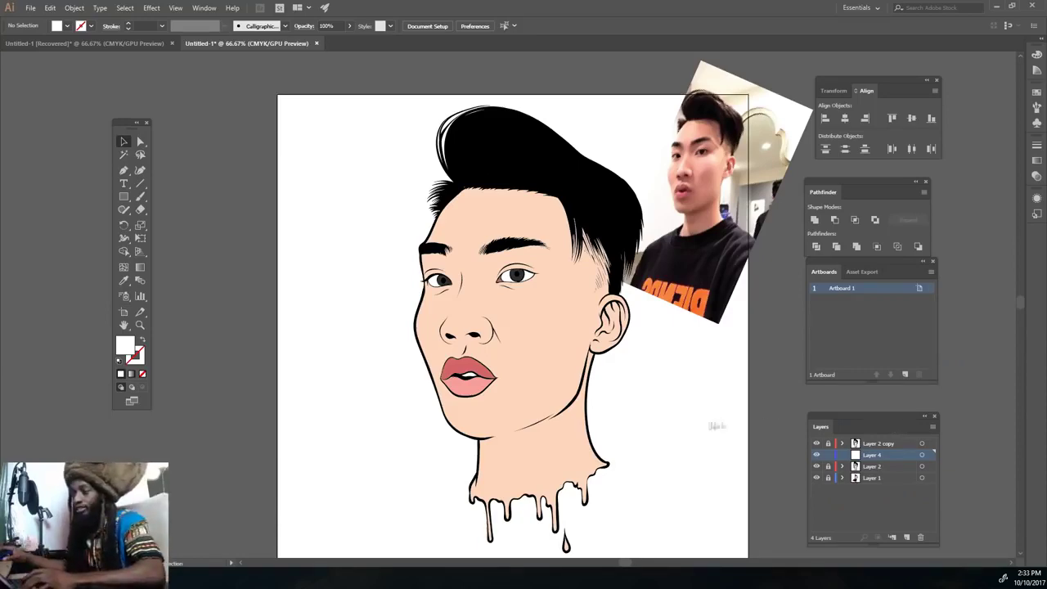
key(ctrl+plus)
key(ctrl+plus)
Zoom in on the right eye and set the fill to a muted grey-blue.
key(ctrl+plus)
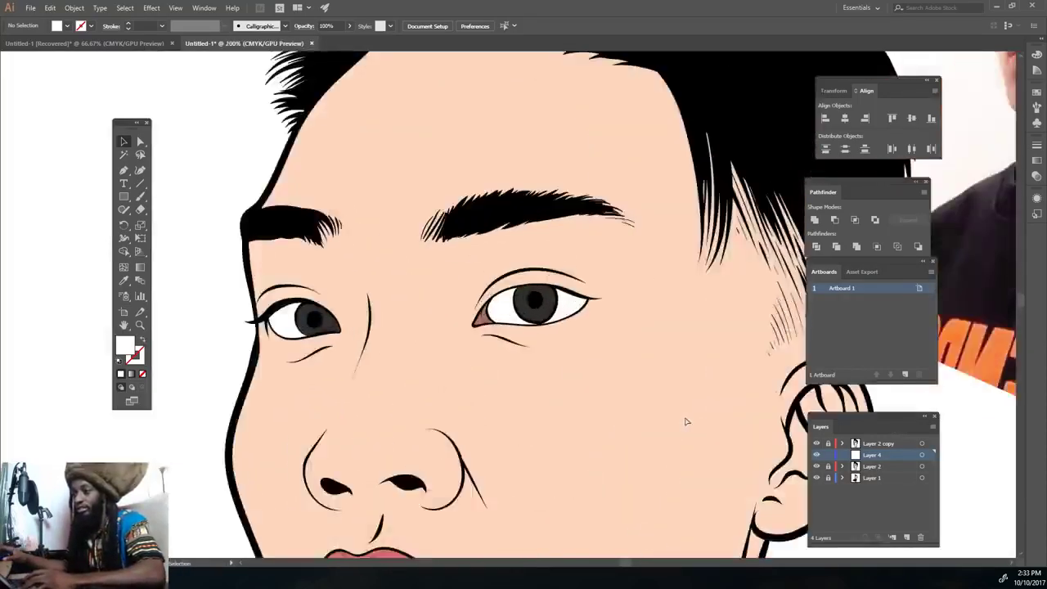
key(ctrl+plus)
key(ctrl+plus)
key(ctrl+plus)
key(ctrl+plus)
key(ctrl+plus)
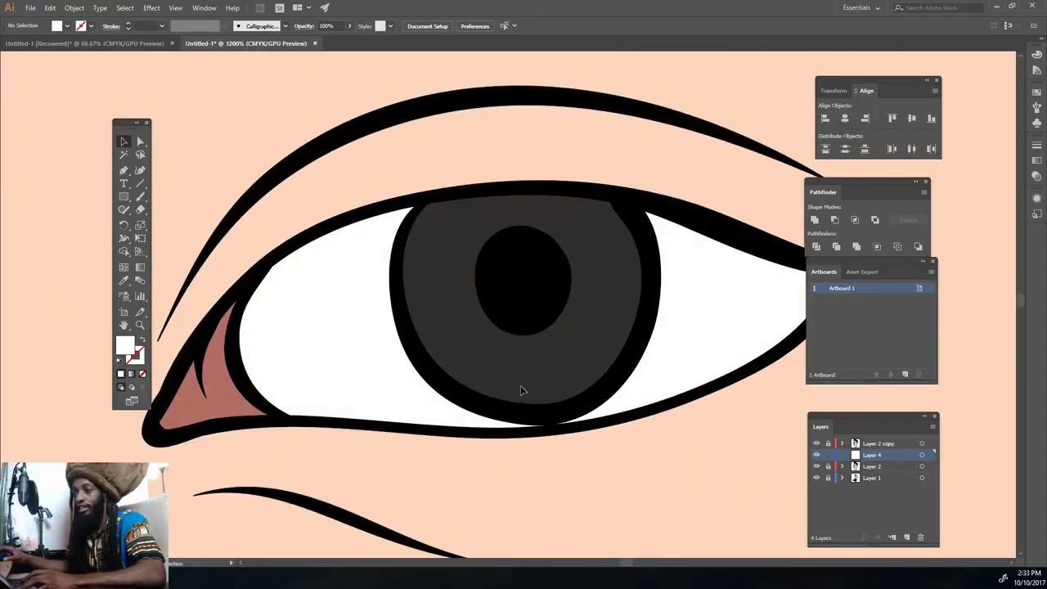
key(ctrl+minus)
key(ctrl+plus)
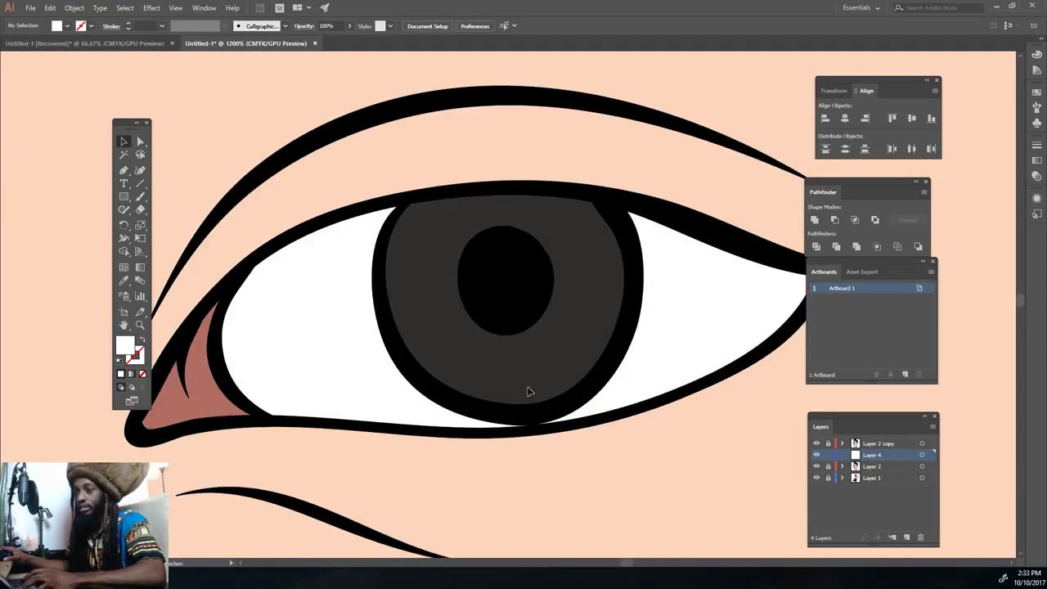
double_click(127, 346)
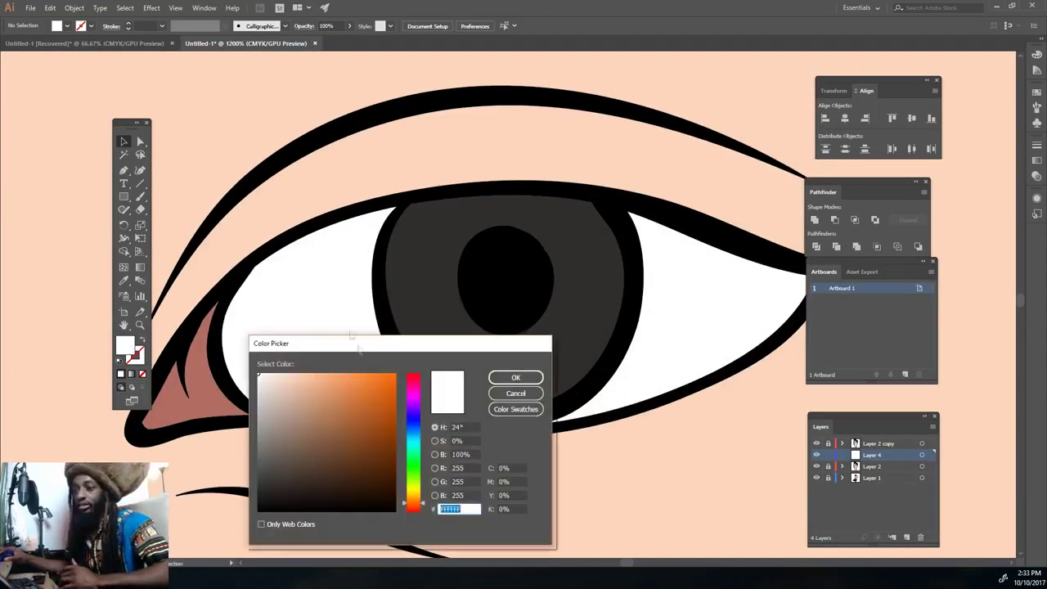
drag(276, 411, 274, 431)
click(413, 431)
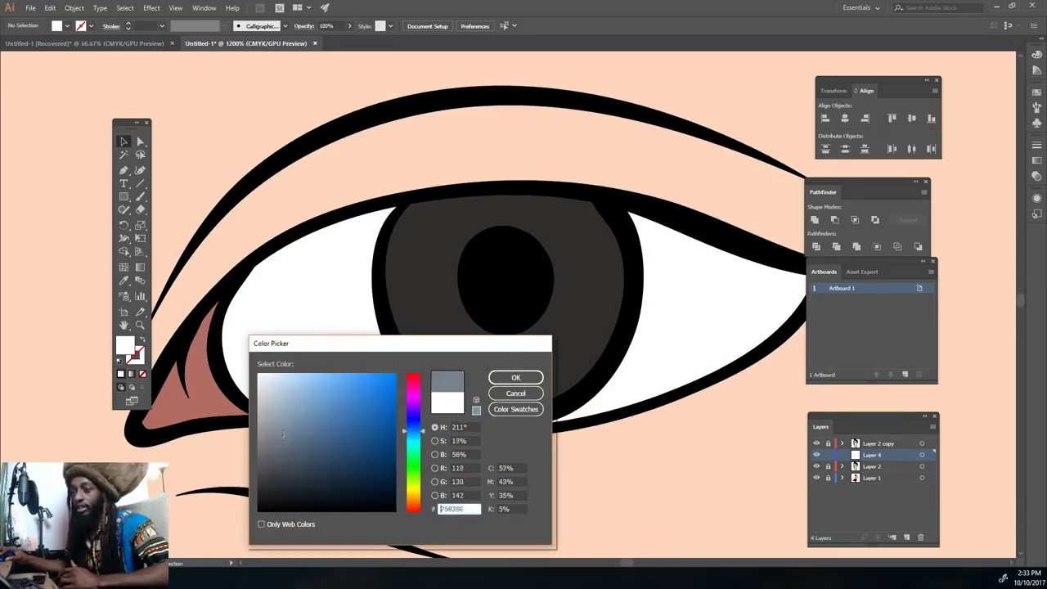
click(516, 377)
Brush grey shadow strokes along the top of both eye whites under the upper lids.
key(b)
mouse_move(313, 263)
mouse_down()
mouse_move(217, 350)
mouse_move(393, 214)
mouse_up()
mouse_move(331, 245)
mouse_down()
mouse_move(396, 209)
mouse_move(246, 282)
mouse_up()
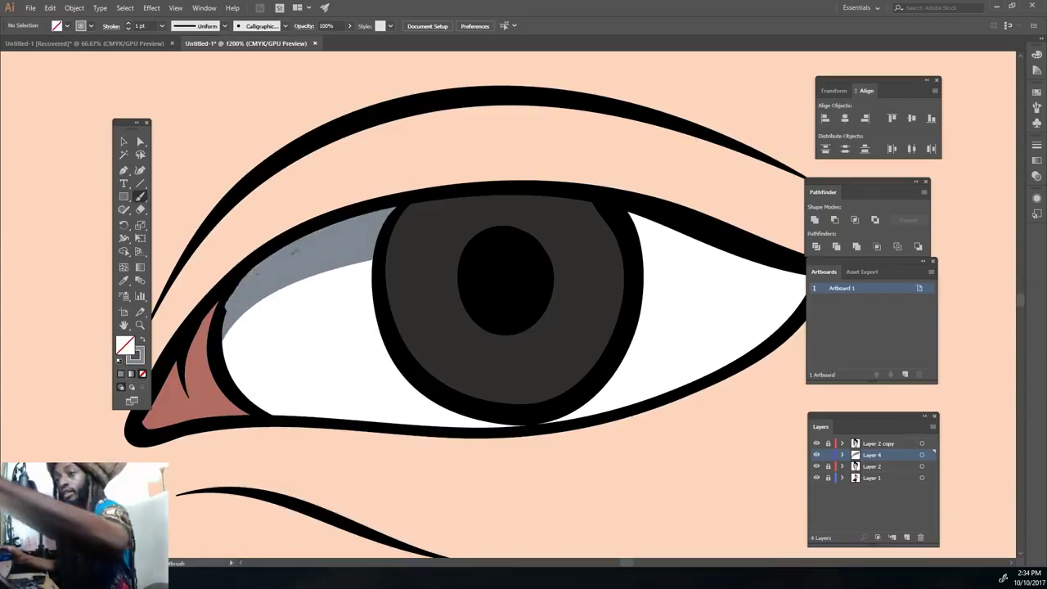
scroll(499, 294, down, 1)
scroll(683, 295, up, 1)
mouse_move(523, 258)
mouse_down()
mouse_move(696, 282)
mouse_move(550, 239)
mouse_up()
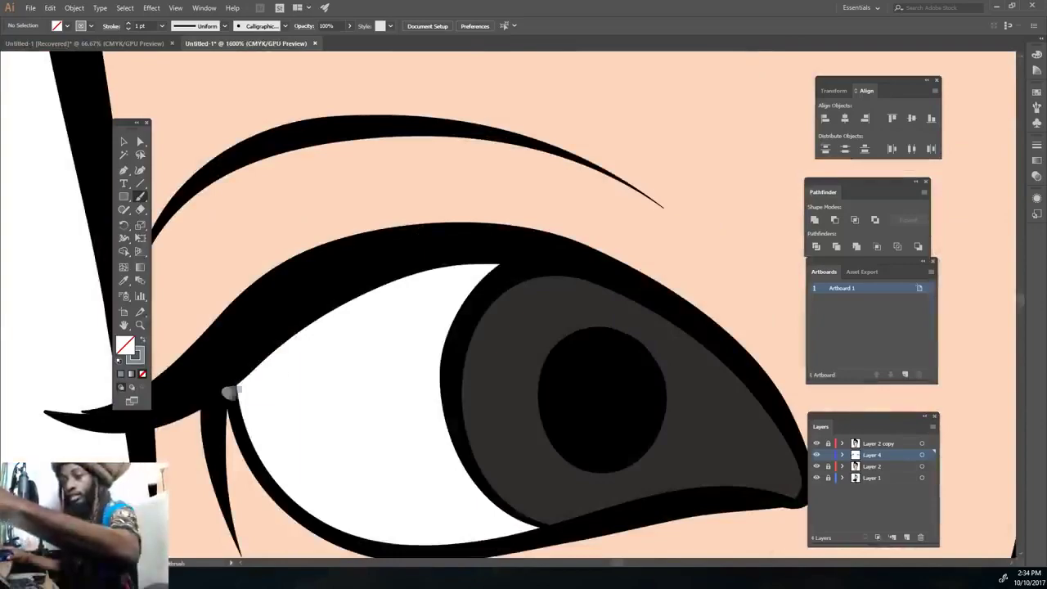
mouse_move(246, 377)
mouse_down()
mouse_move(498, 252)
mouse_move(264, 363)
mouse_up()
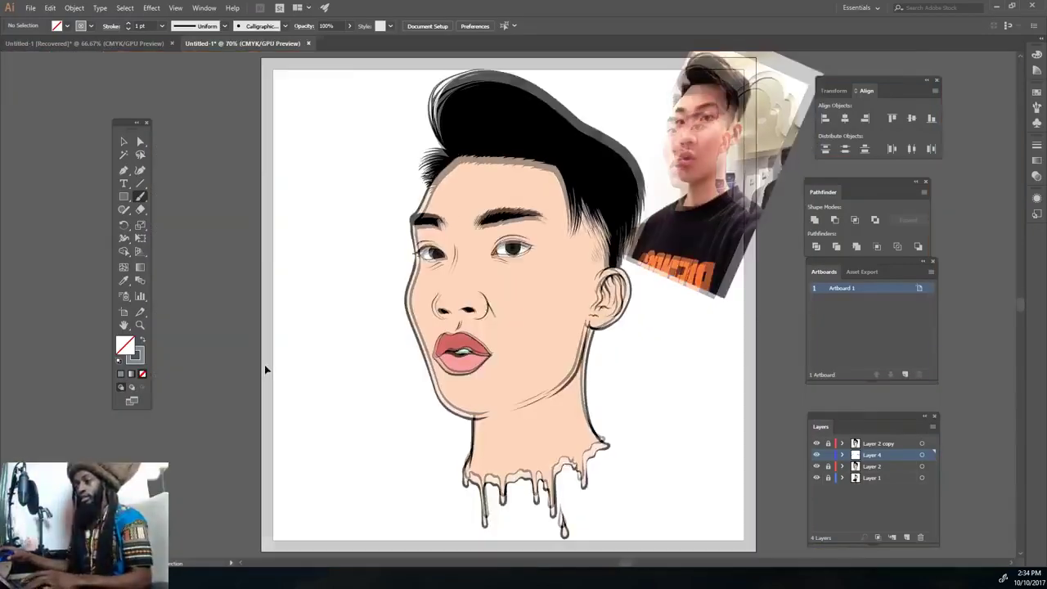
key(ctrl+equal)
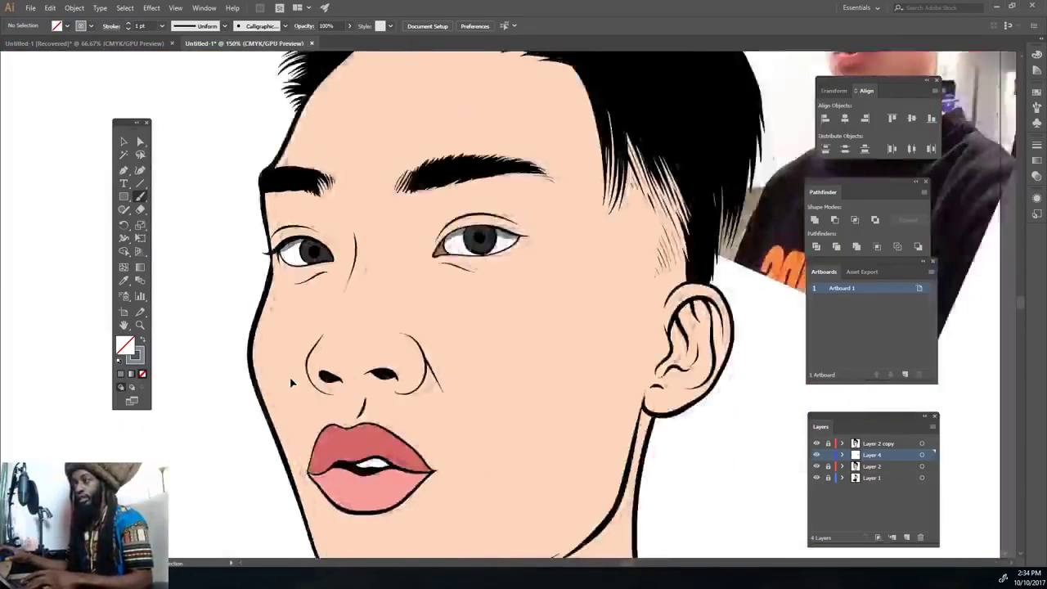
scroll(324, 370, up, 1)
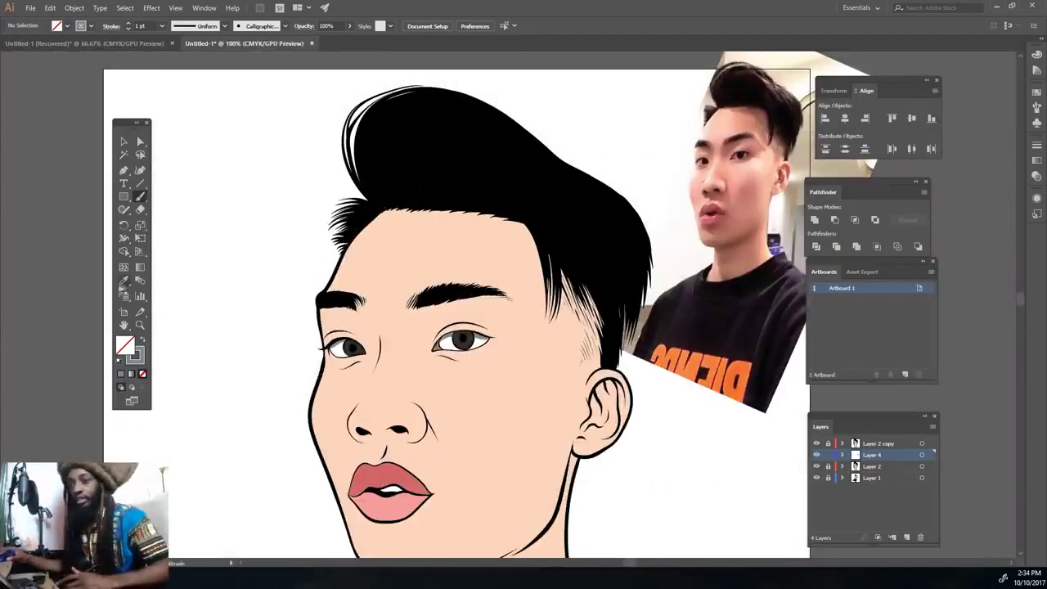
Eyedrop the face's skin tone and open the fill colour editor.
key(i)
click(442, 246)
double_click(124, 345)
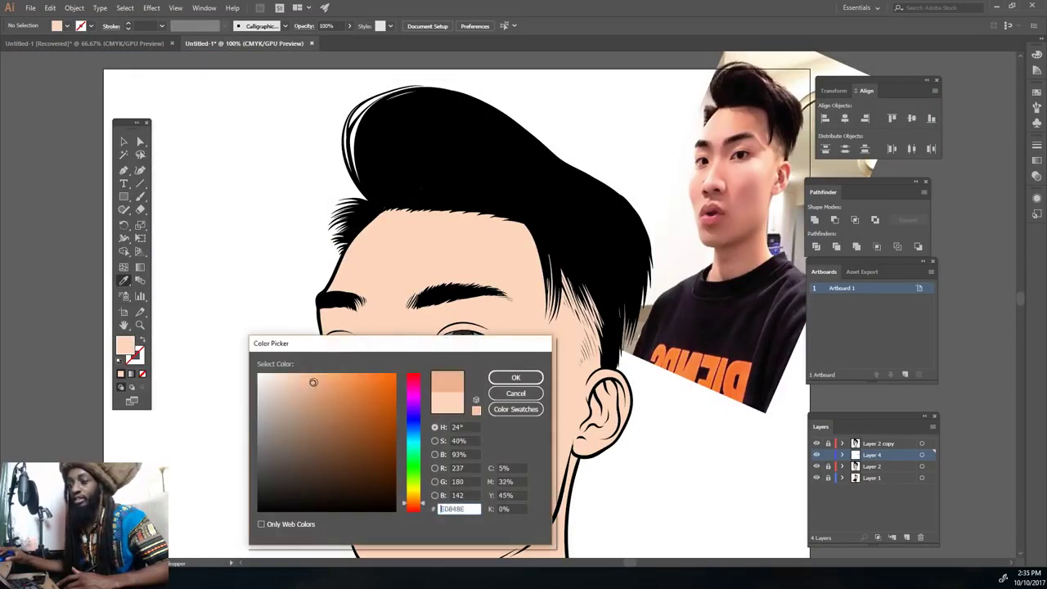
Shift the sampled skin to tan #D19C86 and paint it around the nose tip and nostrils.
drag(420, 504, 420, 506)
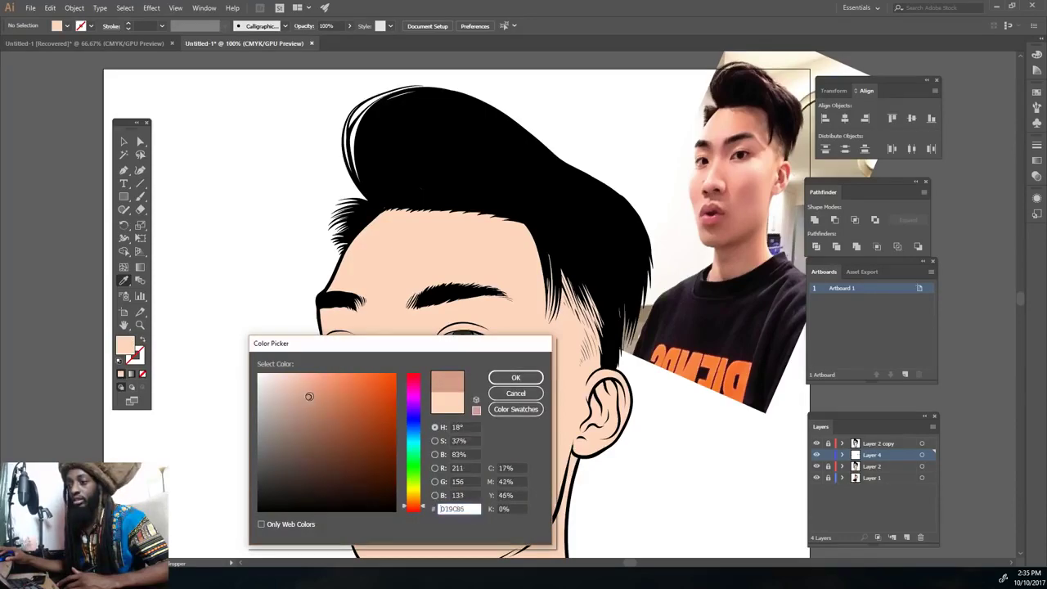
click(525, 376)
scroll(524, 389, up, 3)
scroll(491, 413, up, 2)
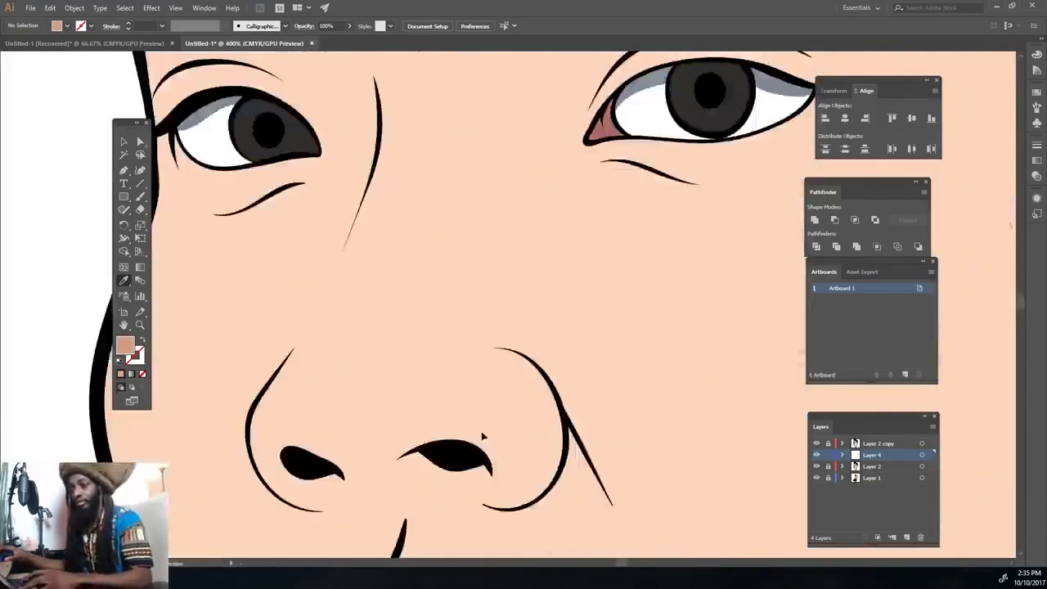
drag(717, 459, 254, 427)
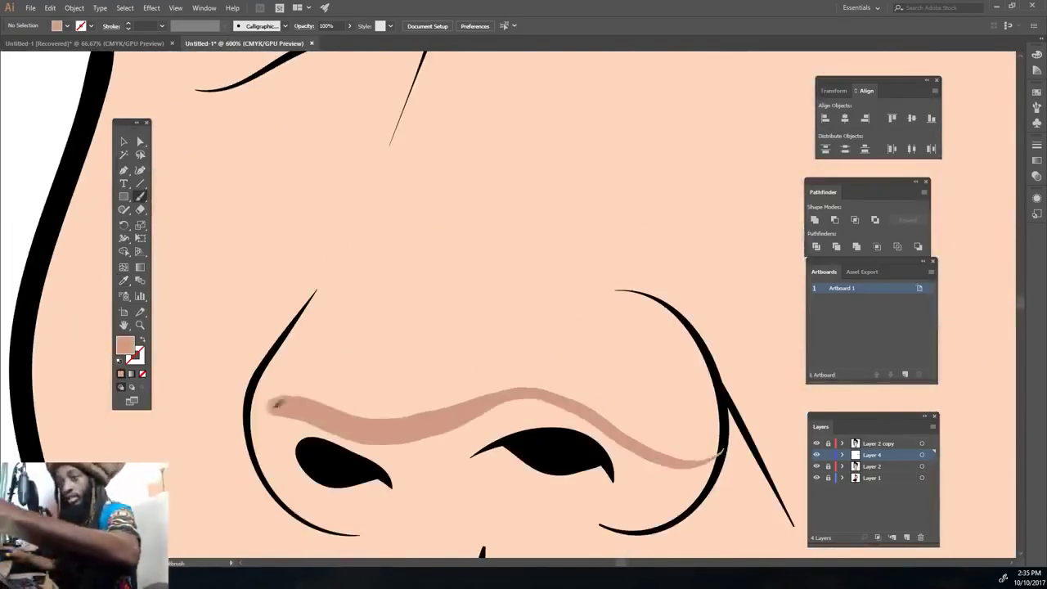
mouse_move(270, 487)
mouse_down()
mouse_move(378, 516)
mouse_move(717, 461)
mouse_move(512, 413)
mouse_move(589, 491)
mouse_move(411, 453)
mouse_move(344, 501)
mouse_move(282, 456)
mouse_move(327, 482)
mouse_up()
key(ctrl+0)
scroll(578, 451, up, 2)
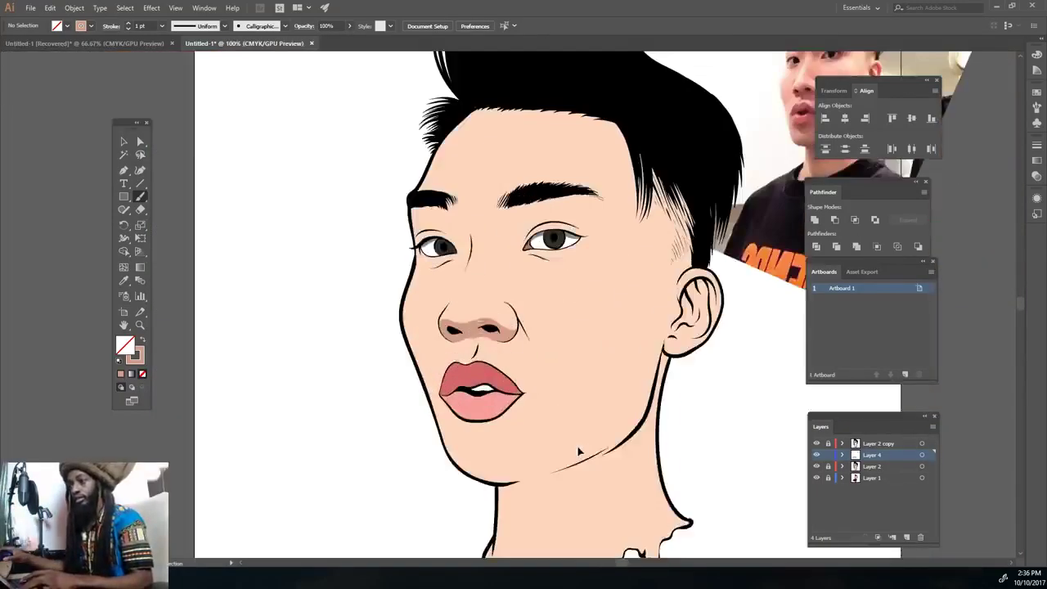
scroll(577, 451, up, 1)
scroll(577, 451, up, 1)
scroll(577, 450, up, 1)
scroll(638, 444, up, 2)
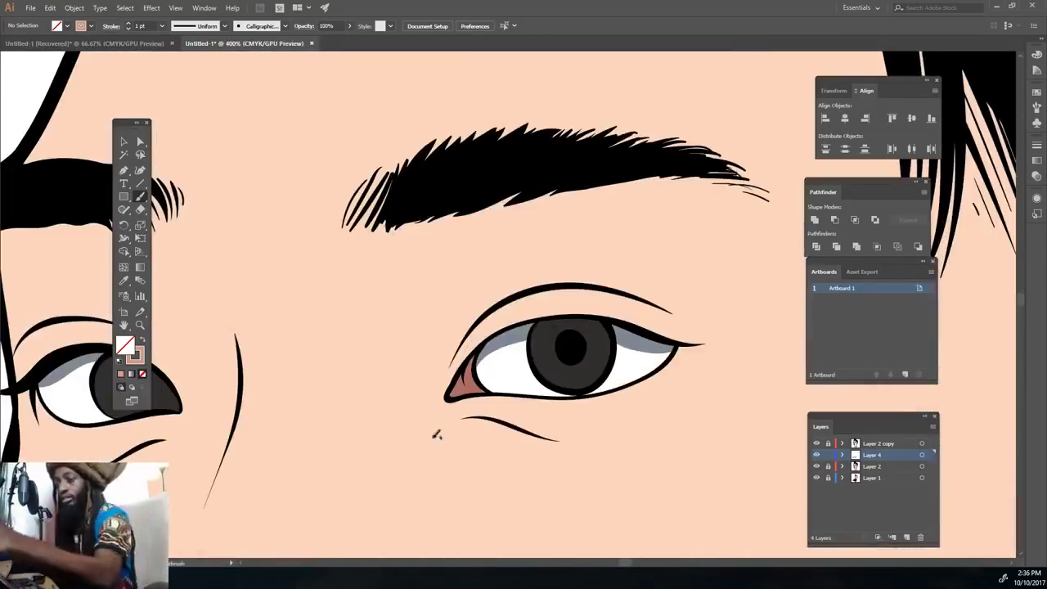
Paint tan shadow curves from the eye corner toward the brow and fill the nose shadow gaps.
drag(465, 334, 561, 193)
mouse_move(360, 184)
mouse_down()
mouse_move(434, 440)
mouse_move(391, 353)
mouse_up()
mouse_move(488, 308)
mouse_down()
mouse_move(499, 196)
mouse_move(393, 245)
mouse_move(369, 270)
mouse_move(447, 308)
mouse_up()
scroll(642, 423, down, 5)
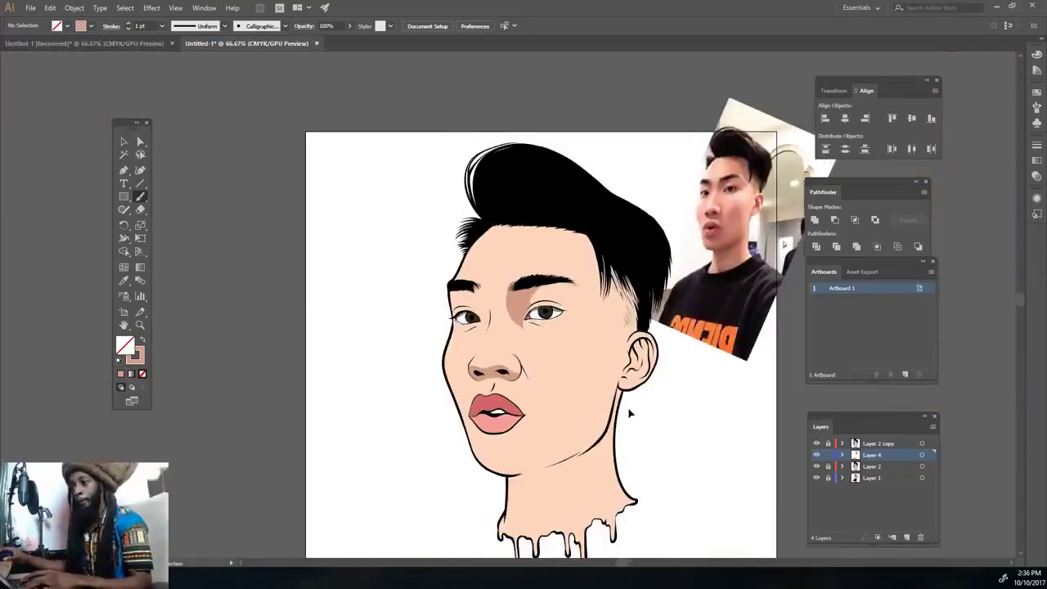
scroll(630, 412, up, 5)
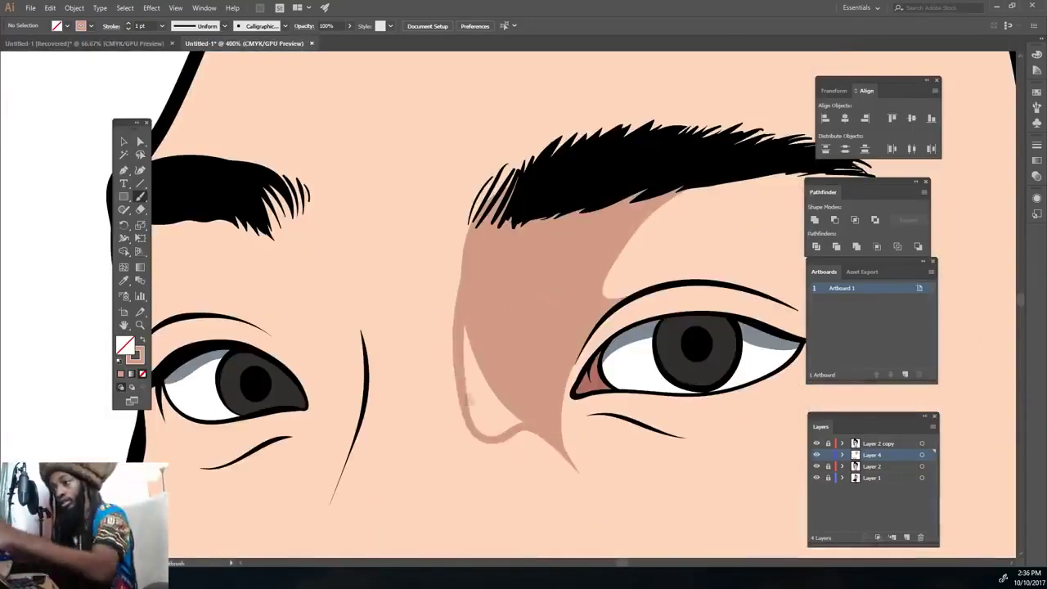
drag(480, 364, 483, 401)
scroll(573, 409, down, 3)
scroll(695, 432, down, 3)
scroll(695, 432, up, 2)
scroll(613, 415, down, 2)
scroll(613, 416, up, 5)
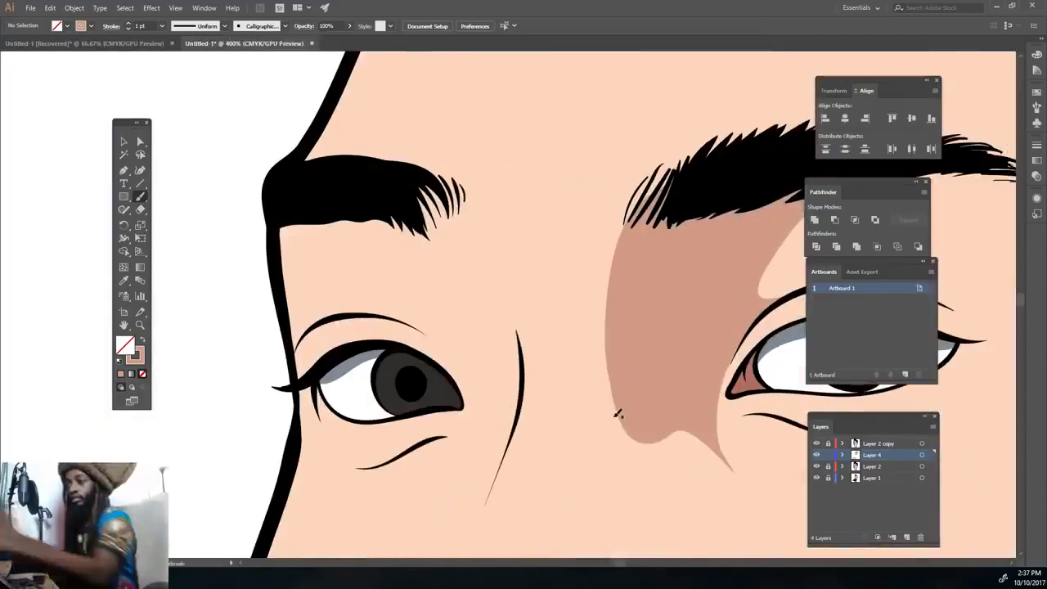
scroll(547, 404, down, 5)
scroll(543, 406, up, 6)
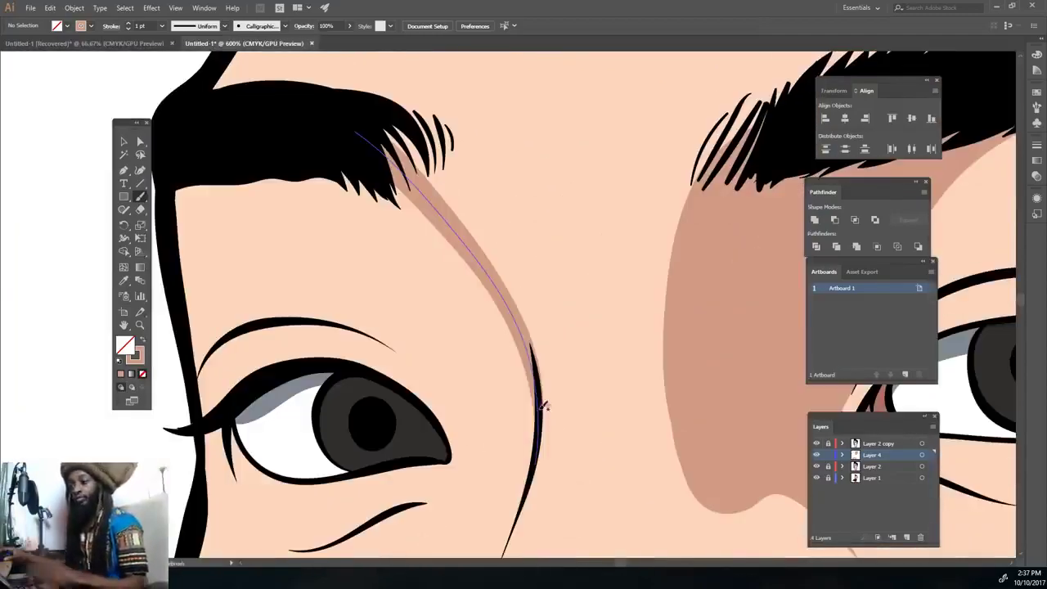
Extend the tan shading along the nose bridge and into the ear area.
drag(539, 403, 328, 188)
scroll(672, 396, down, 5)
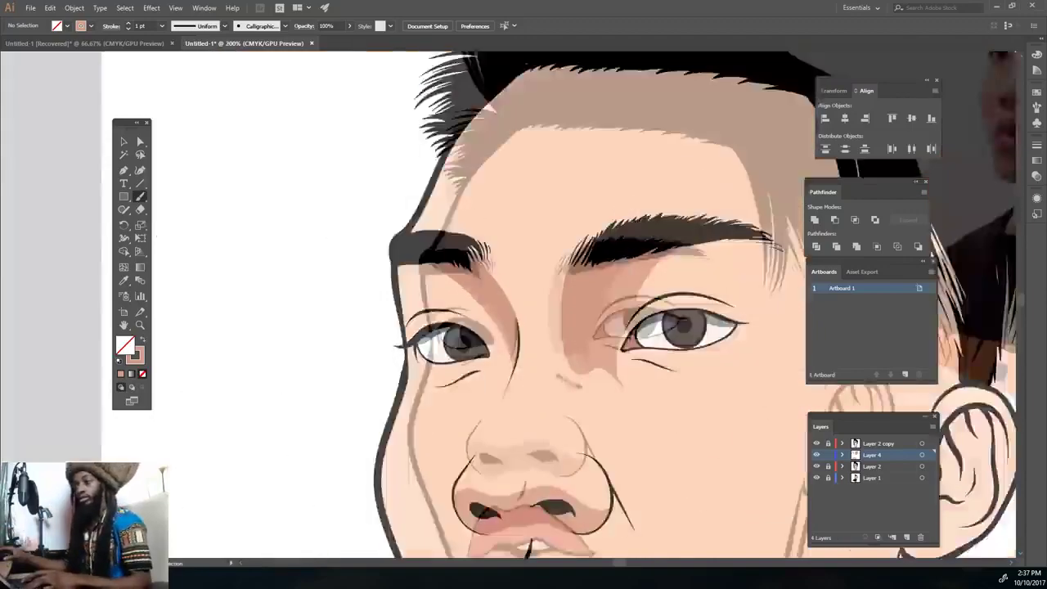
scroll(673, 396, up, 1)
scroll(672, 397, down, 1)
scroll(672, 397, up, 2)
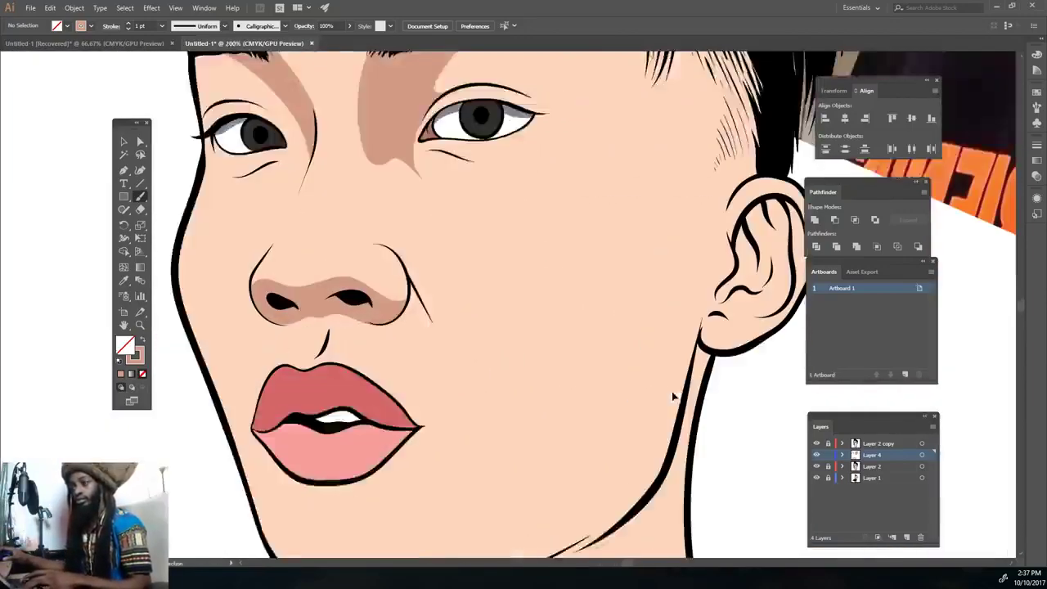
scroll(673, 397, down, 2)
mouse_move(661, 368)
mouse_down()
mouse_move(360, 503)
mouse_move(626, 340)
mouse_up()
scroll(364, 491, down, 2)
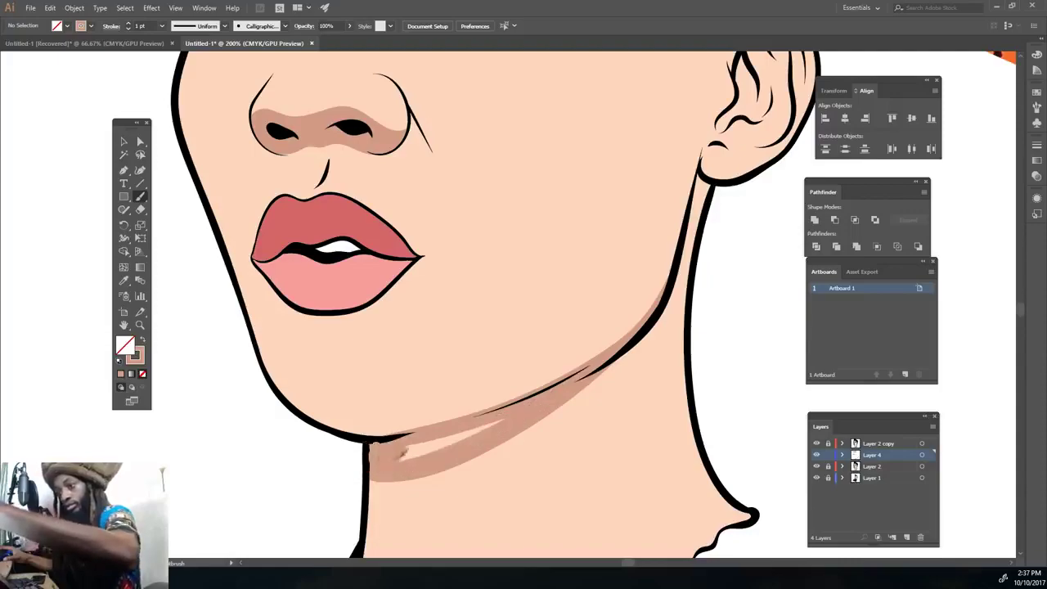
scroll(533, 403, down, 3)
scroll(598, 386, up, 2)
scroll(622, 376, up, 2)
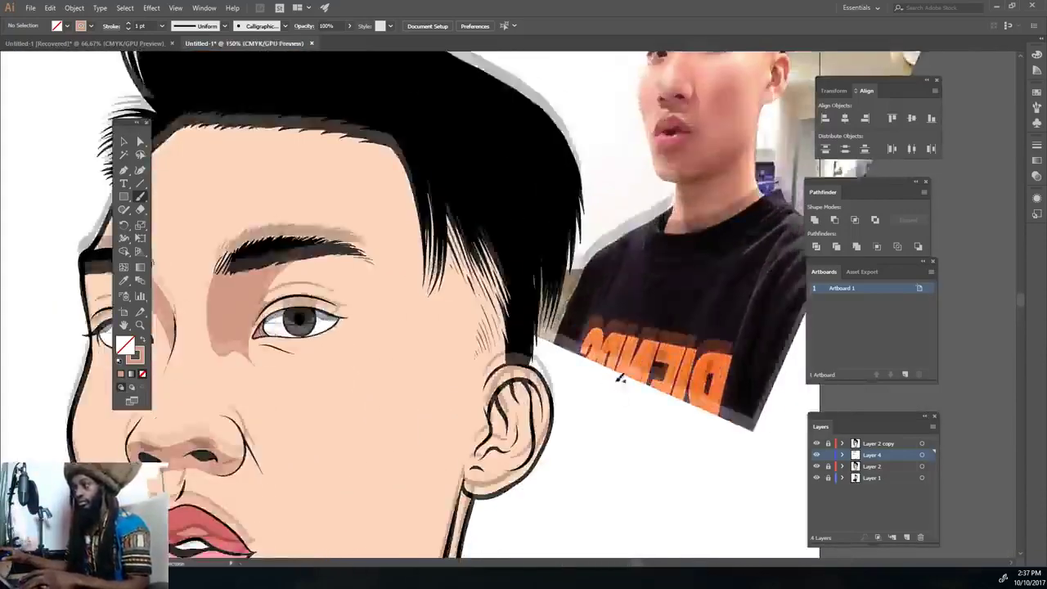
scroll(622, 375, up, 2)
scroll(623, 375, down, 3)
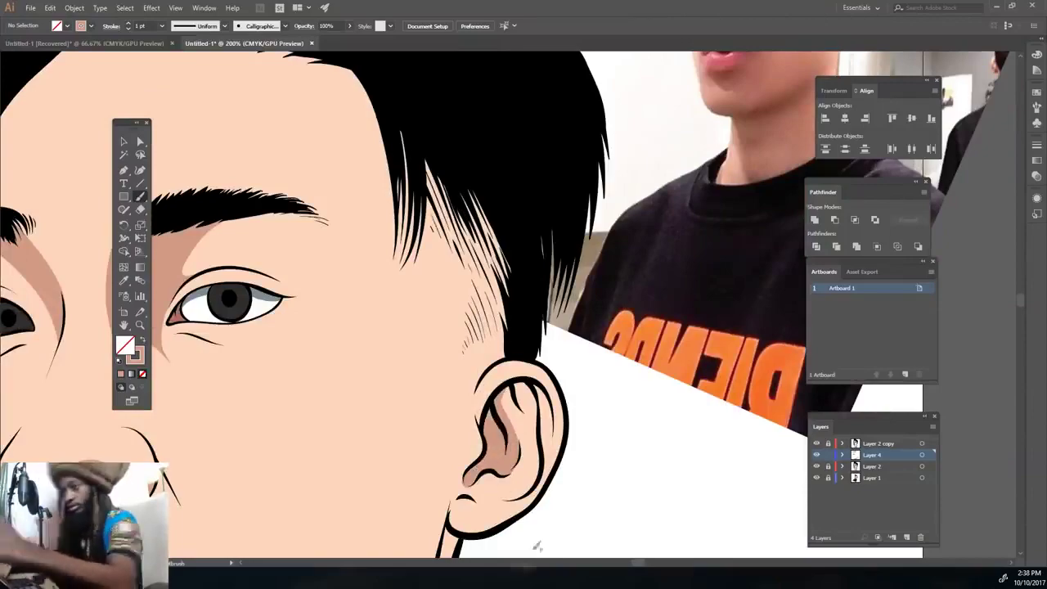
scroll(537, 546, down, 1)
scroll(537, 545, up, 3)
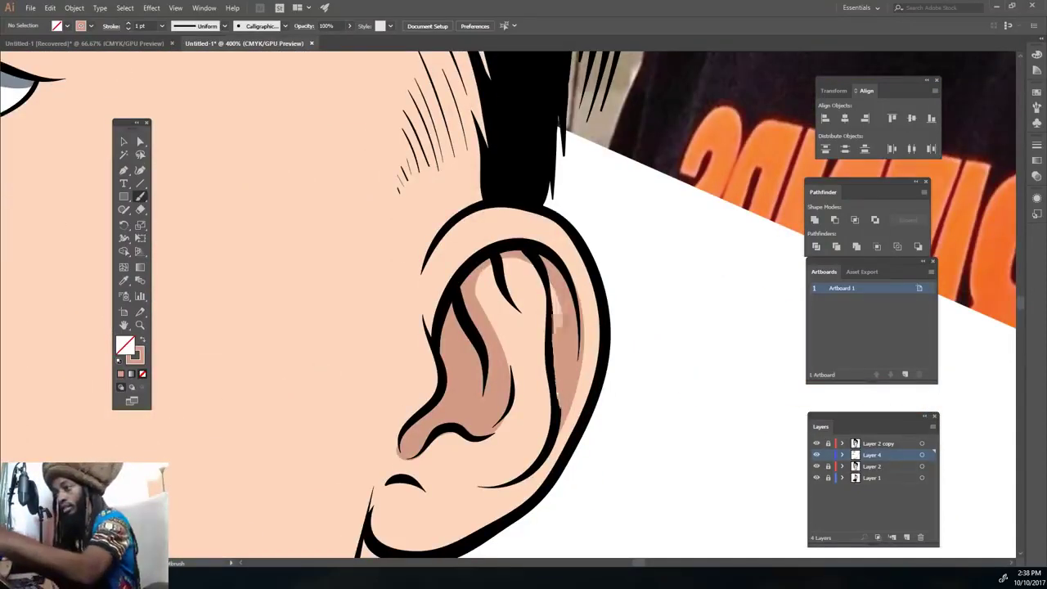
scroll(509, 280, down, 3)
scroll(399, 342, up, 3)
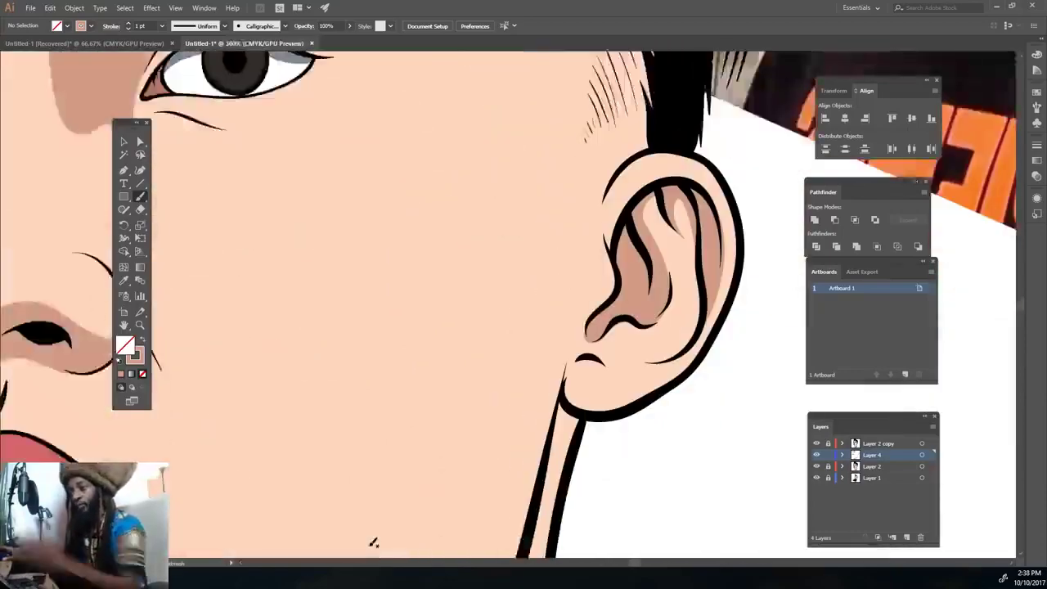
Shade the neck outline below the ear and paint a tan crease below the lower lip.
drag(548, 374, 547, 478)
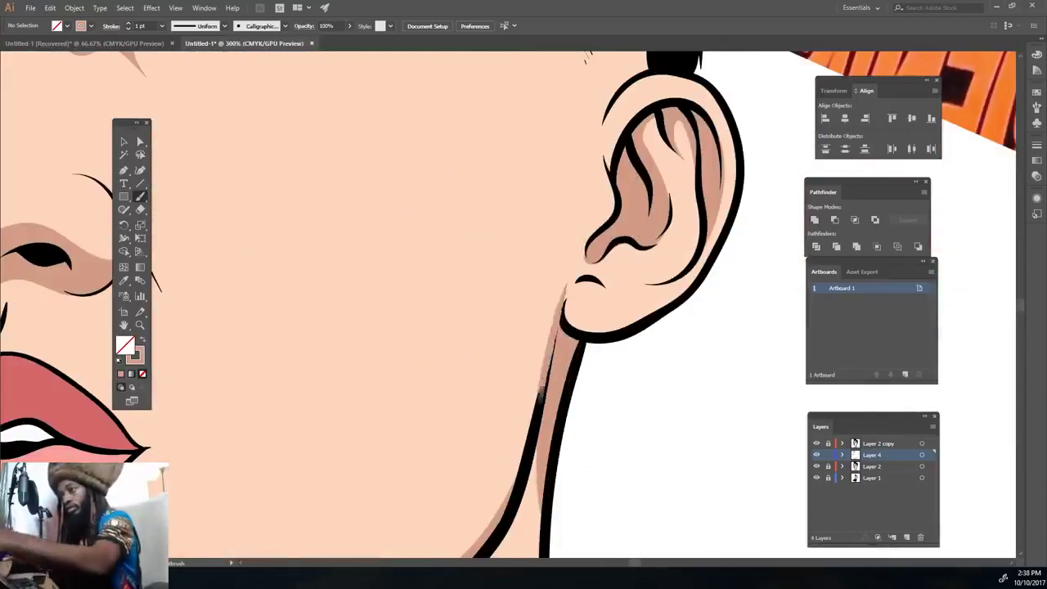
scroll(553, 495, down, 3)
scroll(491, 368, up, 2)
scroll(491, 369, up, 2)
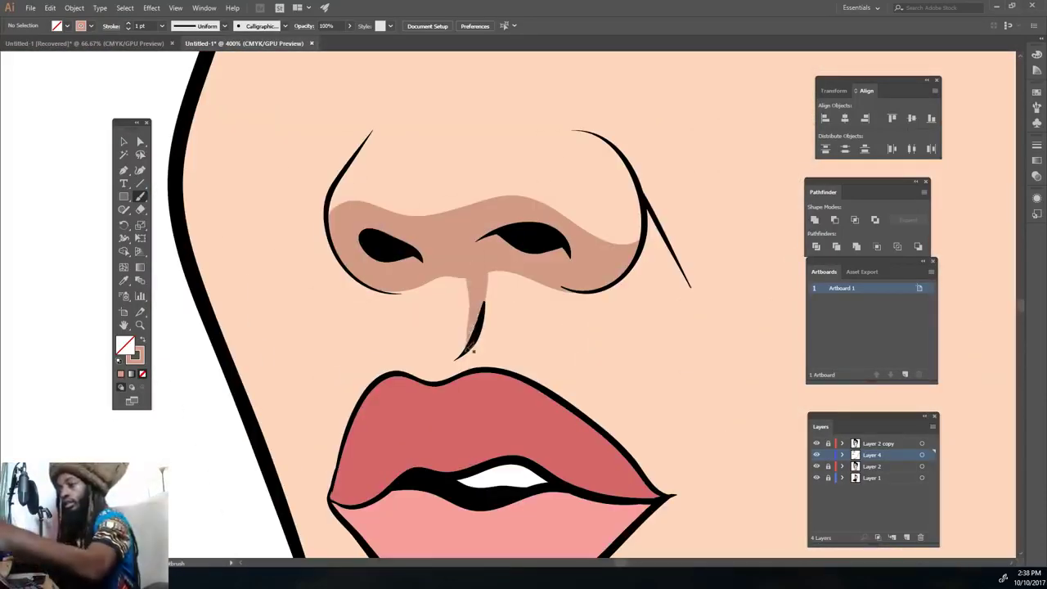
scroll(428, 264, down, 3)
scroll(440, 295, up, 3)
mouse_move(540, 409)
mouse_down()
mouse_move(581, 434)
mouse_move(446, 454)
mouse_move(429, 413)
mouse_move(472, 447)
mouse_move(565, 421)
mouse_move(446, 426)
mouse_move(444, 456)
mouse_up()
Paint a dark red shadow band along the upper lip, undoing a stray corner stroke.
scroll(489, 458, down, 3)
scroll(488, 458, up, 3)
scroll(498, 437, up, 3)
key(i)
click(458, 311)
double_click(125, 346)
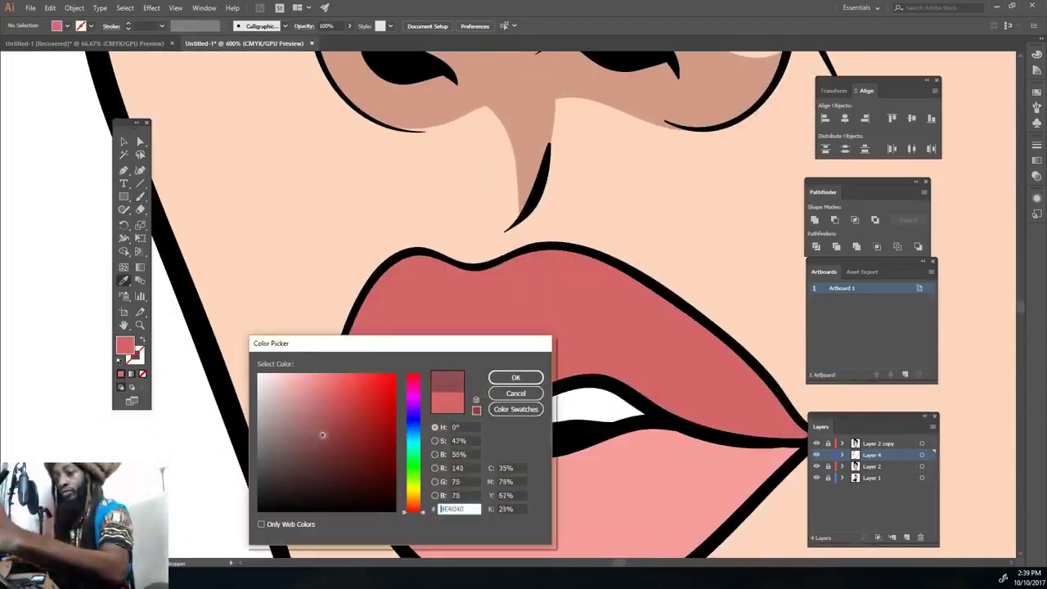
key(Return)
key(b)
mouse_move(746, 360)
mouse_down()
mouse_move(585, 351)
mouse_move(323, 429)
mouse_move(523, 388)
mouse_move(735, 413)
mouse_up()
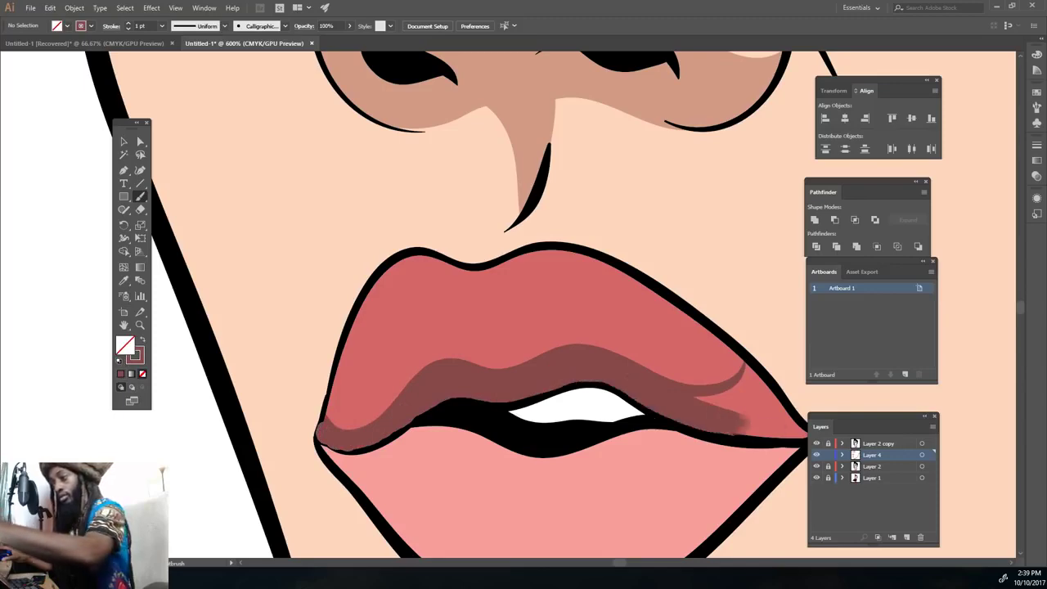
scroll(737, 409, down, 2)
drag(823, 396, 712, 311)
key(ctrl+z)
key(ctrl+z)
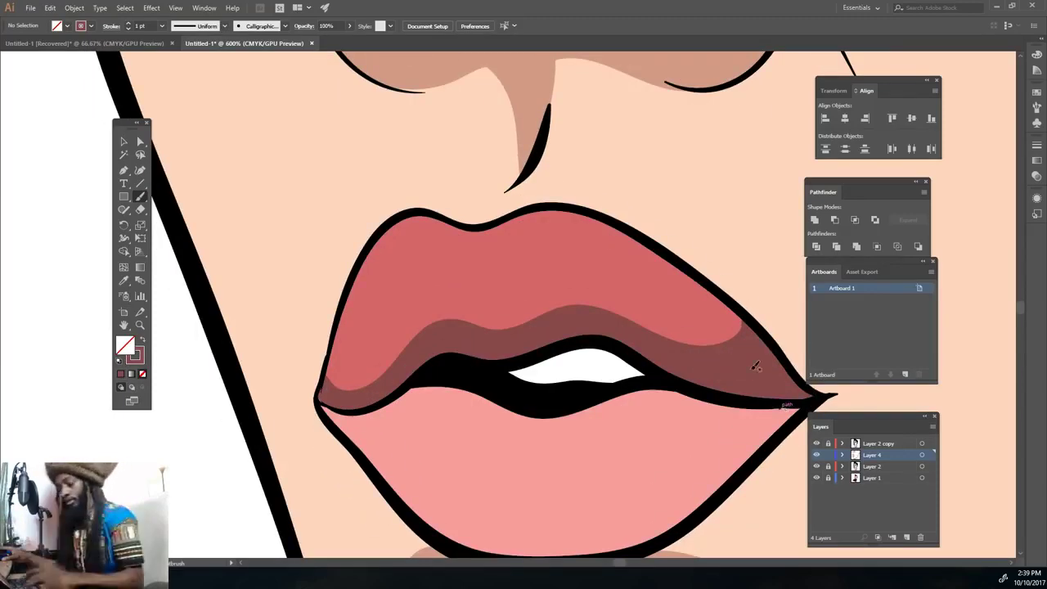
Sample the lower lip's pink, deepen it, and paint a darker rim around the lower lip.
key(ctrl+0)
key(ctrl+plus)
key(ctrl+plus)
key(ctrl+plus)
key(ctrl+plus)
key(ctrl+plus)
key(i)
click(622, 474)
double_click(125, 346)
click(321, 390)
key(Return)
key(b)
mouse_move(675, 503)
mouse_down()
mouse_move(501, 449)
mouse_move(473, 419)
mouse_up()
key(shift+x)
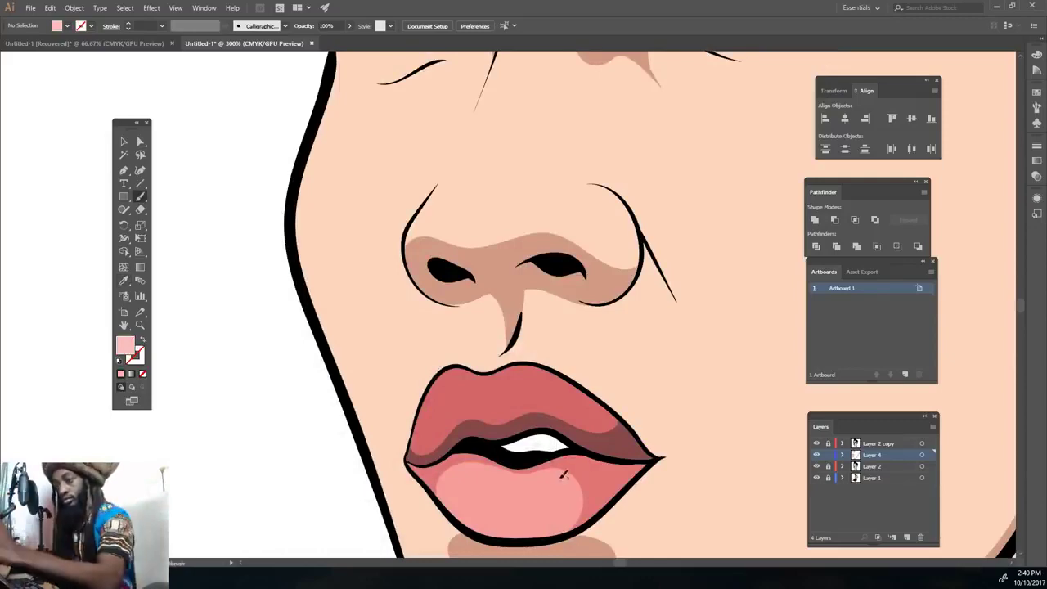
Brush a light pink highlight onto the lower lip.
drag(563, 475, 491, 468)
key(shift+x)
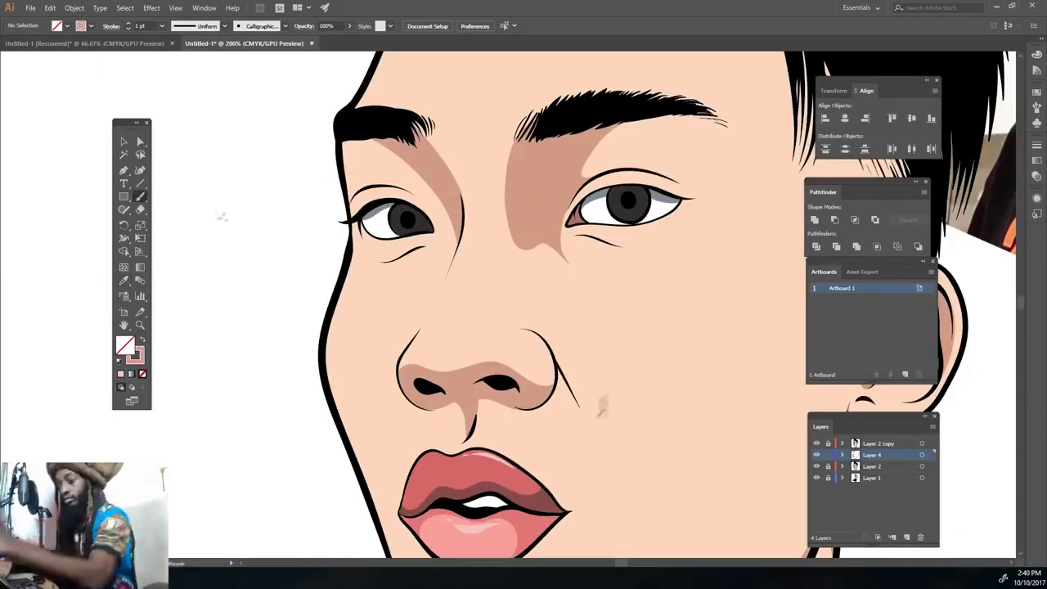
key(b)
Shade the nose crease, beneath both eyes, and the left upper eyelid crease in tan.
drag(553, 345, 589, 427)
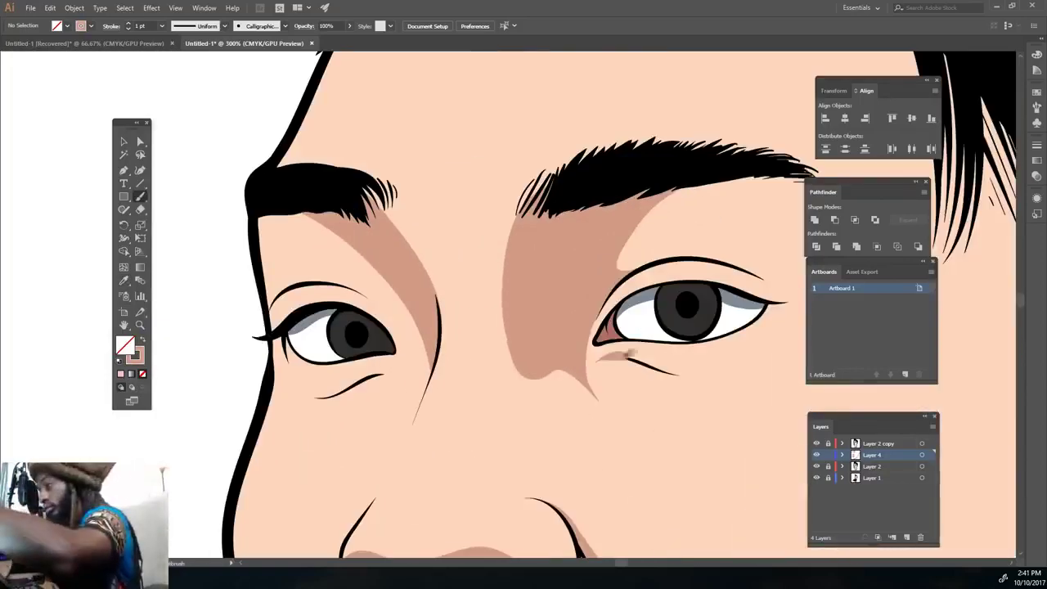
drag(604, 355, 726, 370)
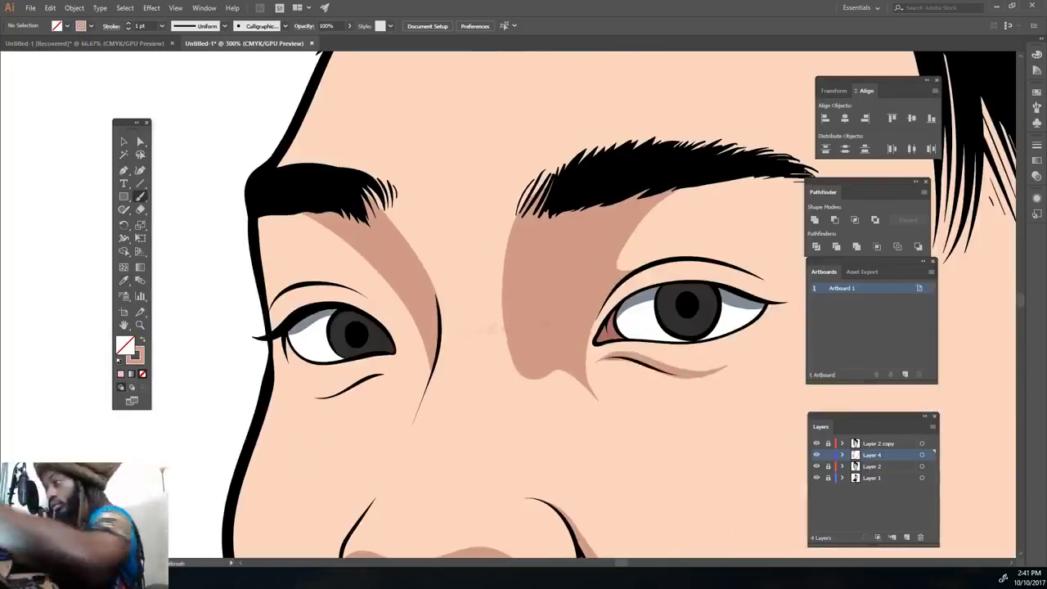
drag(389, 371, 308, 398)
drag(272, 304, 370, 295)
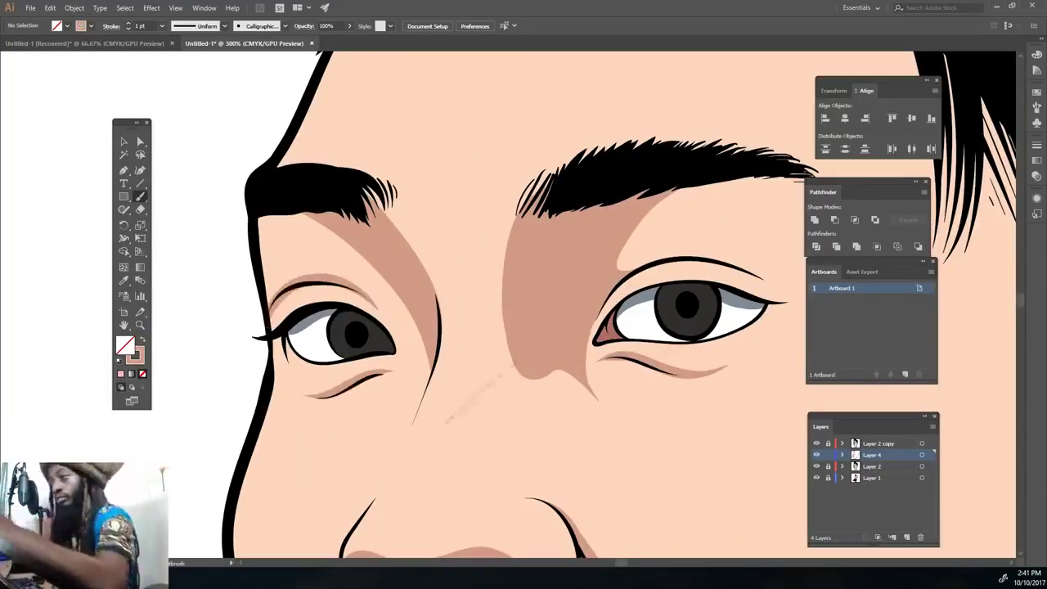
Paint a tan shadow along the right temple and hairline.
key(ctrl+0)
key(ctrl+equal)
key(ctrl+equal)
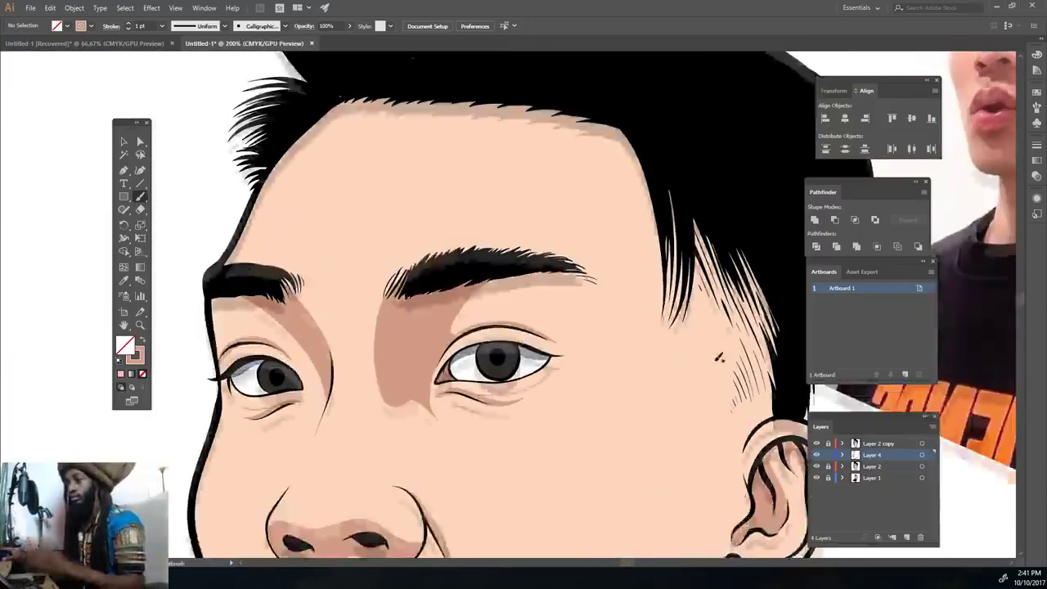
scroll(719, 358, up, 2)
drag(573, 168, 662, 392)
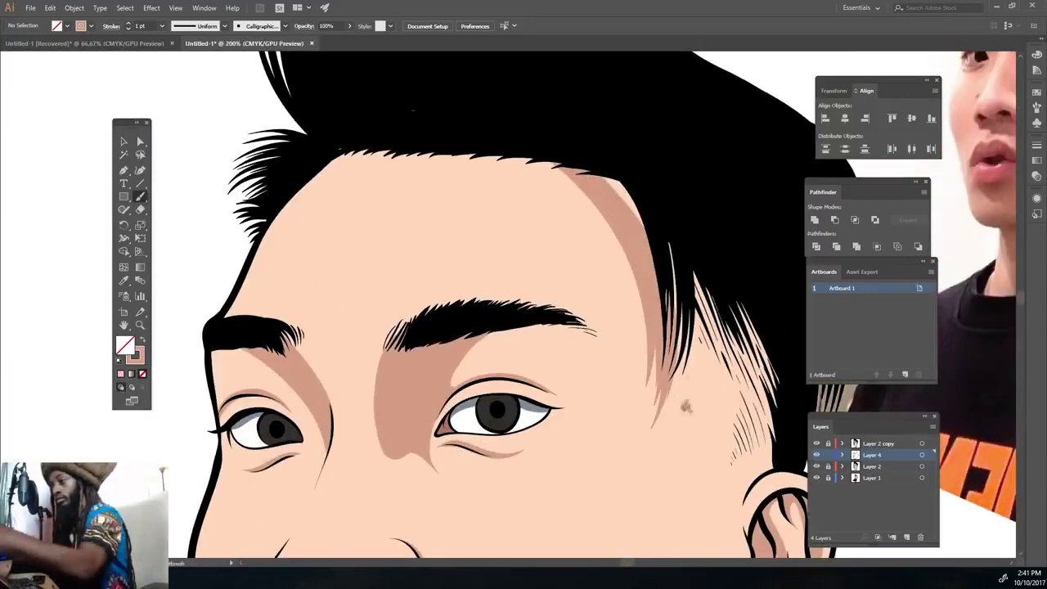
key(ctrl+0)
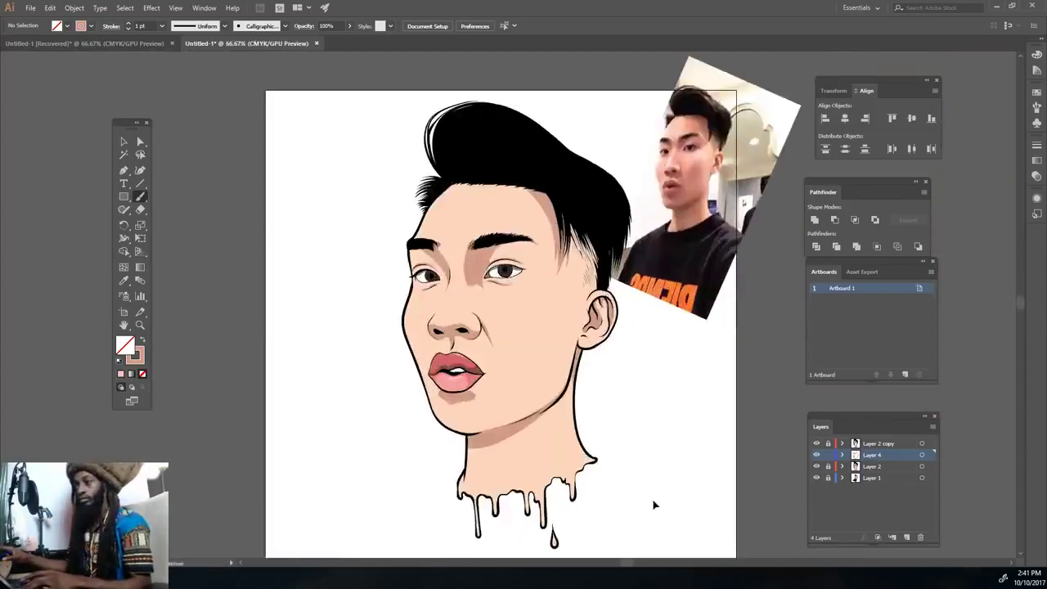
Eyedrop the skin tone and add a new Layer 5 above Layer 4.
key(ctrl+equal)
scroll(652, 502, up, 1)
click(123, 280)
click(401, 333)
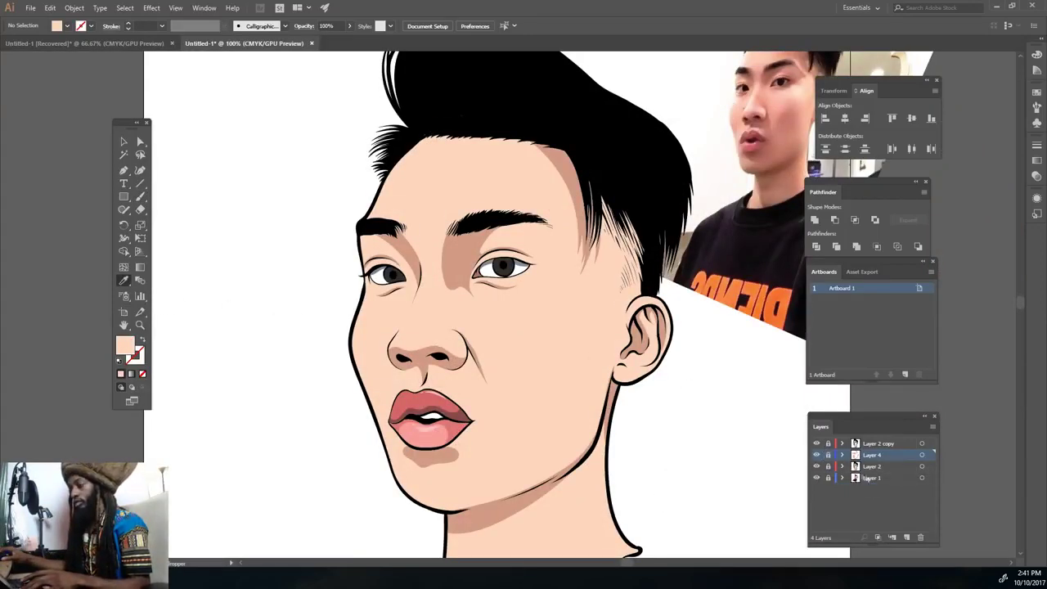
click(906, 538)
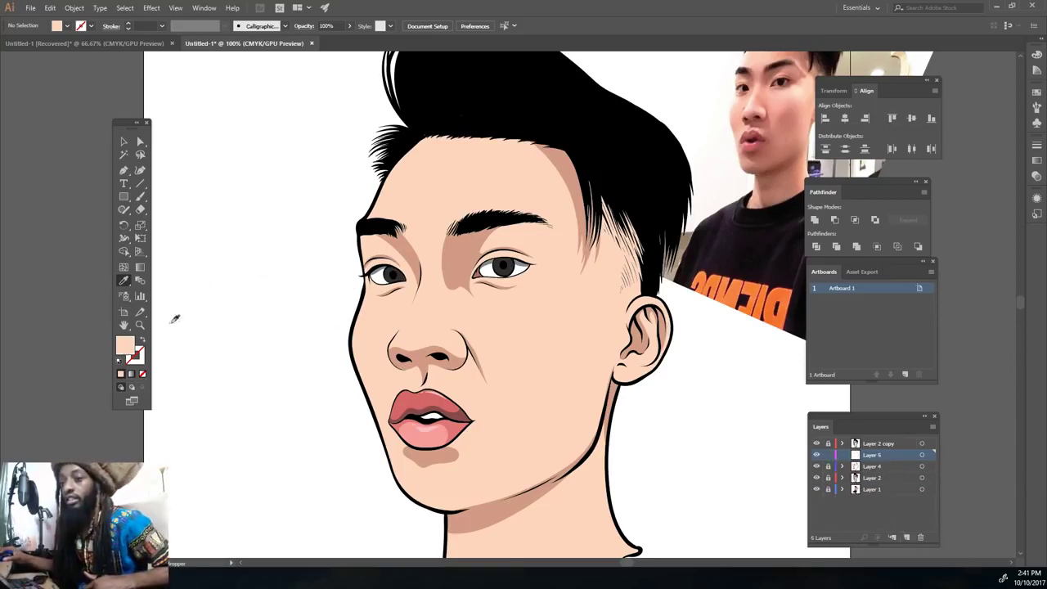
Lighten the fill to a pale pink, #FFE4DC.
double_click(126, 347)
drag(310, 385, 279, 366)
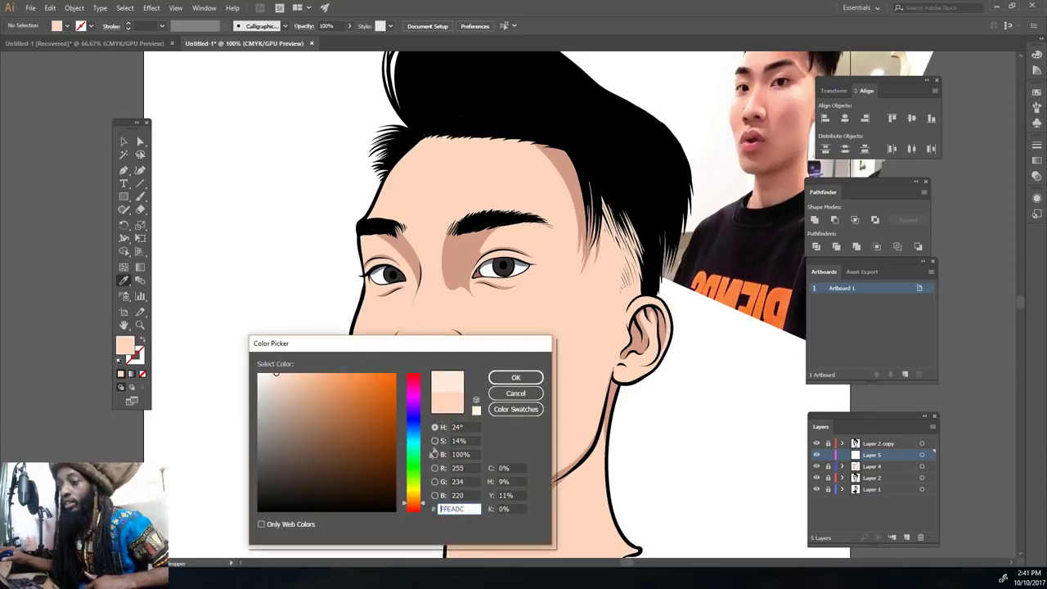
drag(418, 501, 419, 510)
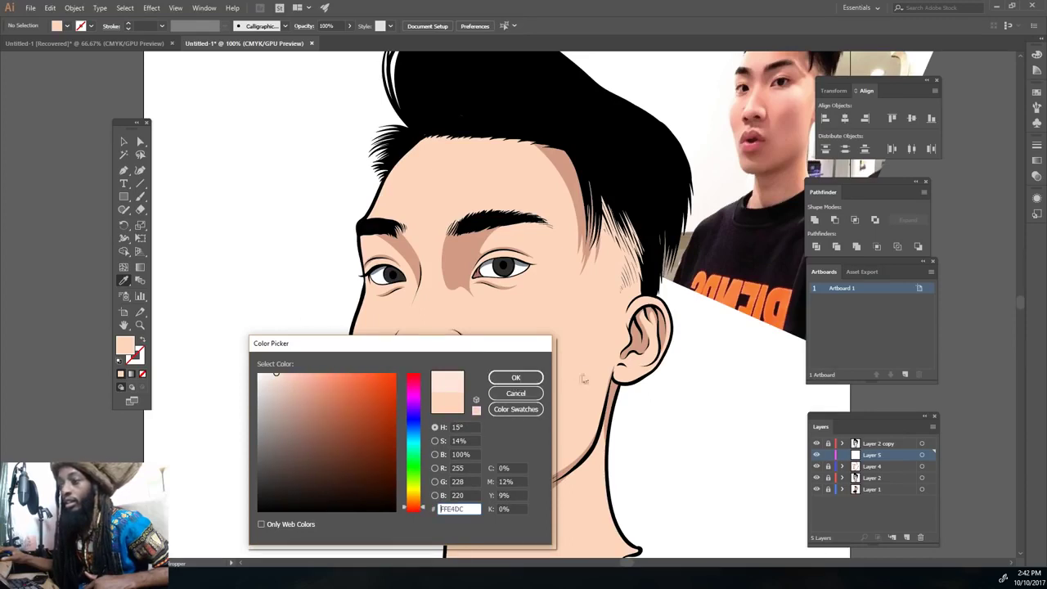
click(515, 377)
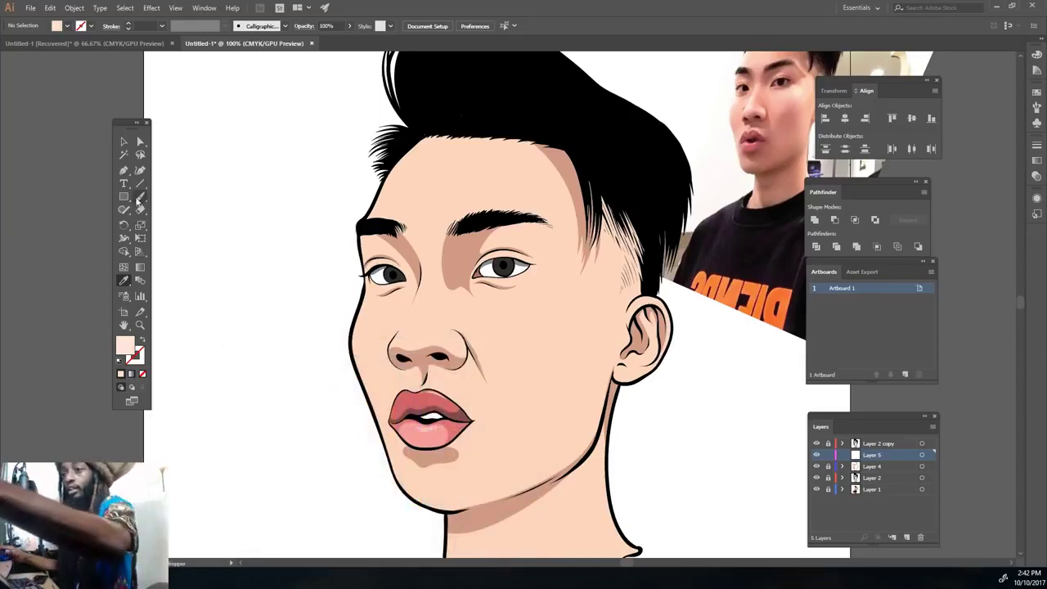
Put the pale pink on the Paintbrush stroke at 4 pt weight.
key(b)
scroll(242, 233, up, 1)
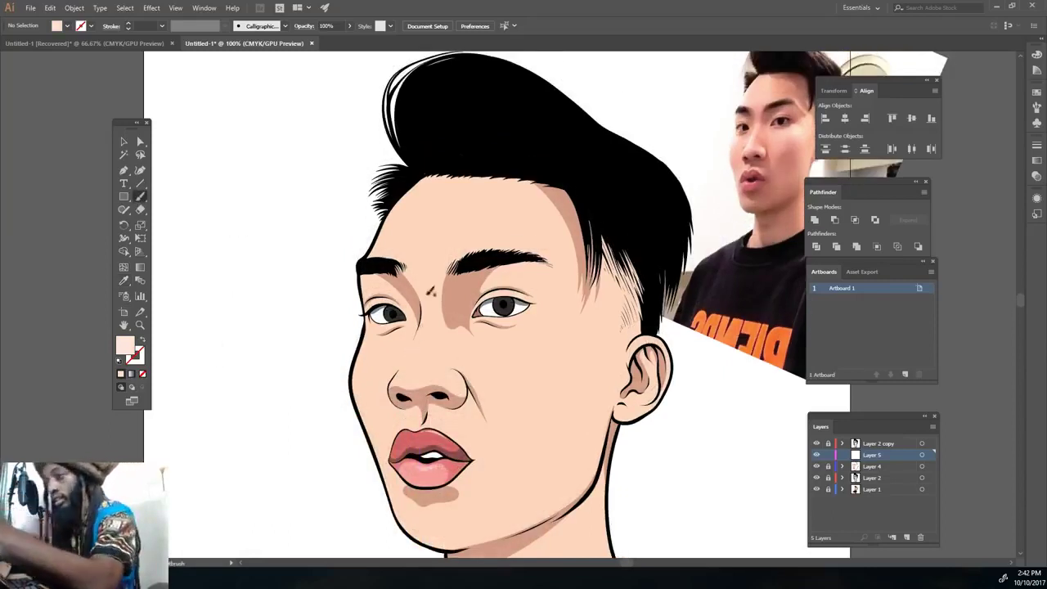
key(shift+x)
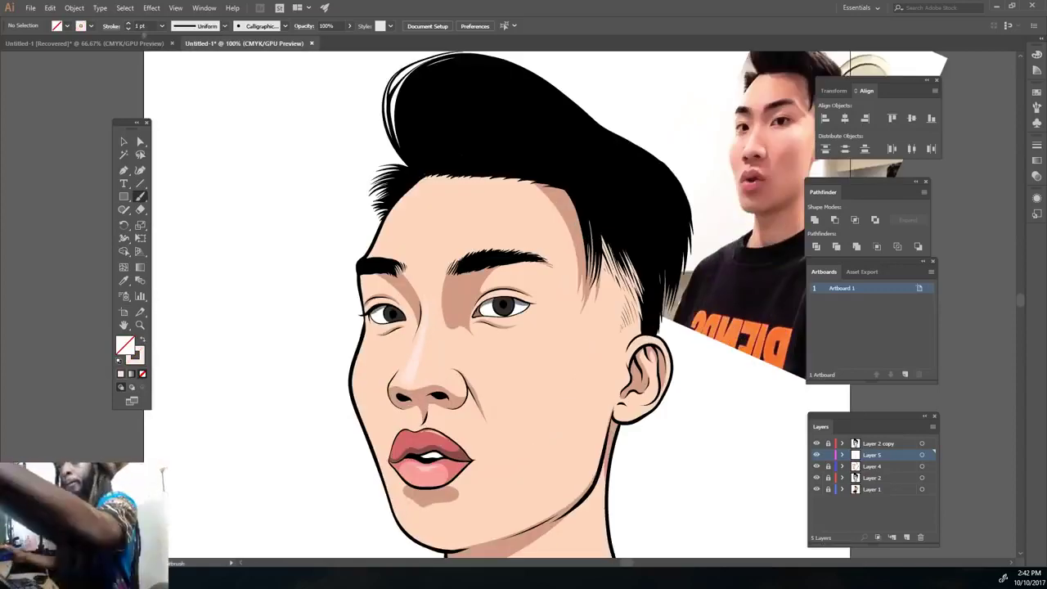
click(162, 26)
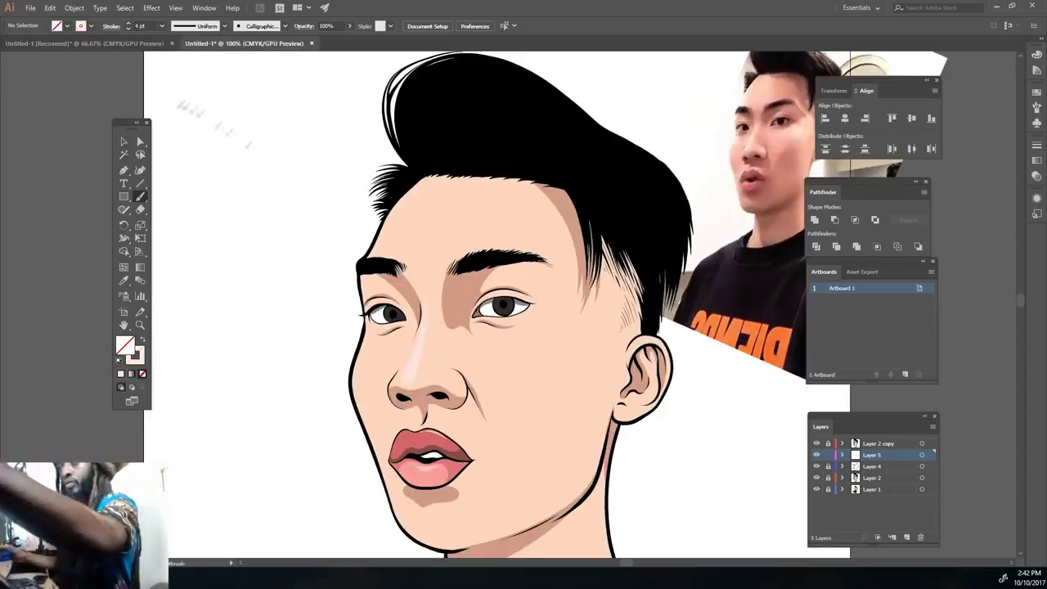
click(176, 112)
Brush pale pink highlights on the left forehead and a blush below the right eye.
drag(400, 250, 441, 174)
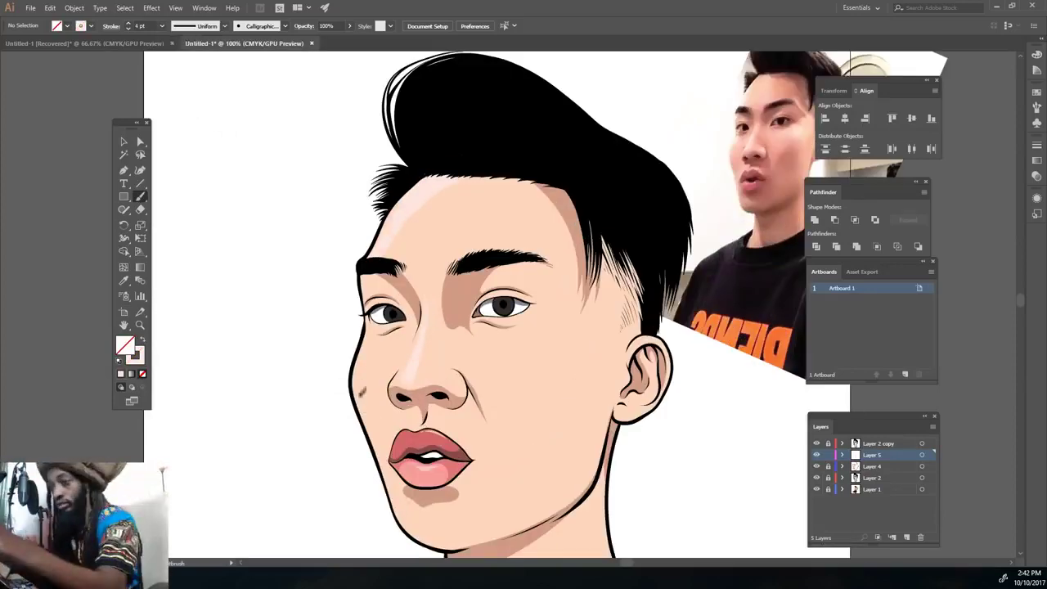
drag(525, 329, 547, 322)
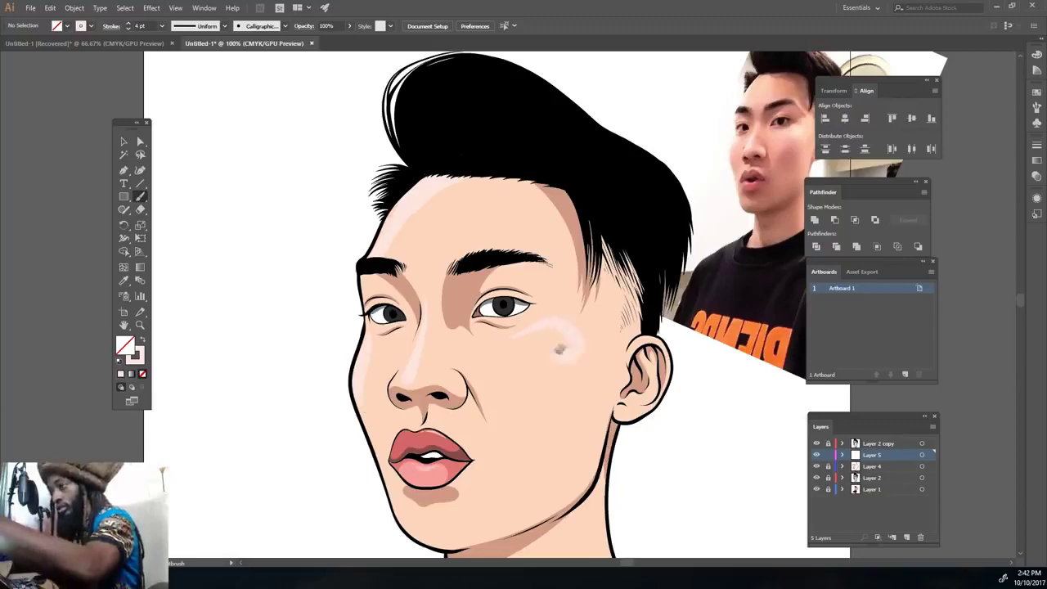
scroll(530, 494, down, 3)
scroll(529, 494, up, 4)
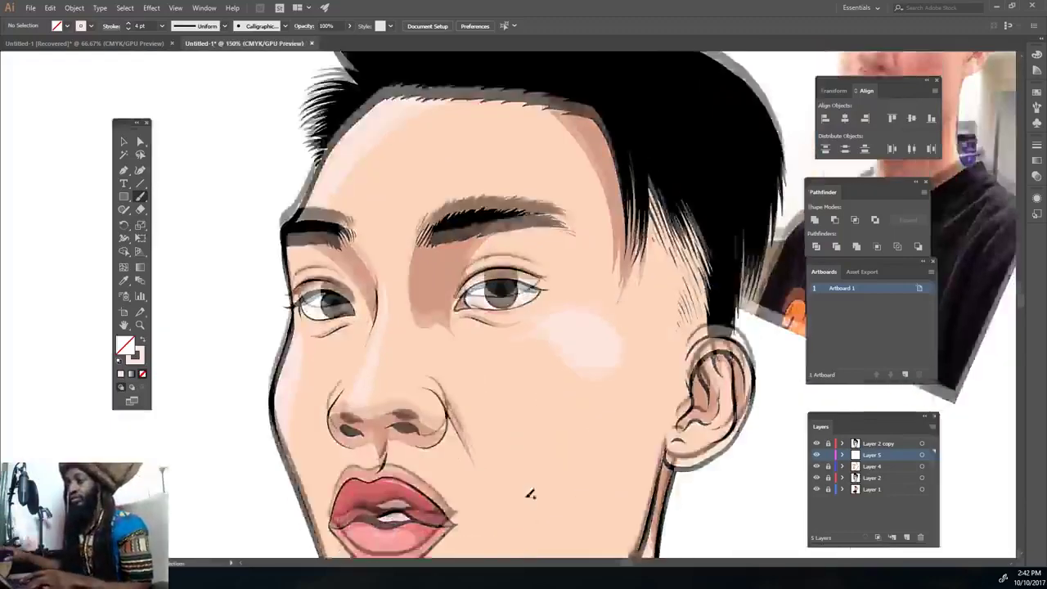
scroll(529, 494, down, 1)
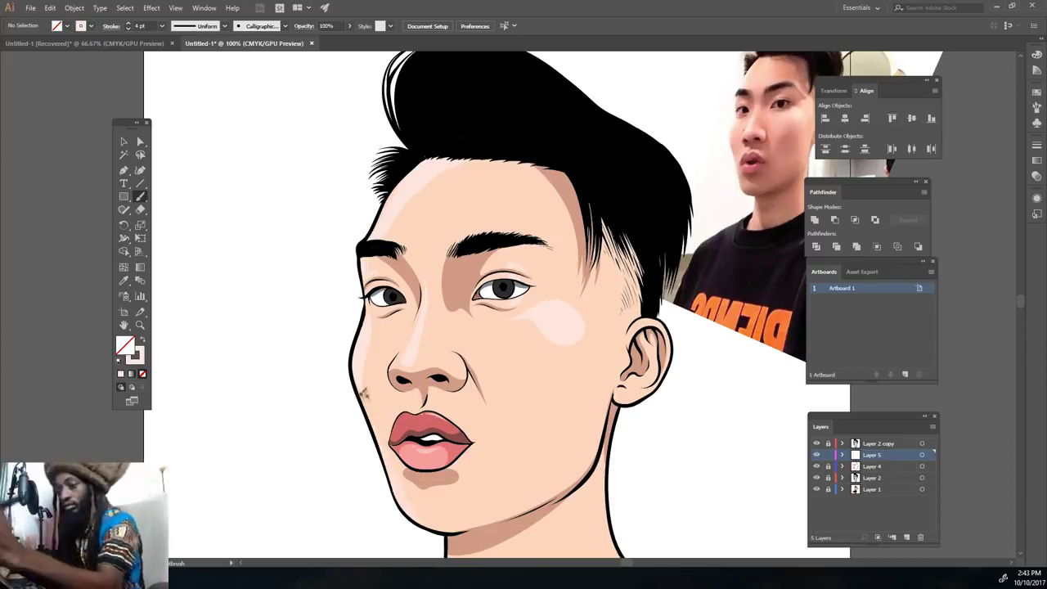
scroll(364, 396, down, 1)
scroll(364, 395, down, 1)
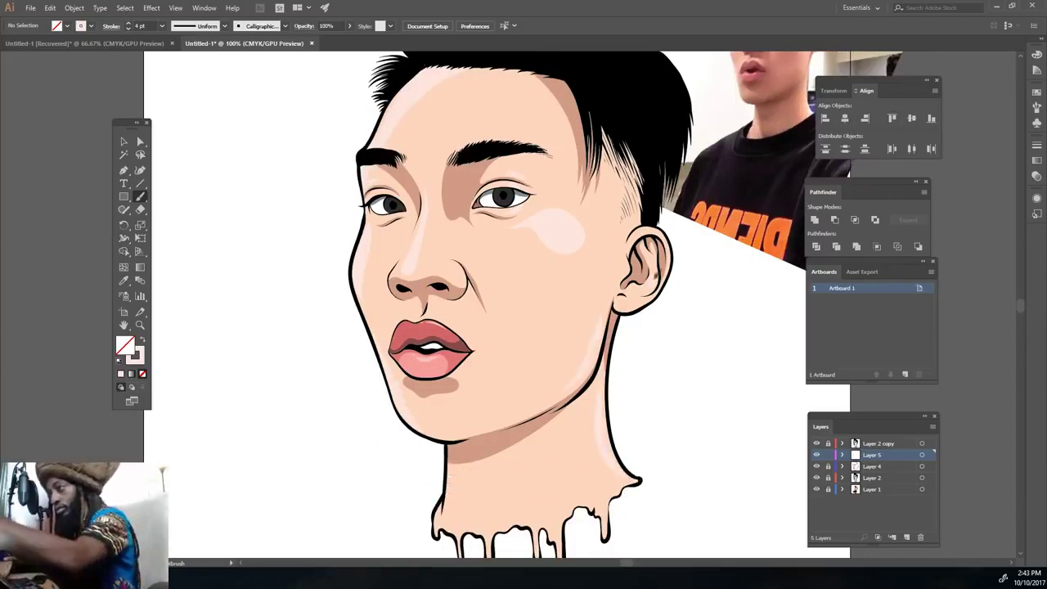
scroll(655, 276, down, 1)
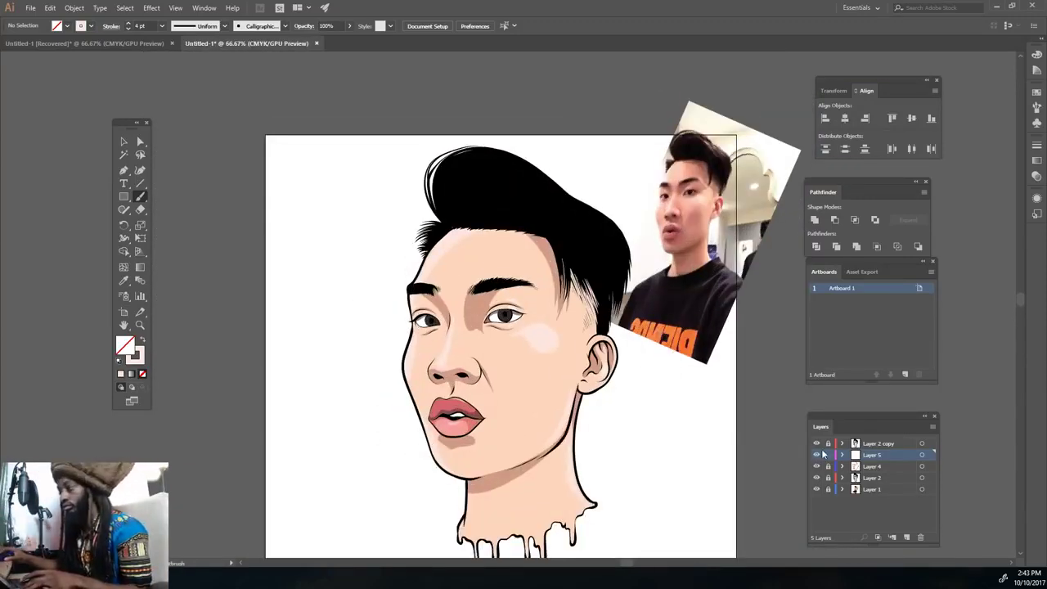
Lock Layer 5 and add Layer 6 at the top, above Layer 2 copy.
click(828, 455)
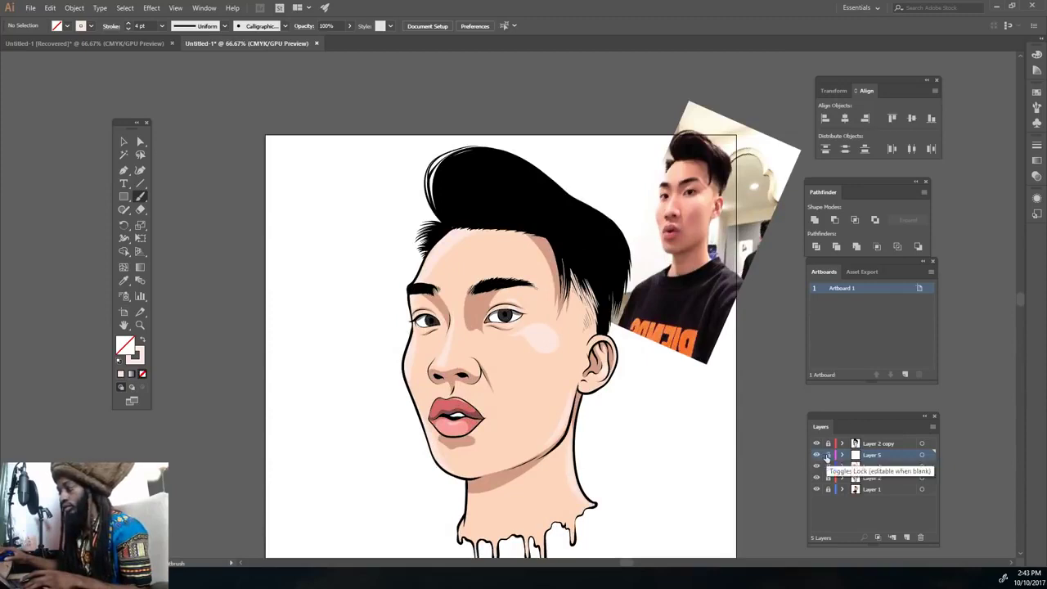
click(907, 538)
drag(878, 458, 879, 443)
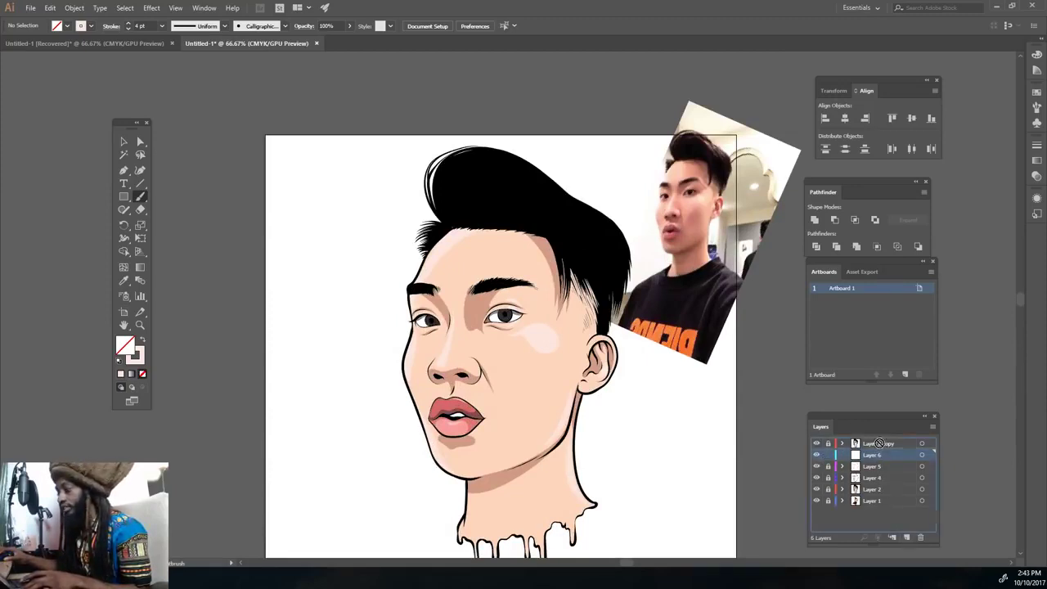
drag(883, 440, 879, 441)
Dot a white catchlight into the right iris.
key(ctrl+plus)
key(ctrl+plus)
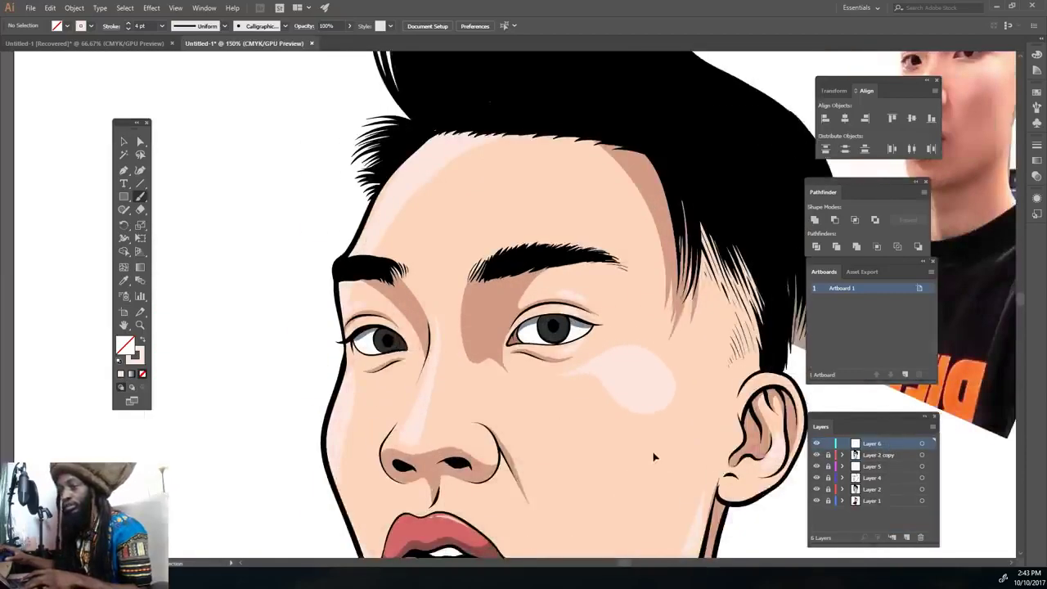
key(ctrl+plus)
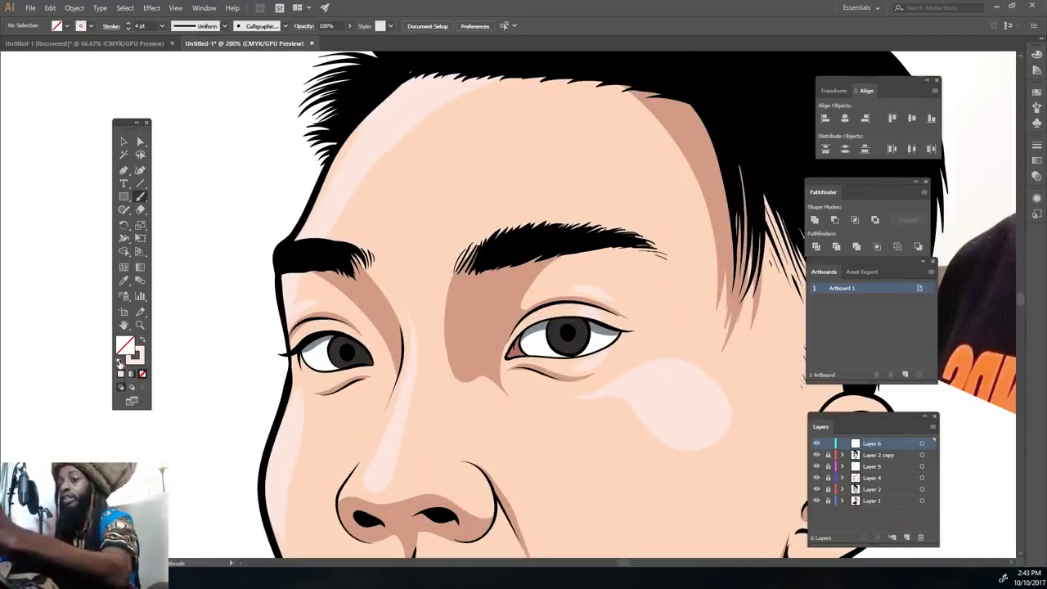
click(573, 327)
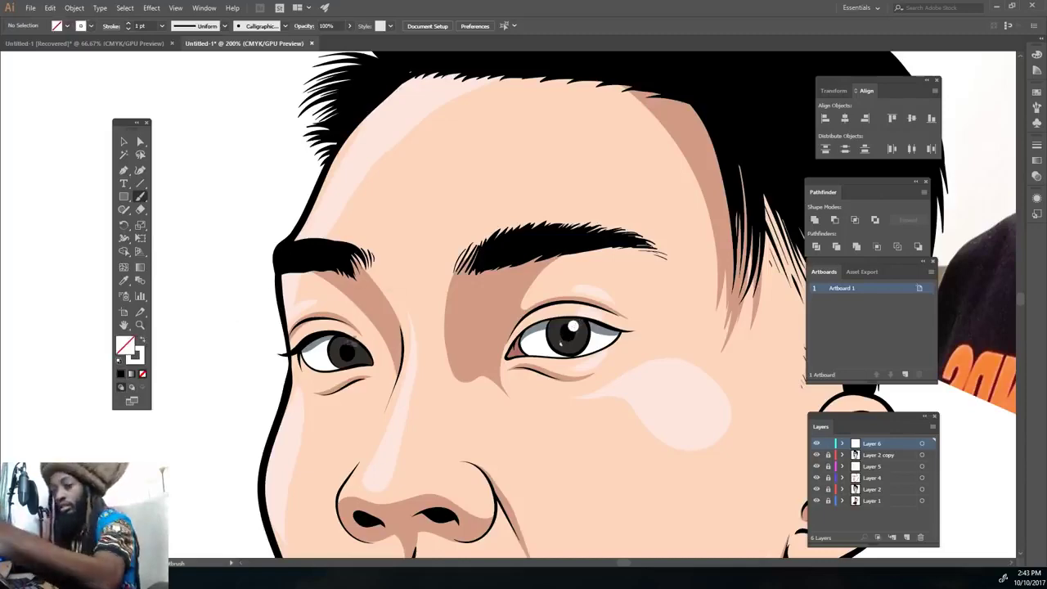
key(ctrl+1)
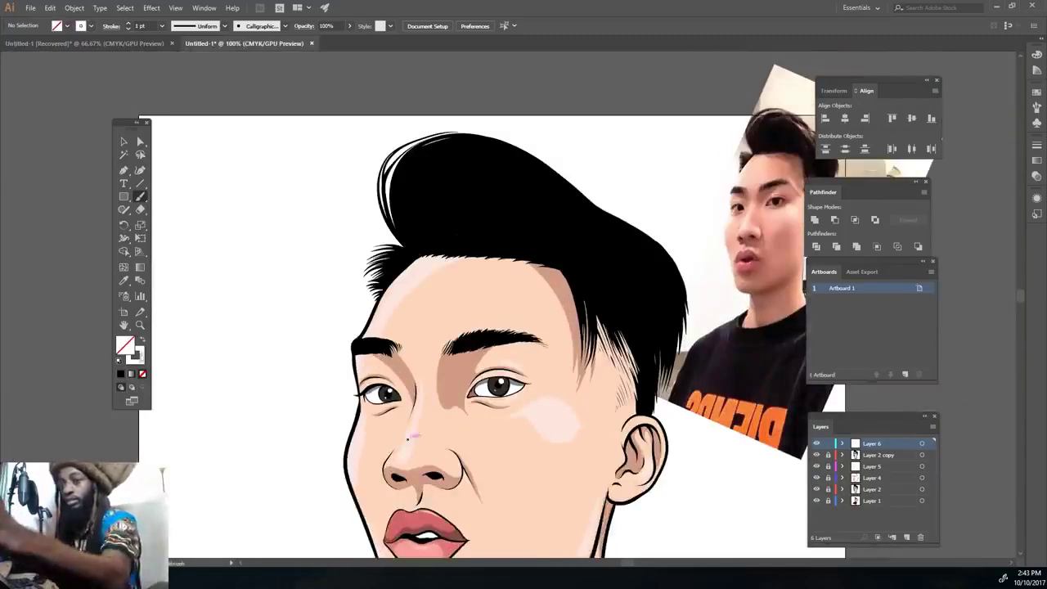
Set the stroke colour to dark brown #44220C and zoom in on the hair.
double_click(134, 355)
text(3D1F0B)
key(Return)
key(ctrl+plus)
key(ctrl+plus)
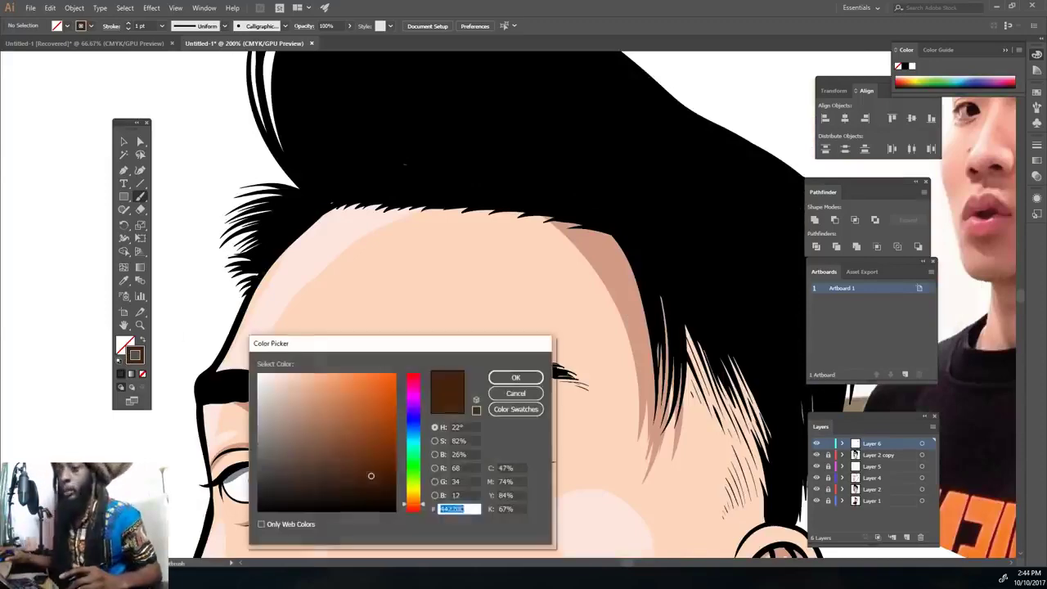
Brush four thin dark brown (#44220C) strands across the top of the black quiff.
double_click(135, 355)
click(516, 378)
scroll(516, 377, up, 3)
drag(579, 134, 714, 323)
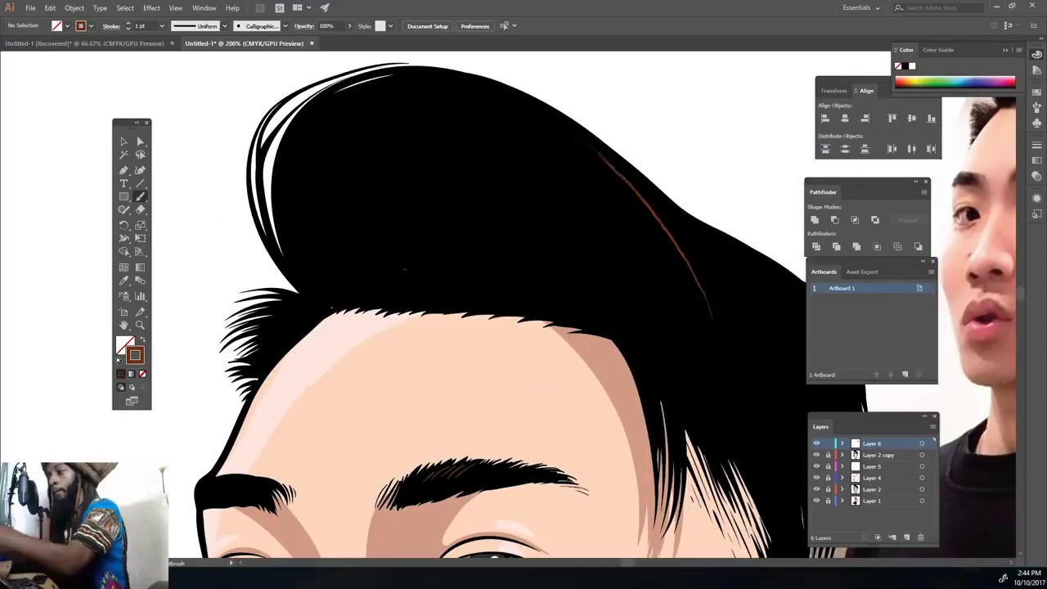
drag(530, 110, 682, 290)
drag(549, 131, 630, 219)
mouse_move(506, 118)
mouse_down()
mouse_move(596, 206)
mouse_move(555, 172)
mouse_up()
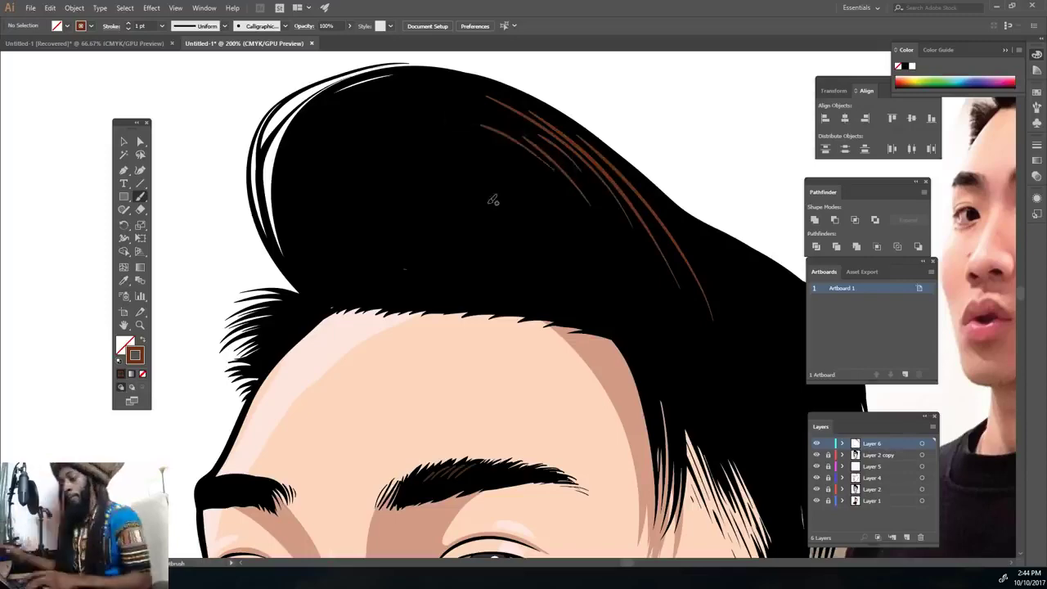
key(ctrl+minus)
key(ctrl+minus)
key(ctrl+minus)
key(ctrl+plus)
key(ctrl+plus)
key(ctrl+plus)
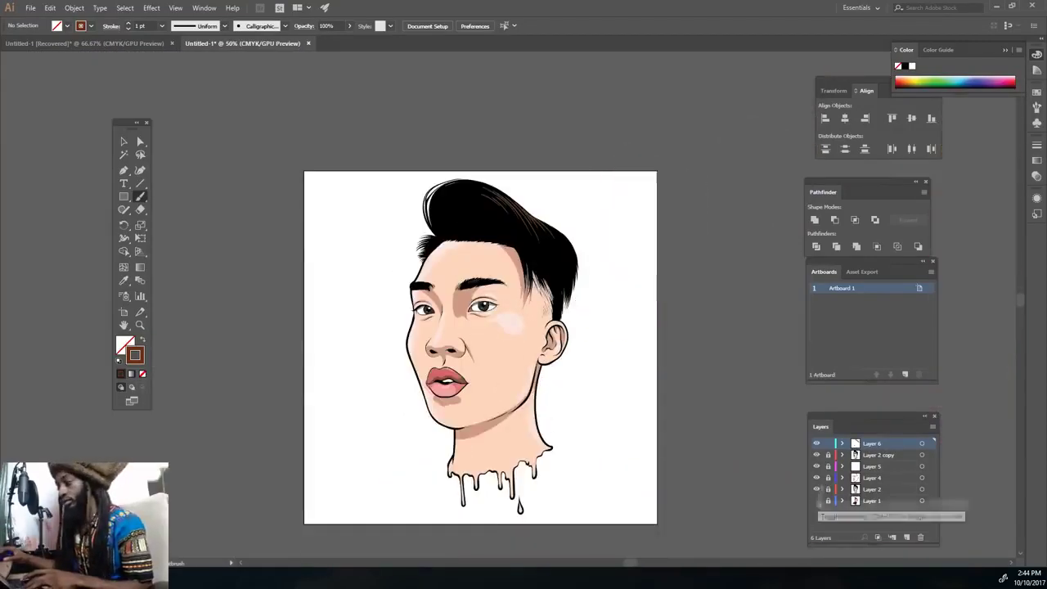
Add a new Layer 7 for the background and bring up the Swatches panel.
click(907, 538)
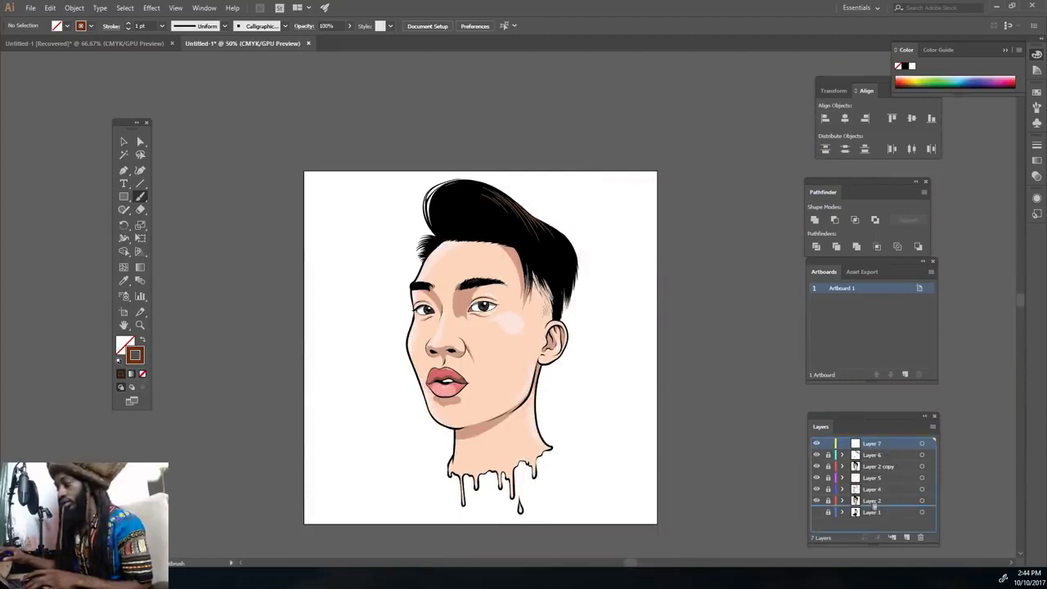
click(1036, 92)
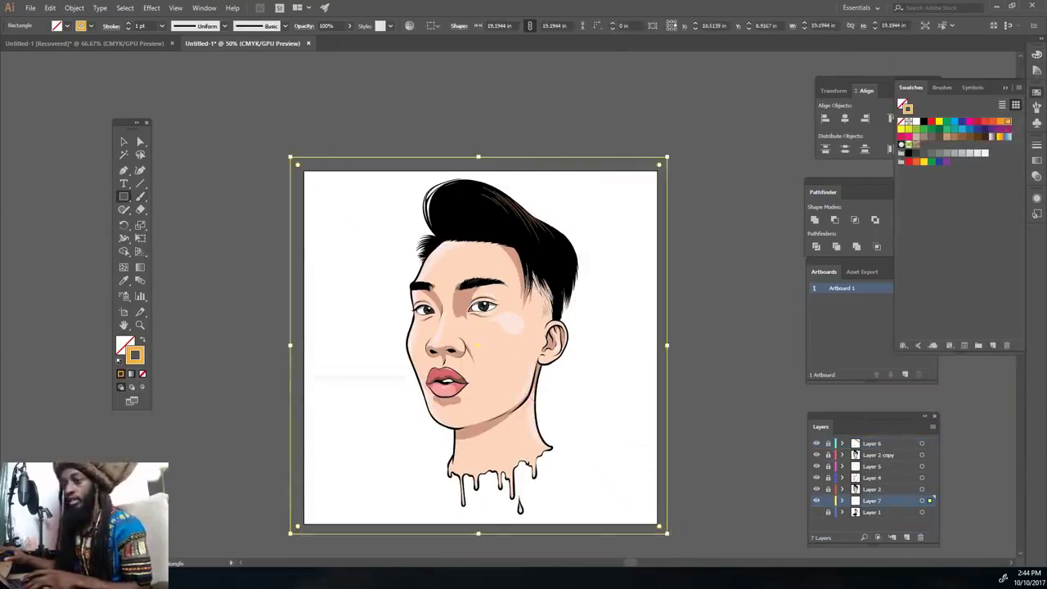